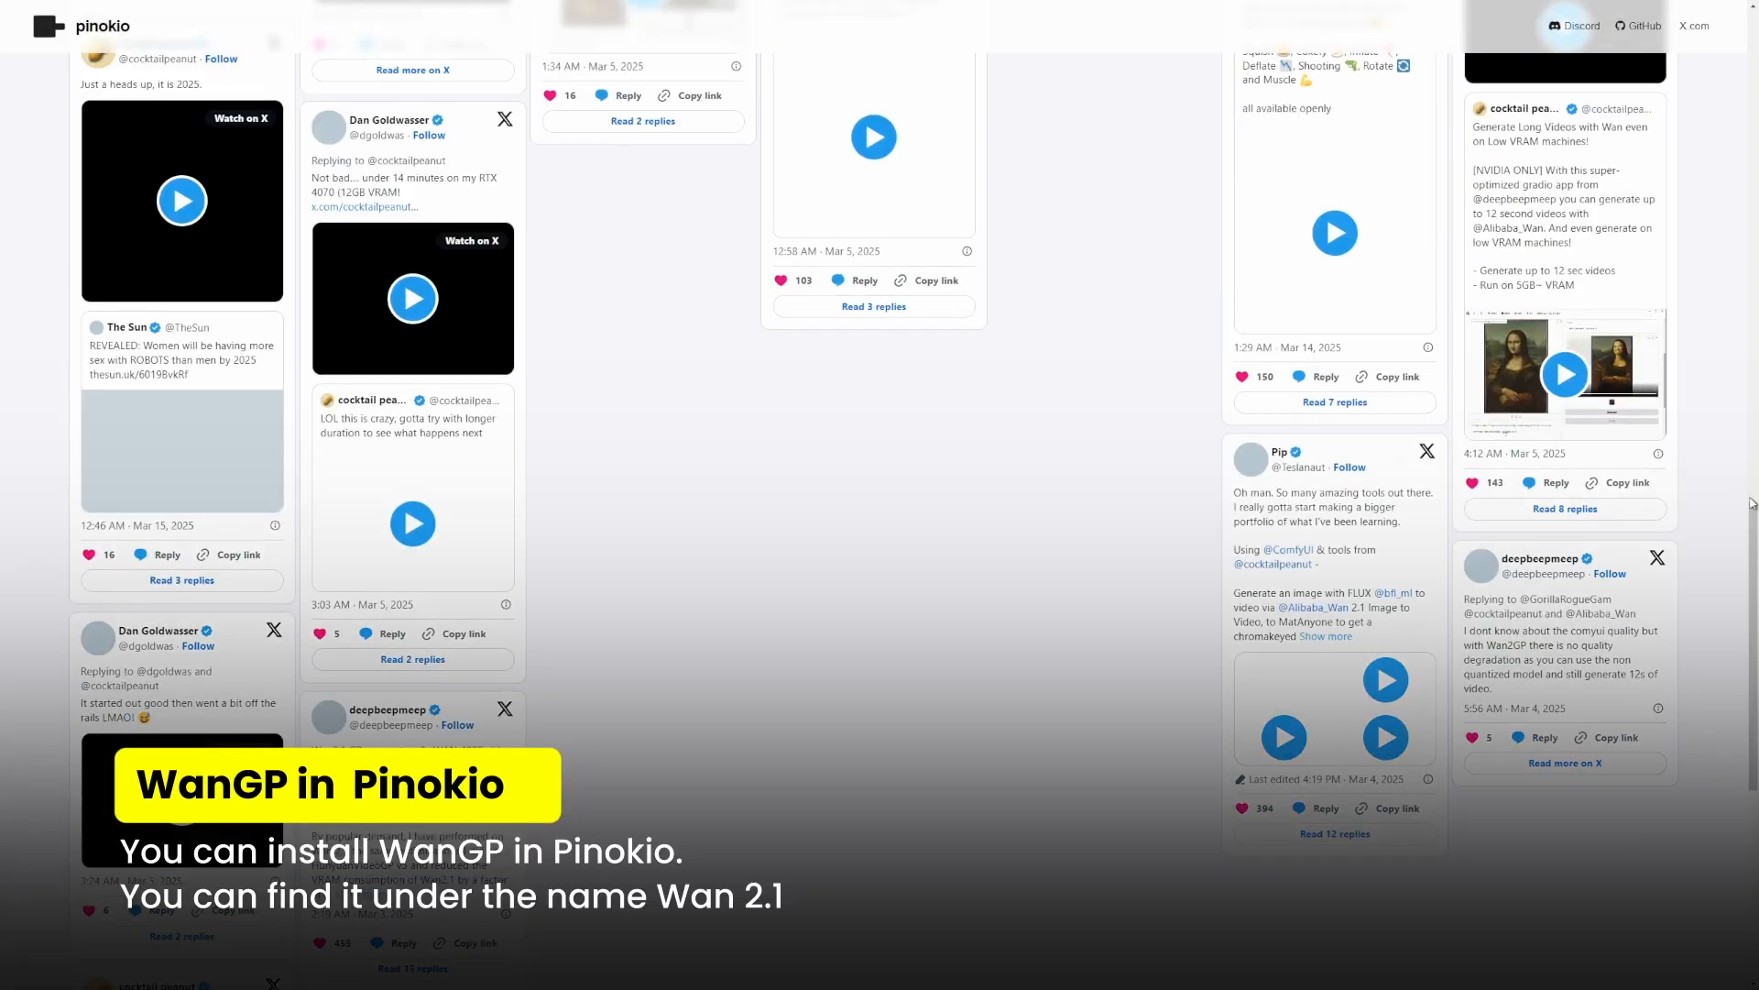
# - Look over the Wan 2.1 install page on the Pinokio site and go to the Pinokio home page
pyautogui.click(1751, 499)
pyautogui.moveTo(1753, 440); pyautogui.dragTo(1658, 107)
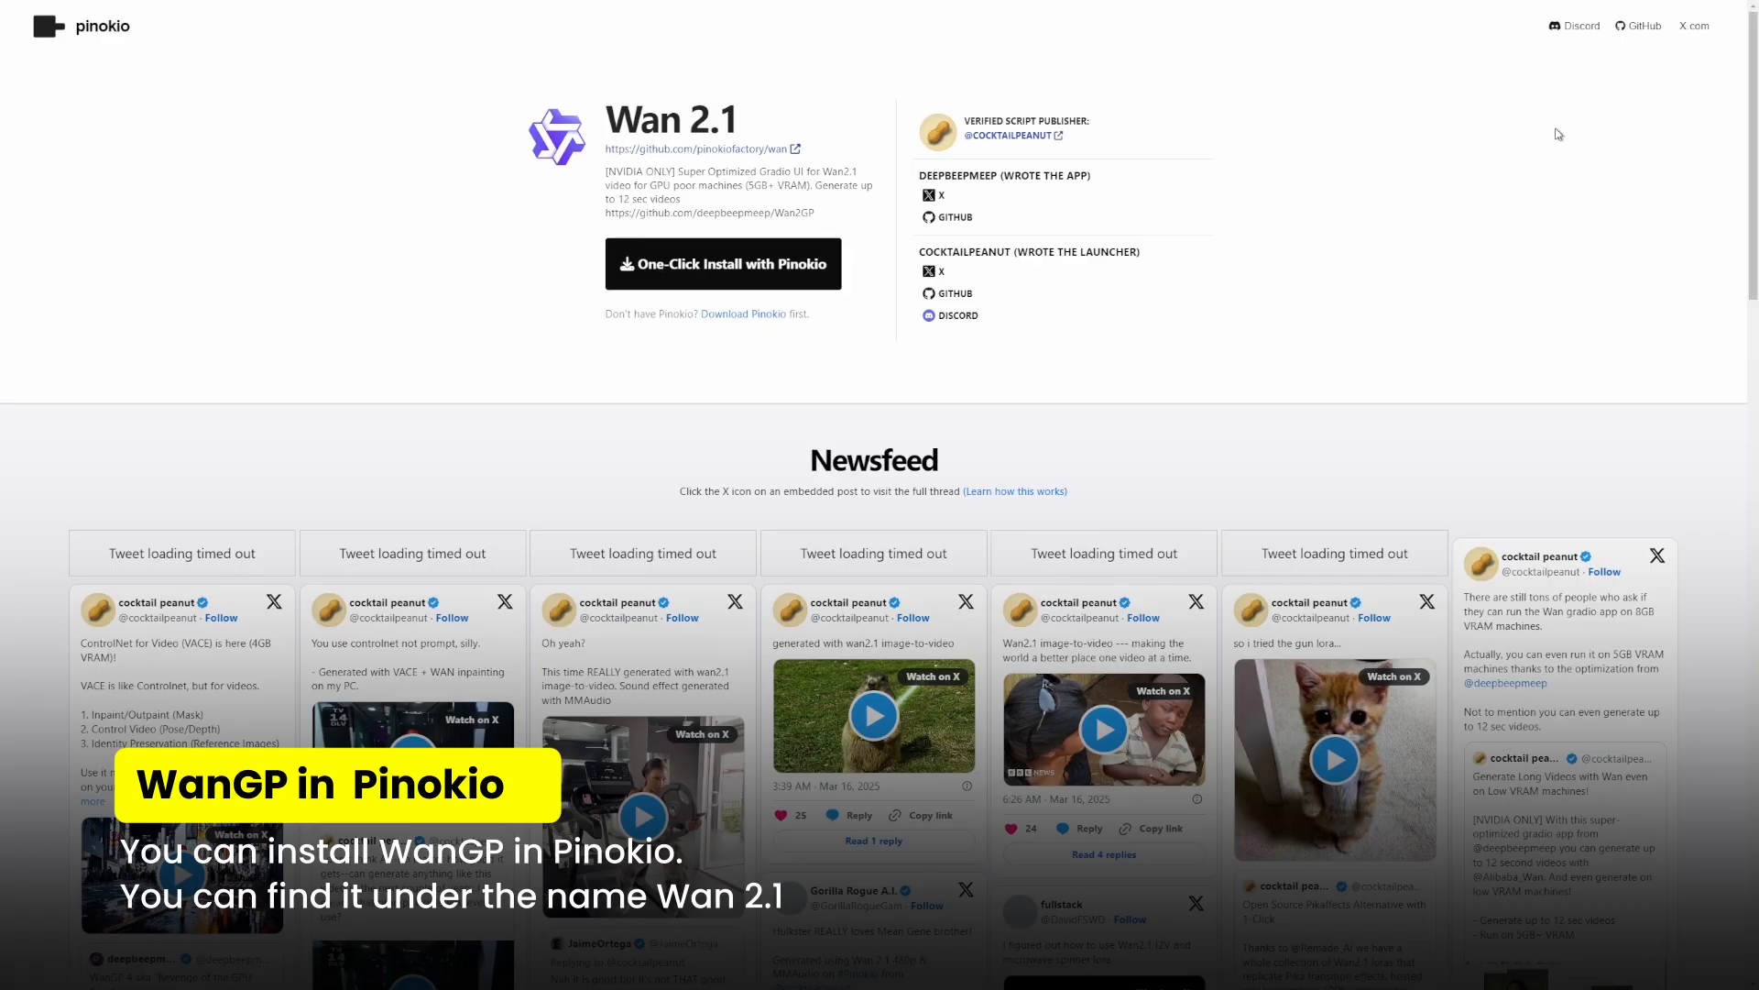
pyautogui.click(89, 30)
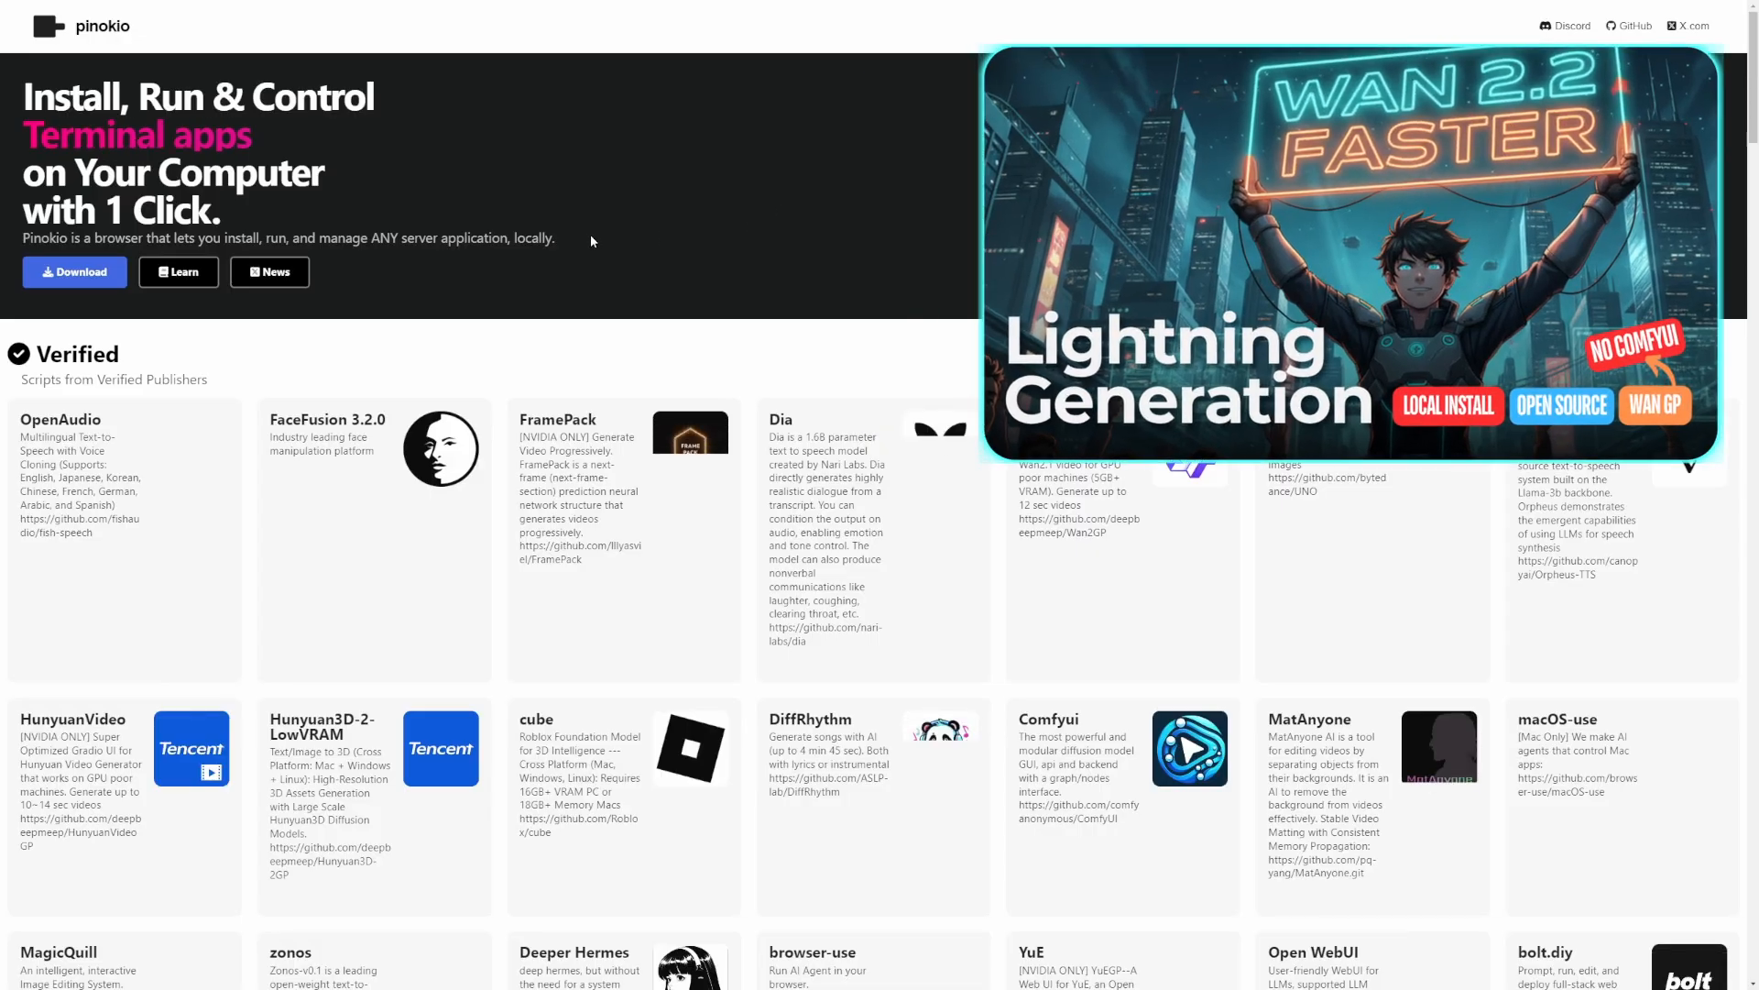
pyautogui.click(211, 273)
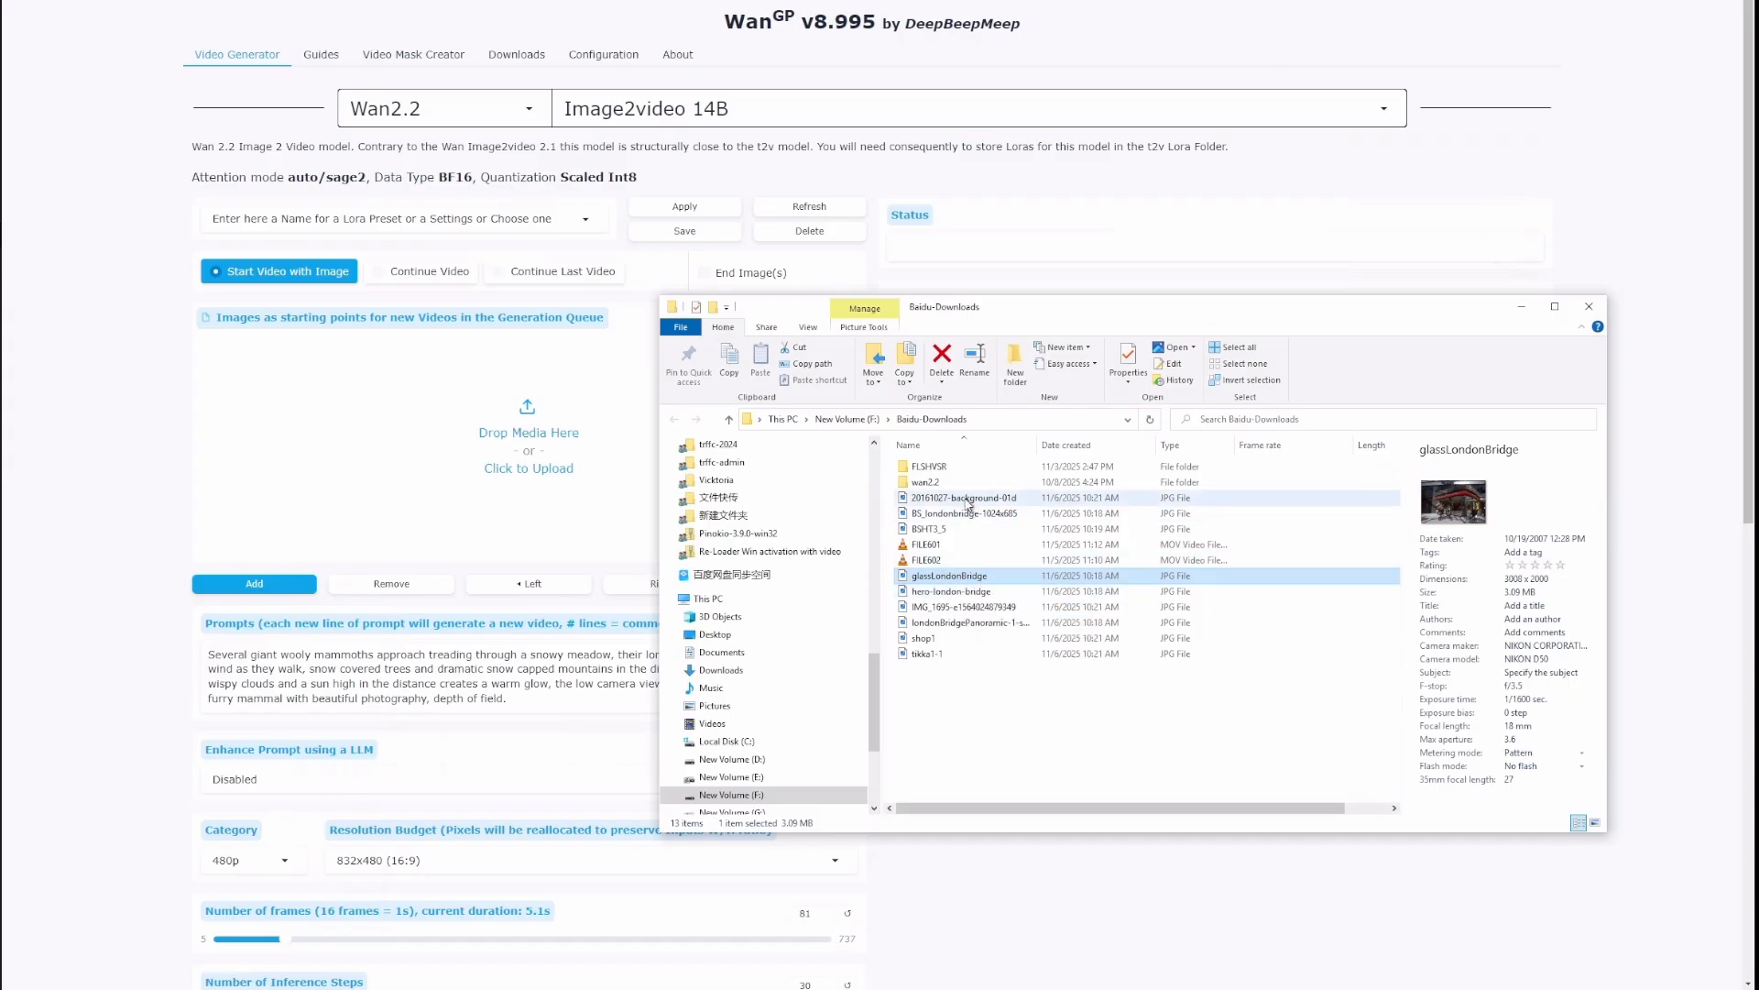
# - Preview the candidate images in the Baidu-Downloads folder, starting with glassLondonBridge, and close the image viewer
pyautogui.doubleClick(953, 575)
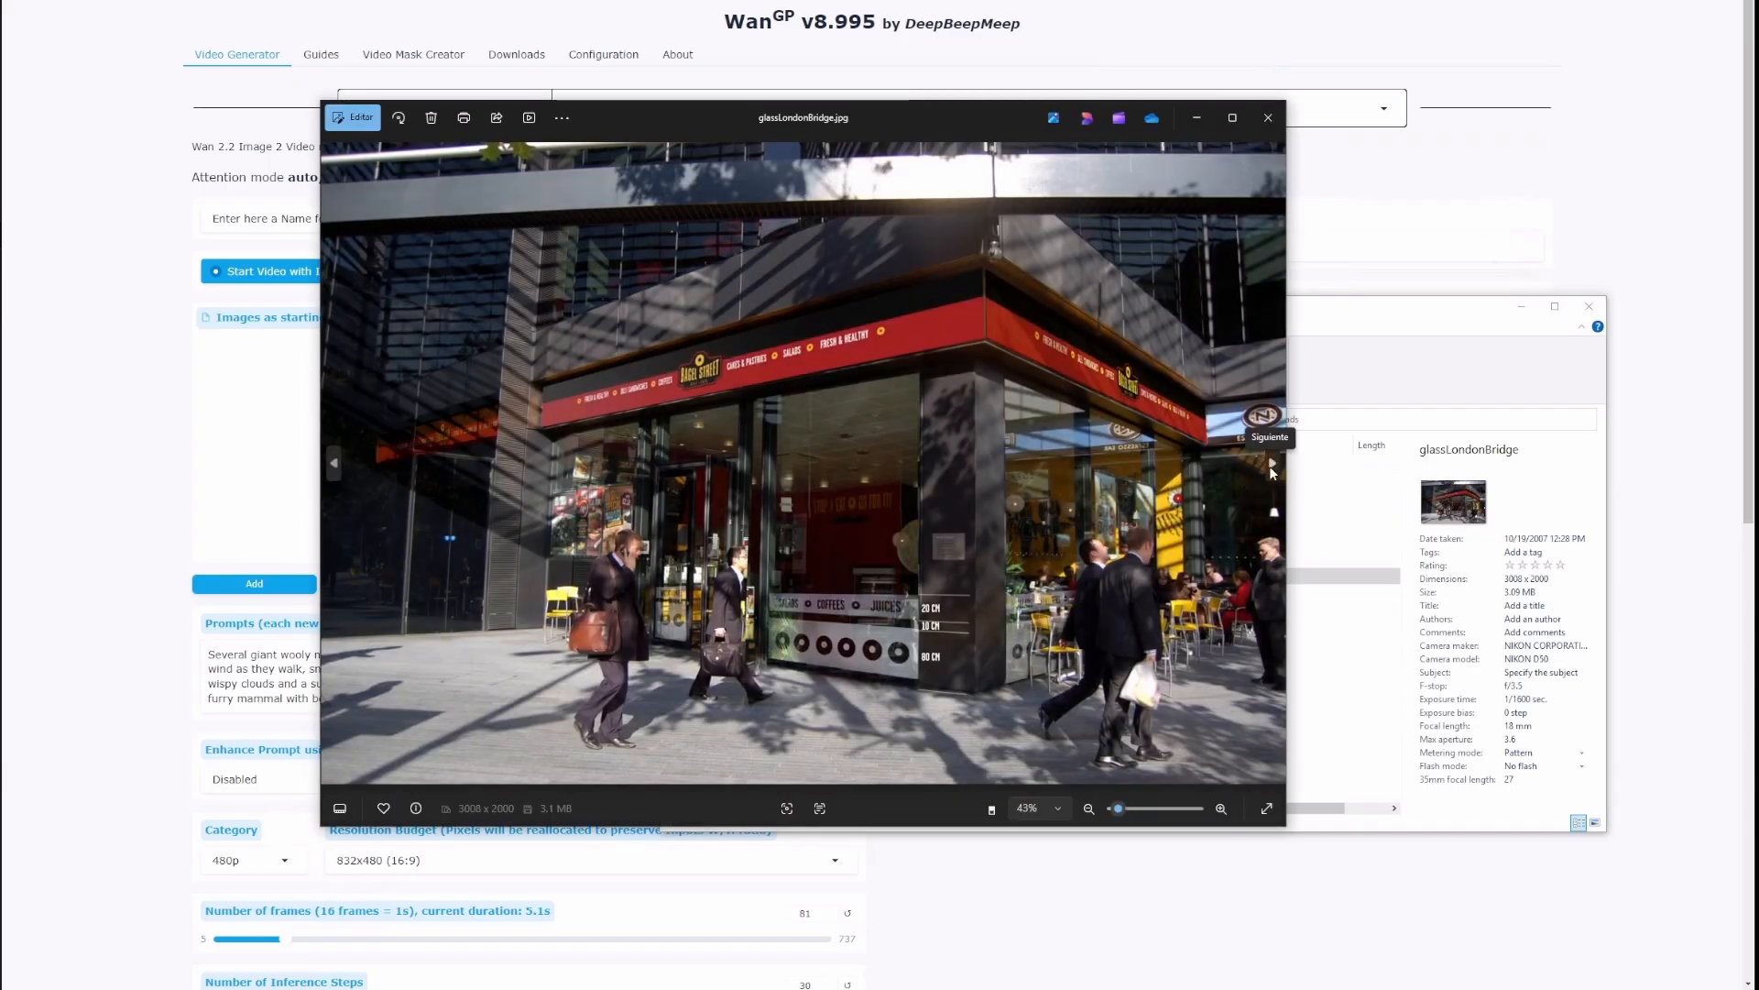
pyautogui.click(1274, 467)
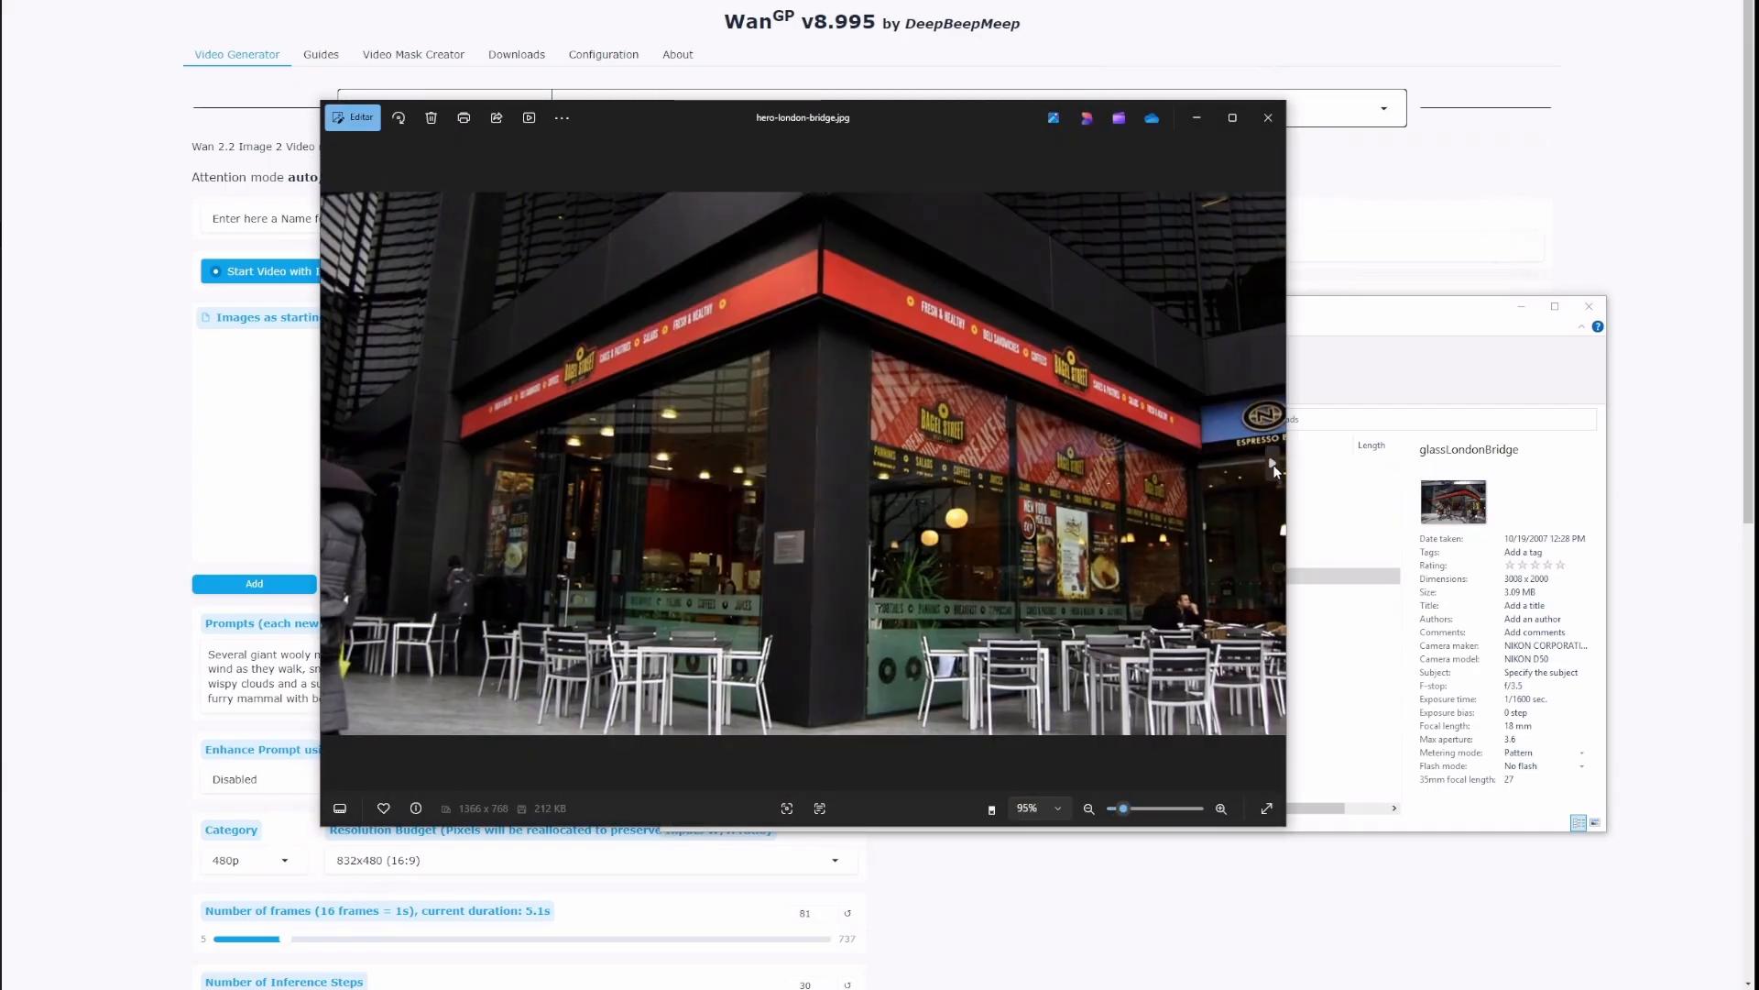
pyautogui.click(1273, 470)
pyautogui.click(1273, 474)
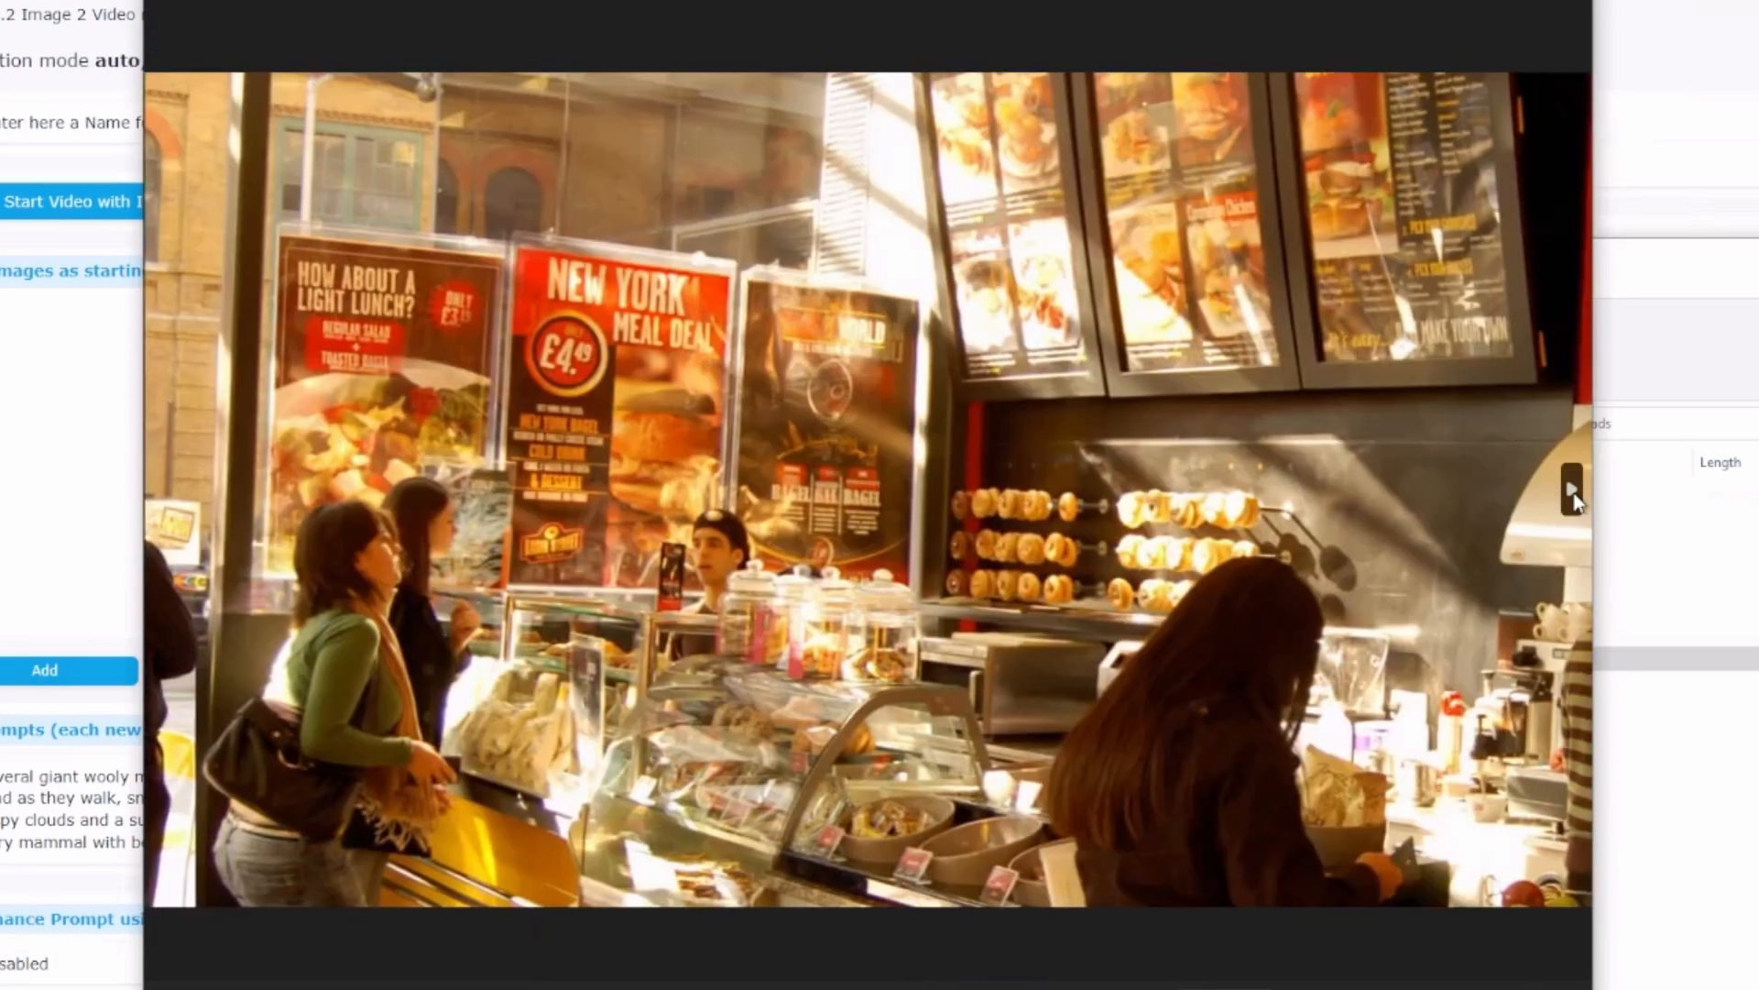
pyautogui.click(1571, 490)
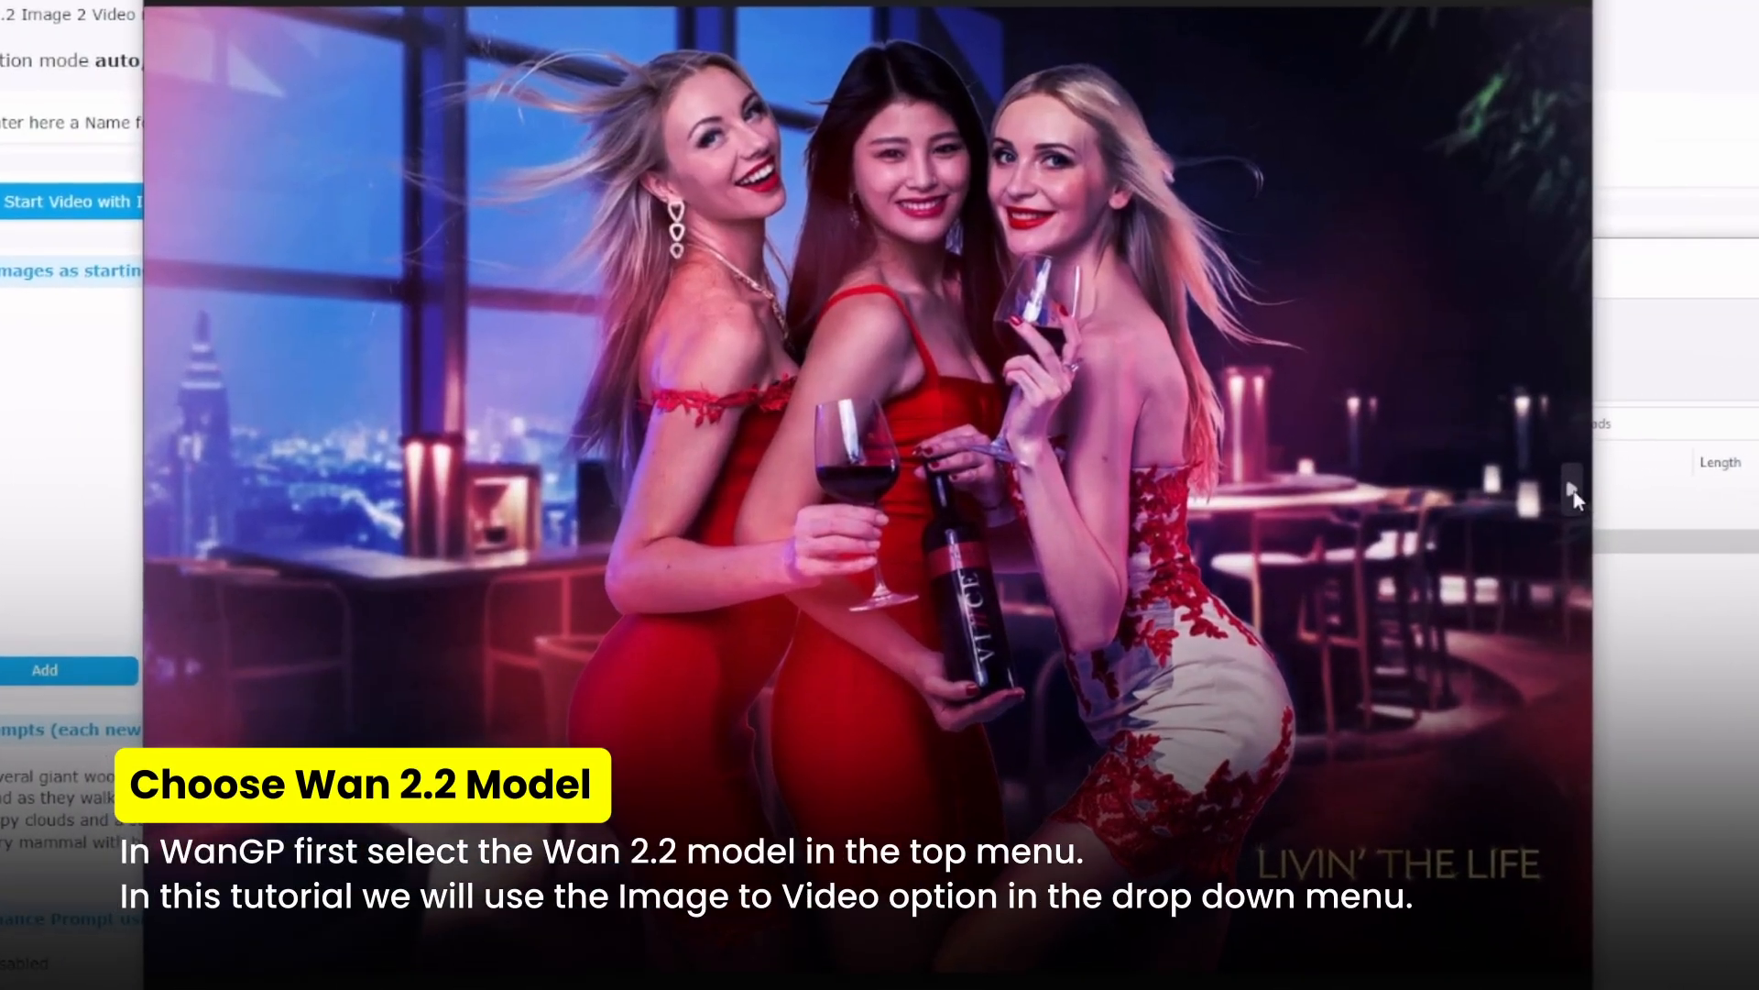
pyautogui.click(1573, 494)
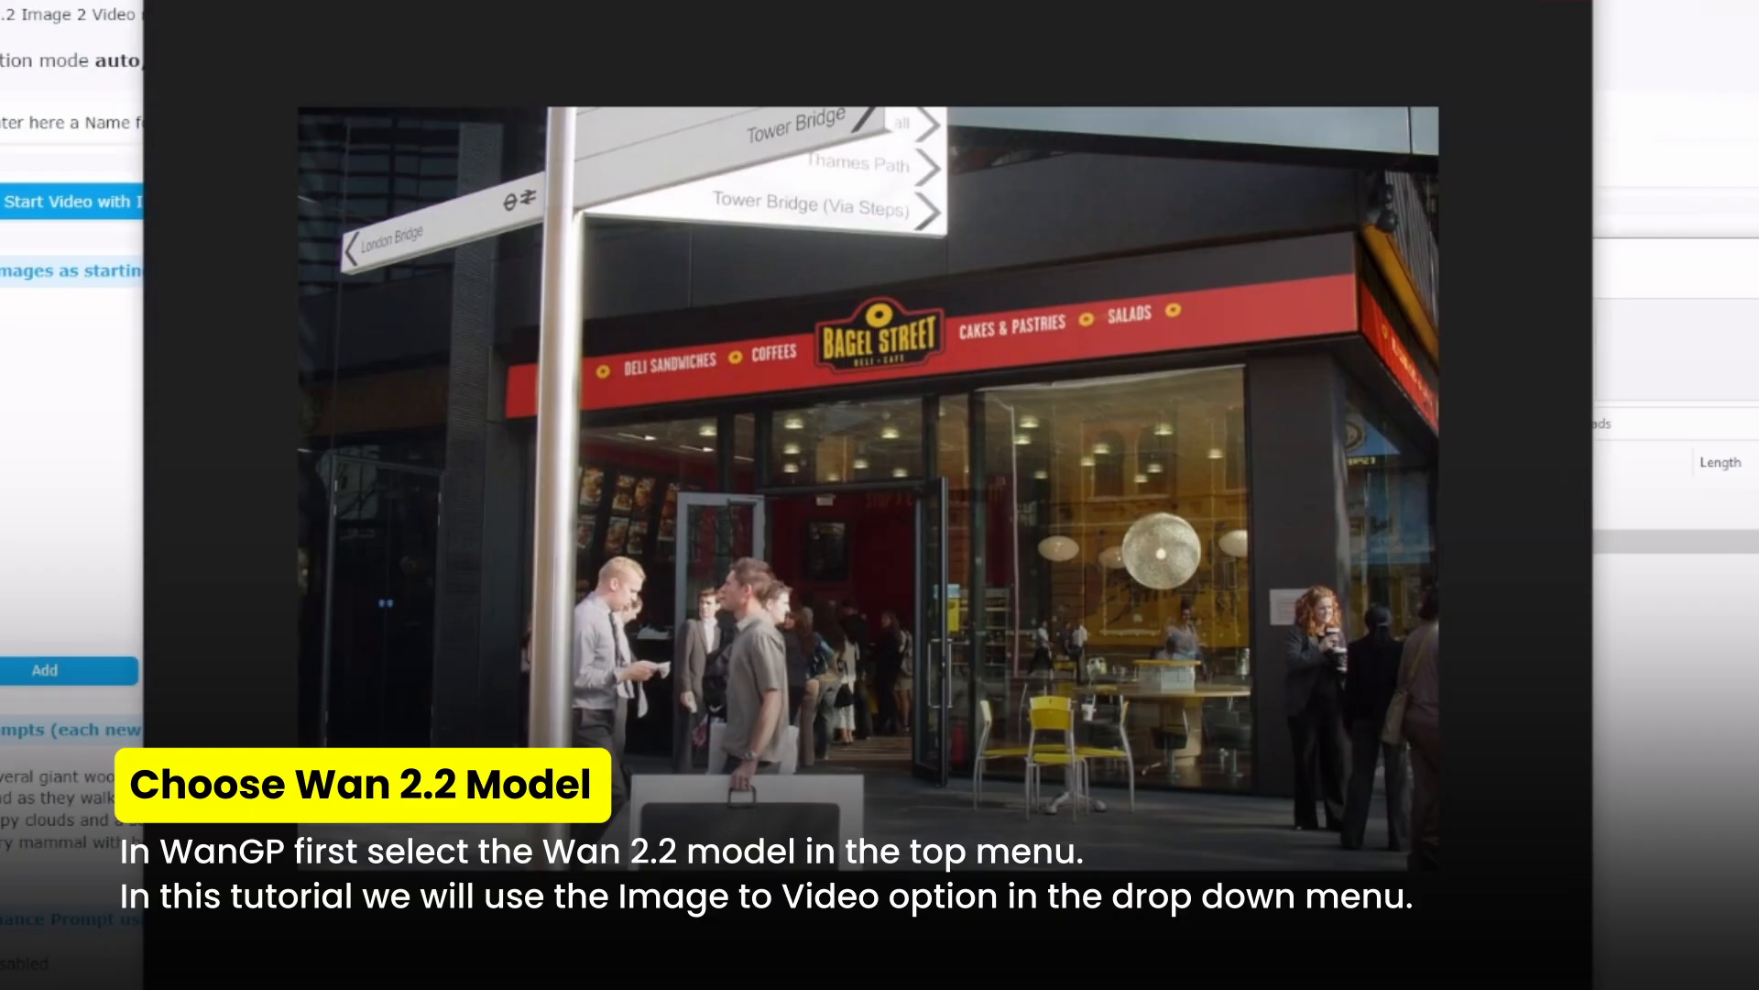
pyautogui.click(1566, 1)
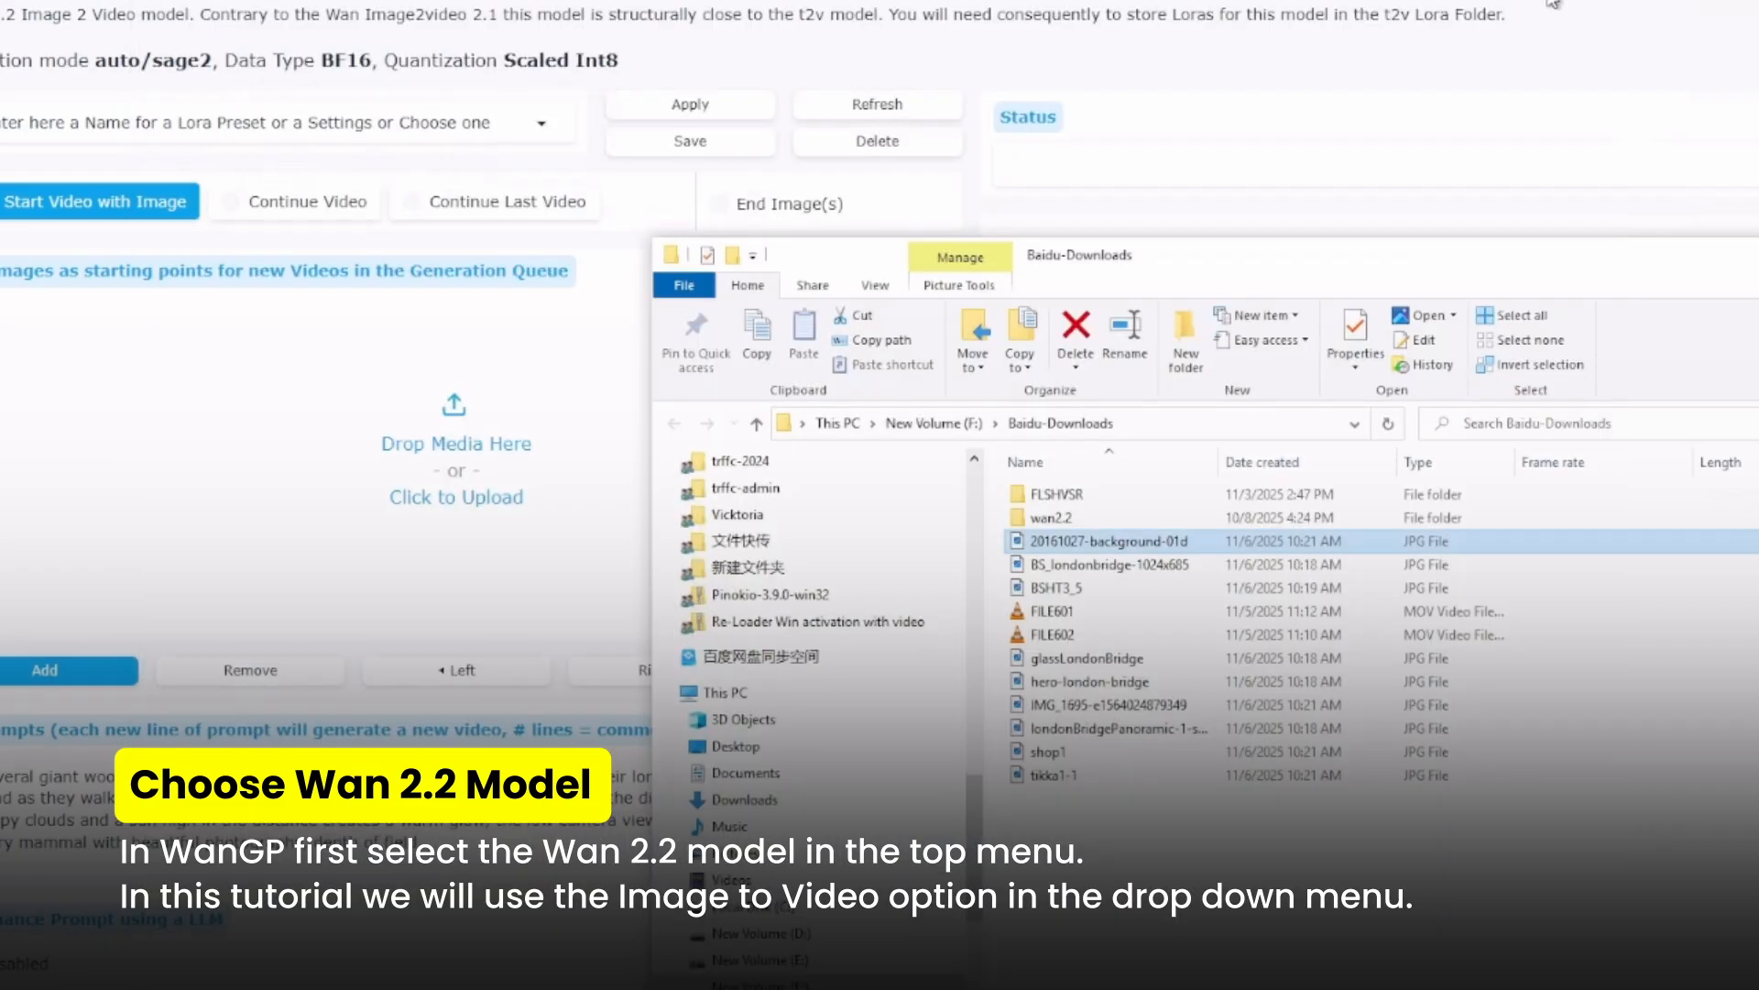
# - Add glassLondonBridge as the start image and hero-london-bridge as the end image of the new video
pyautogui.click(1081, 598)
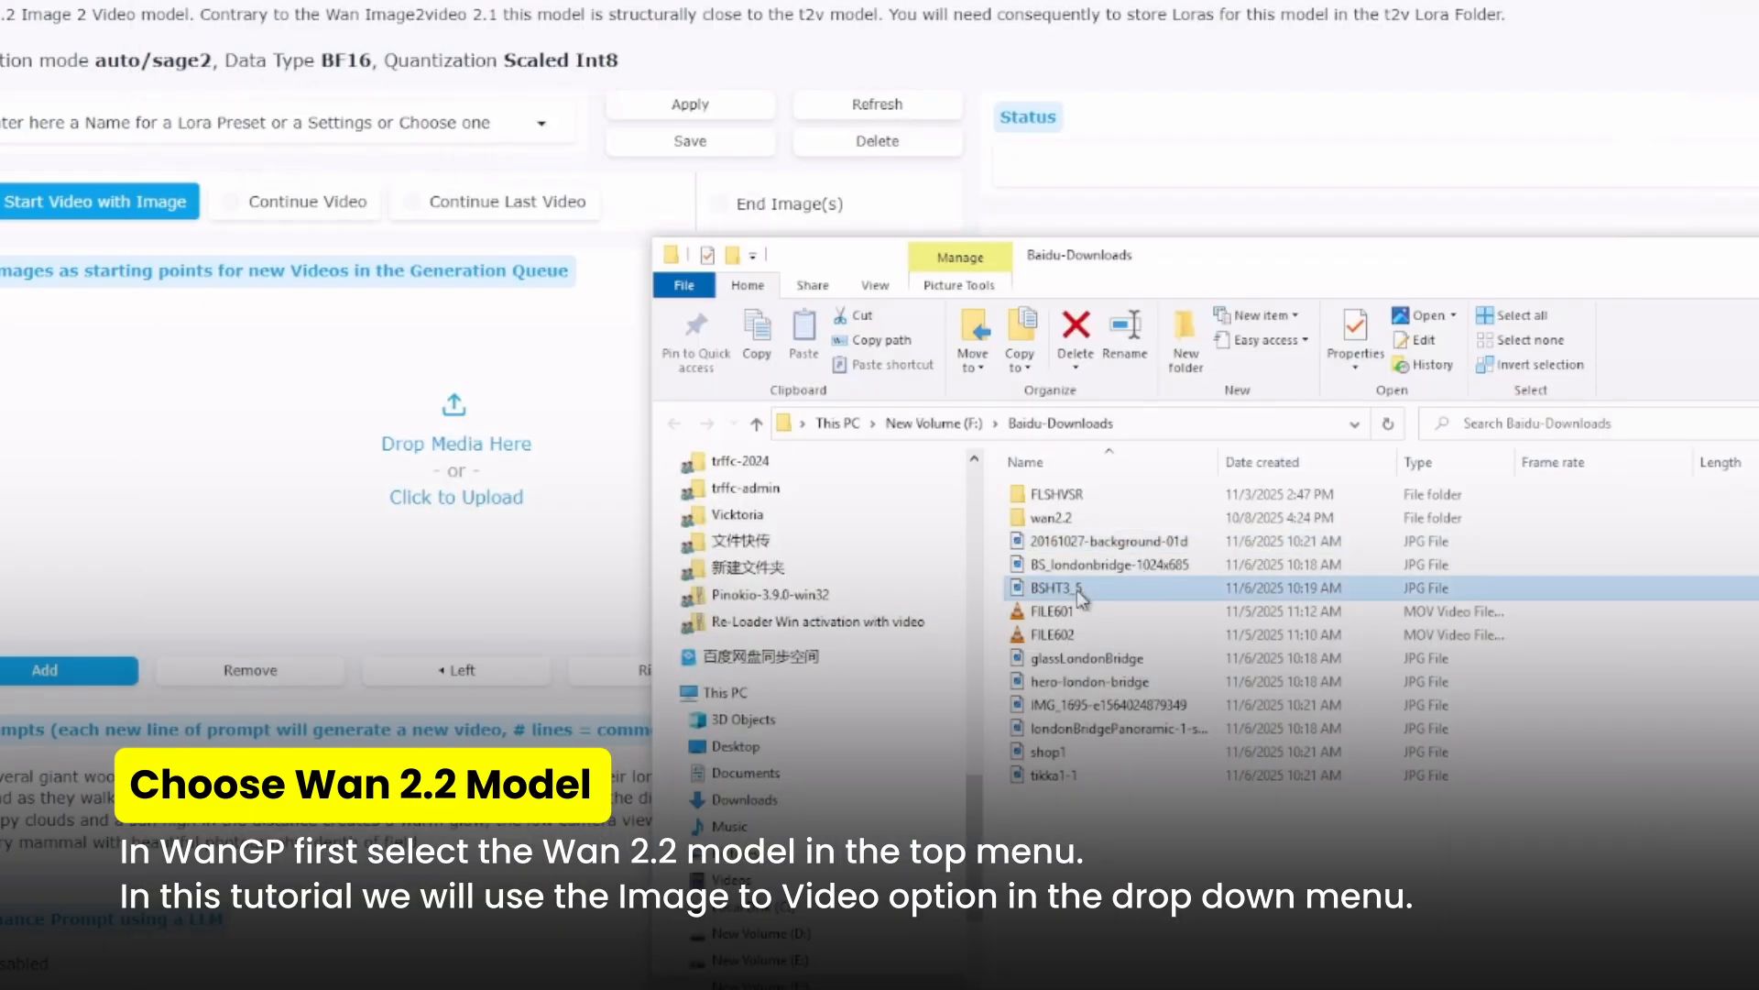
pyautogui.click(1077, 661)
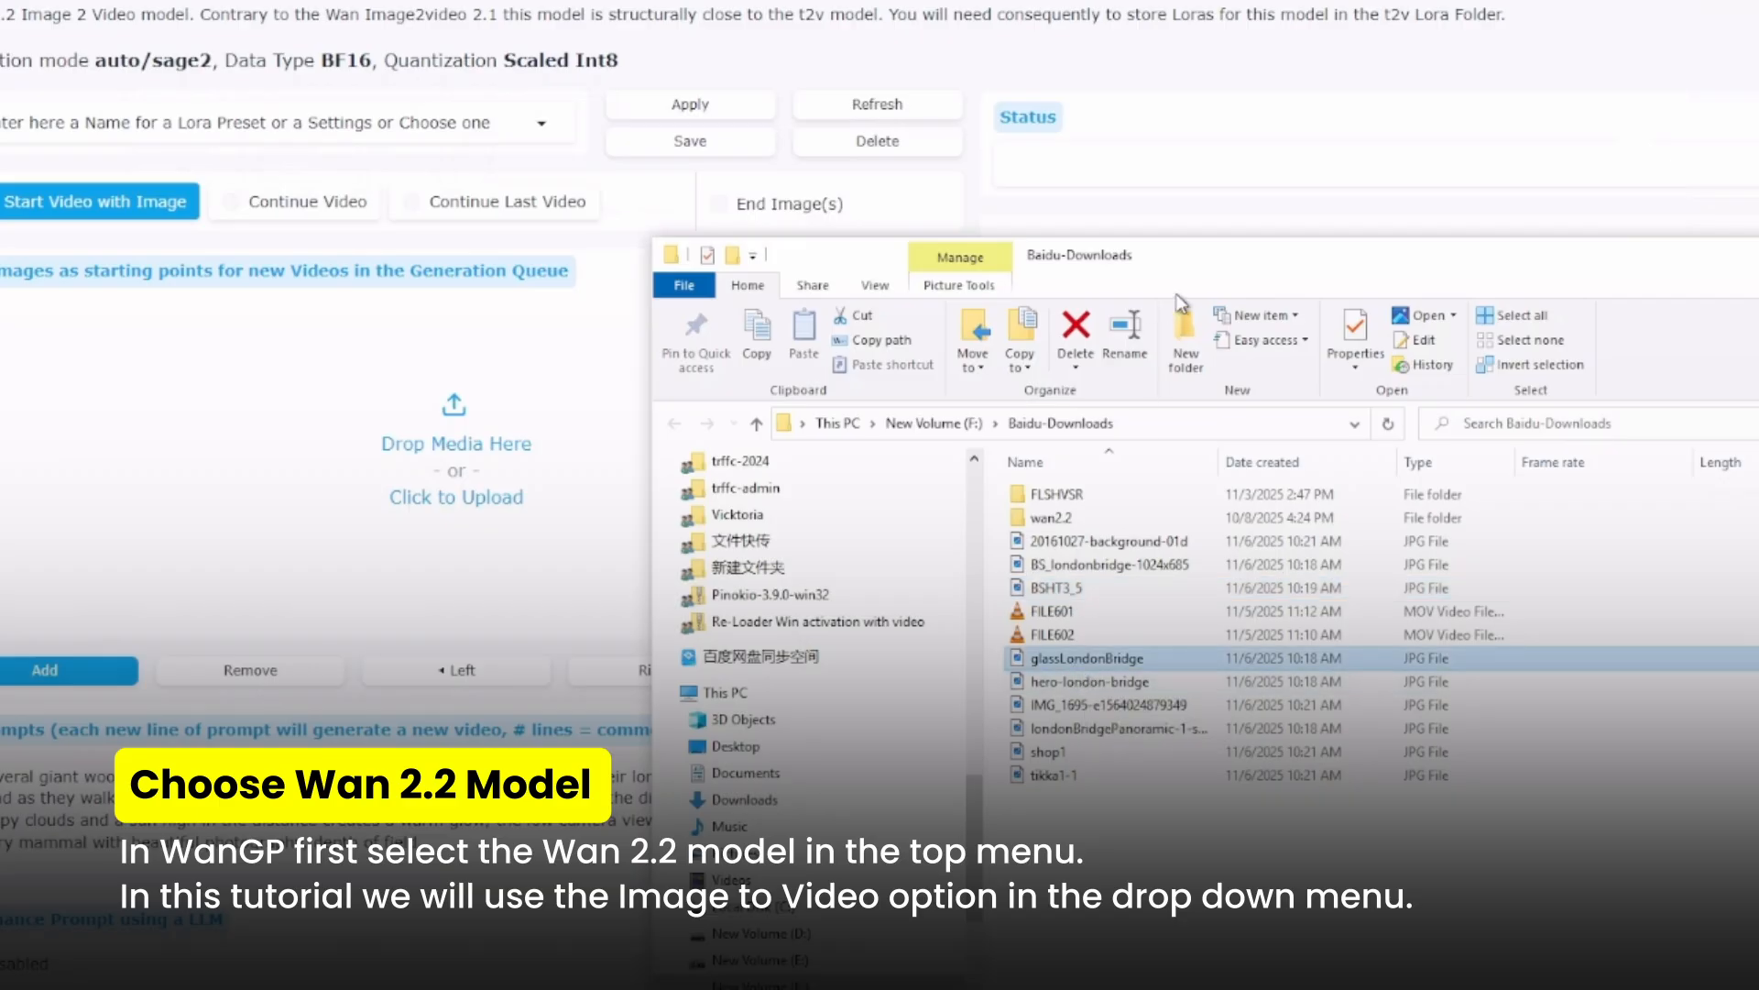
pyautogui.moveTo(1257, 264); pyautogui.dragTo(1435, 211)
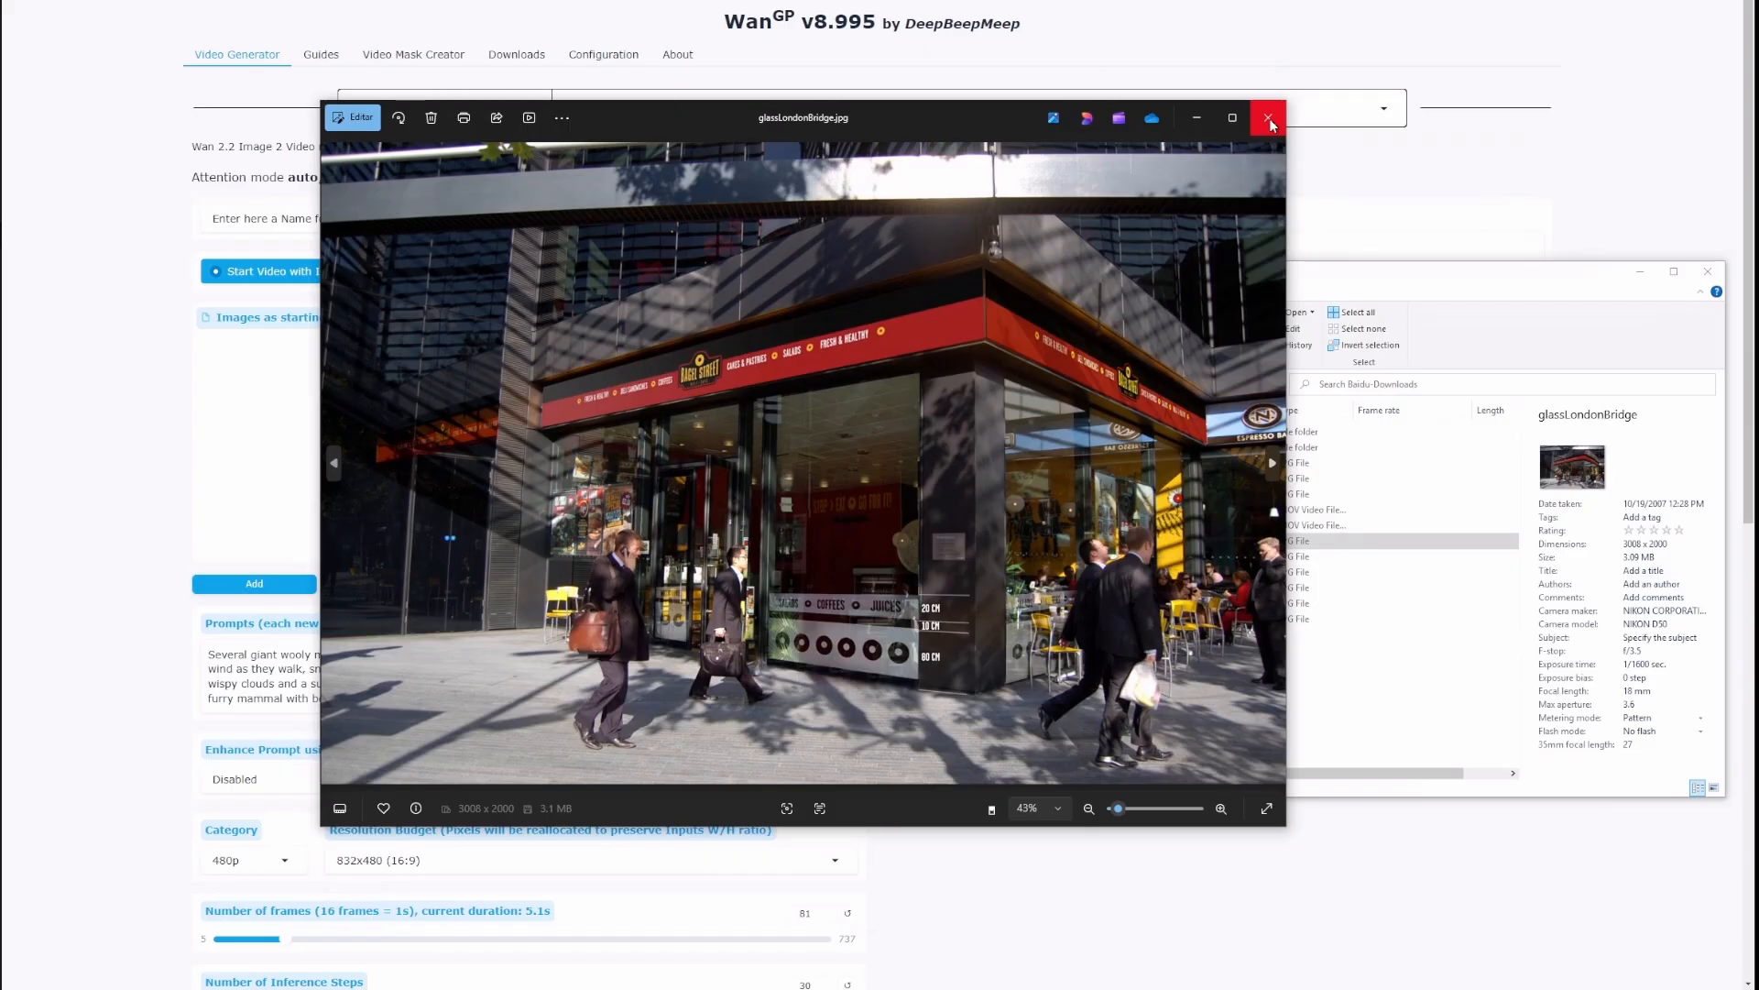
pyautogui.click(1271, 126)
pyautogui.moveTo(1060, 538); pyautogui.dragTo(543, 455)
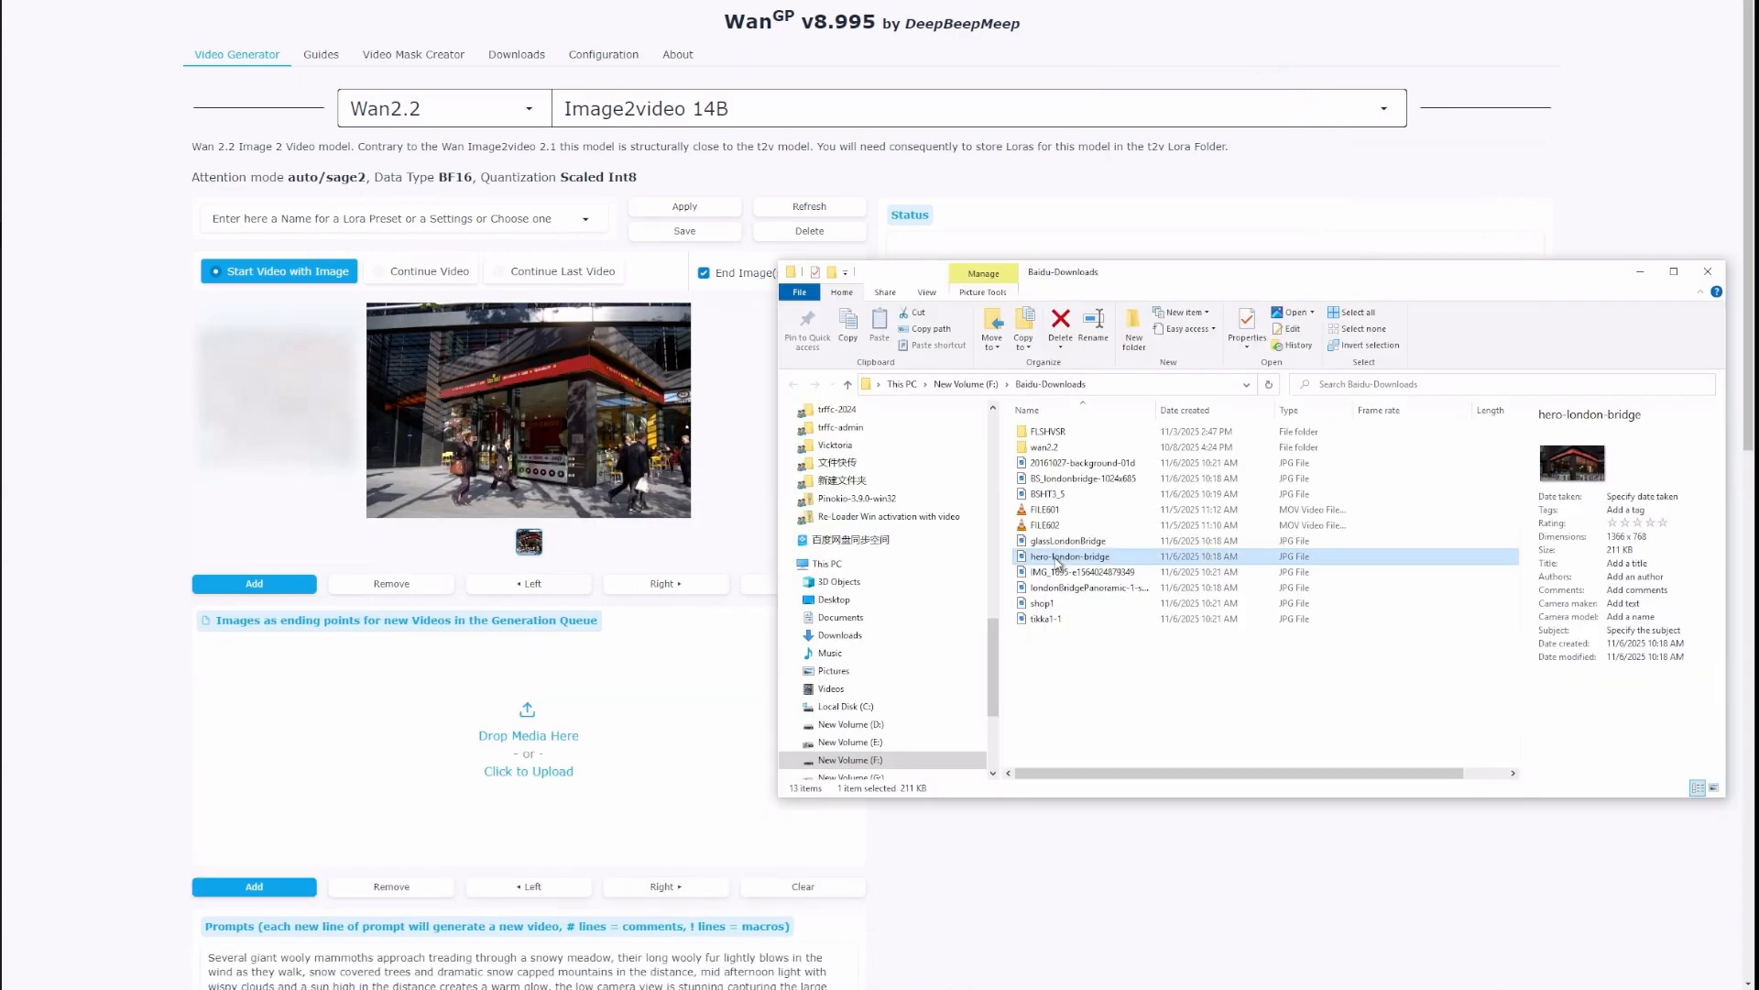
pyautogui.moveTo(1056, 561); pyautogui.dragTo(554, 773)
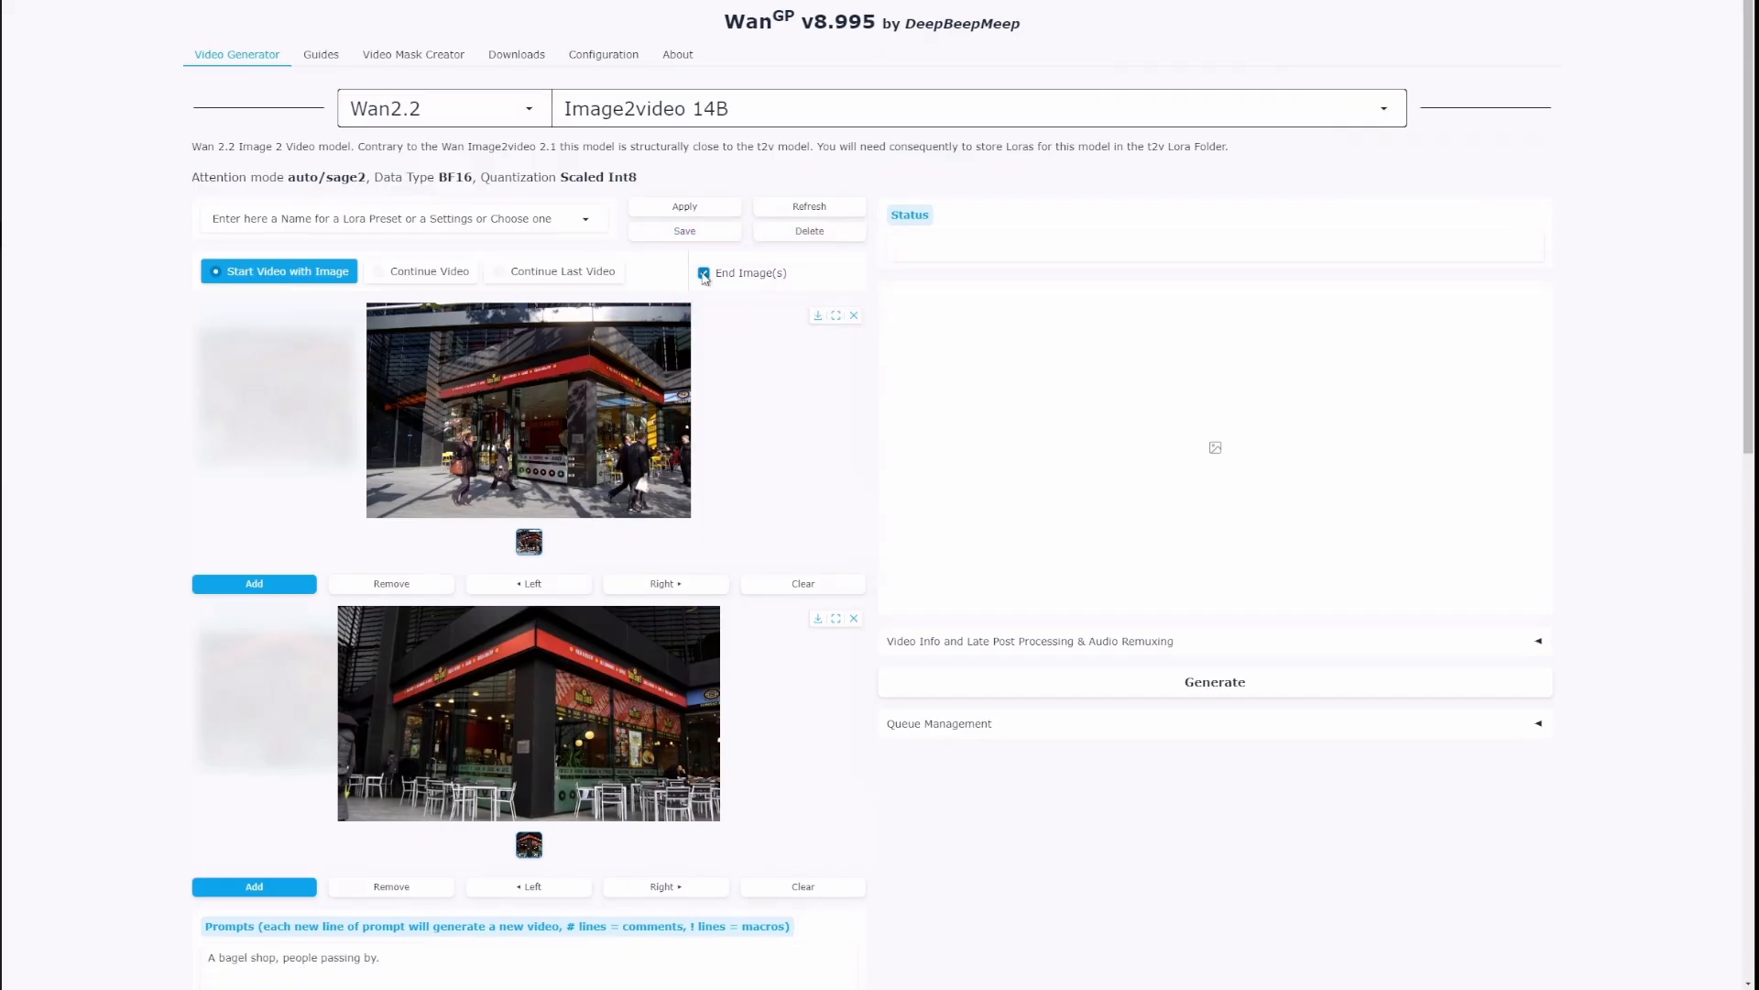
# - Choose the Lightning v2025-09-28 3 Phases - 8 Steps accelerator profile and set the number of inference steps to 10
pyautogui.click(559, 220)
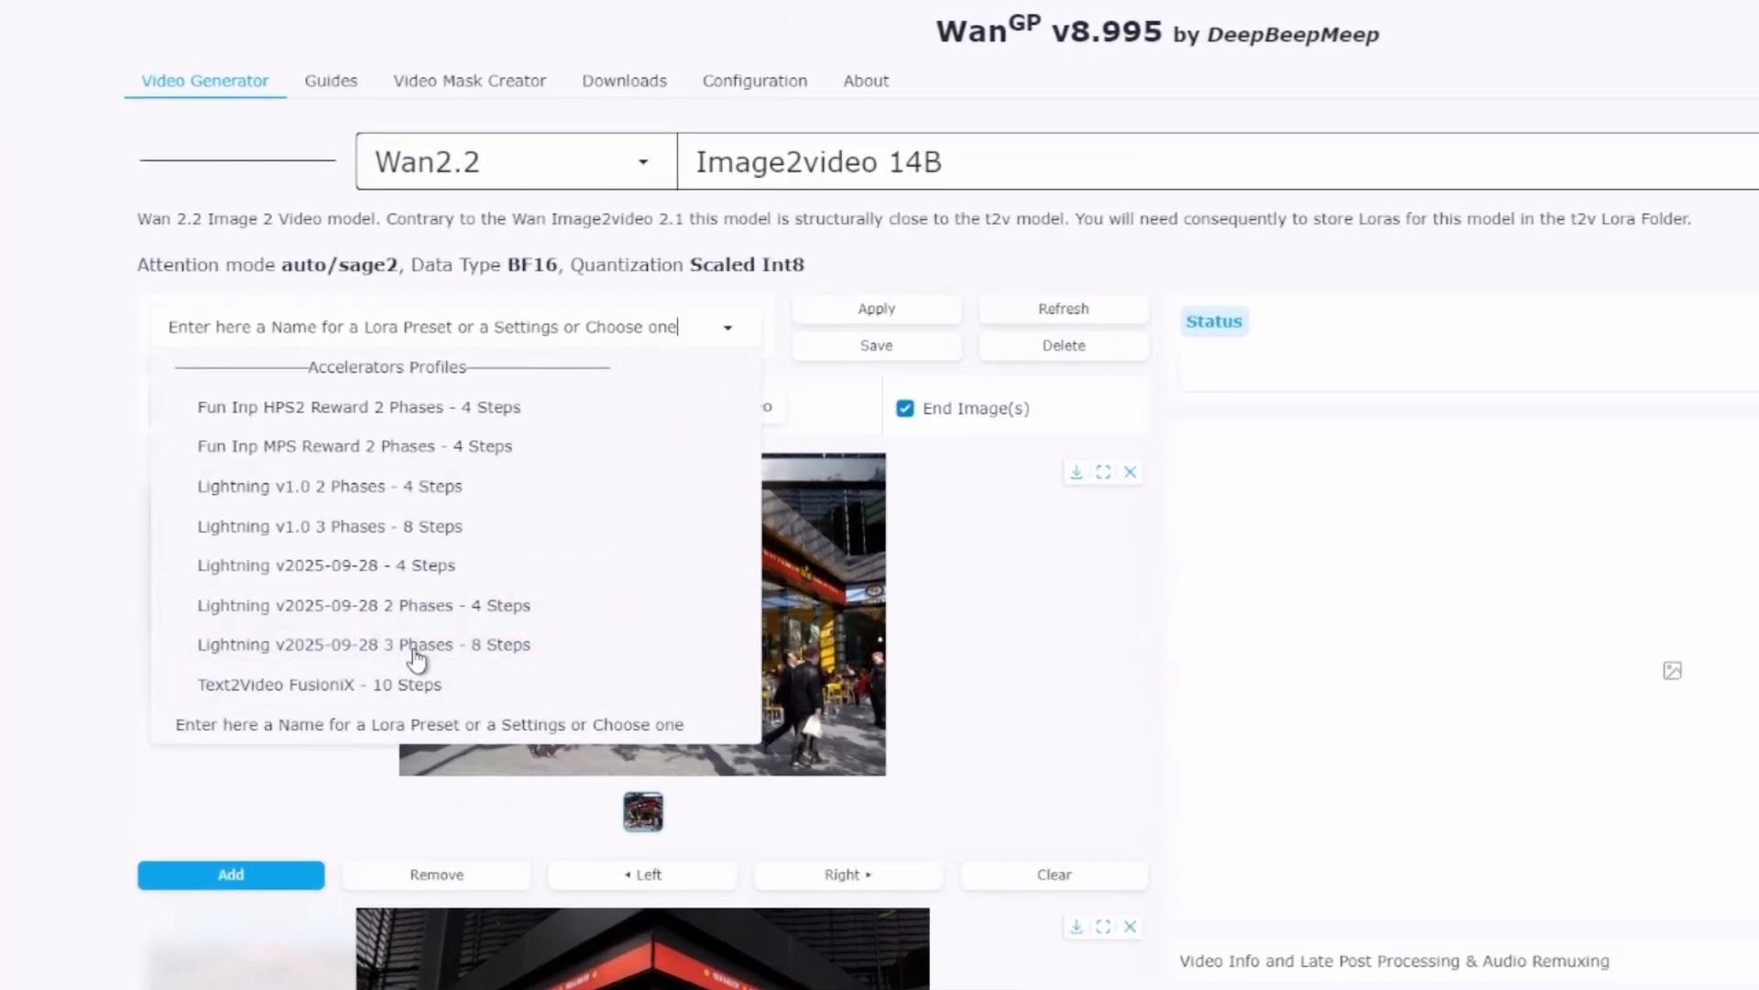
pyautogui.click(414, 646)
pyautogui.scroll(-12, 99, 595)
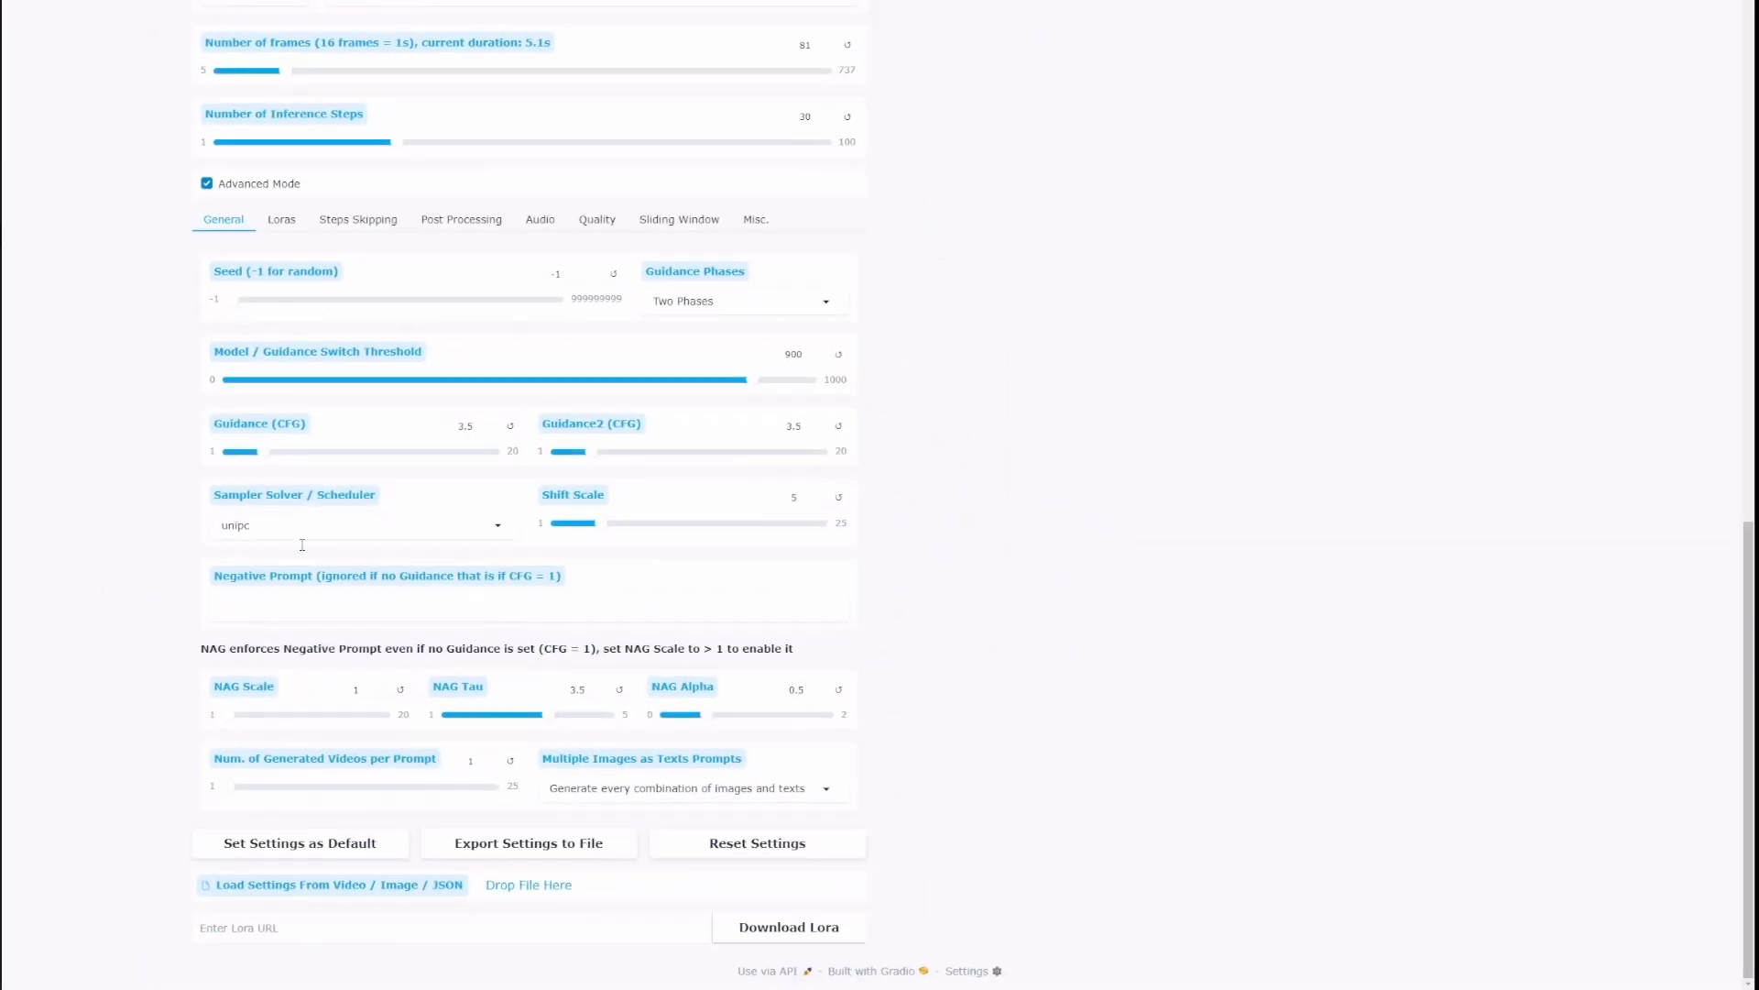
pyautogui.scroll(5, 424, 408)
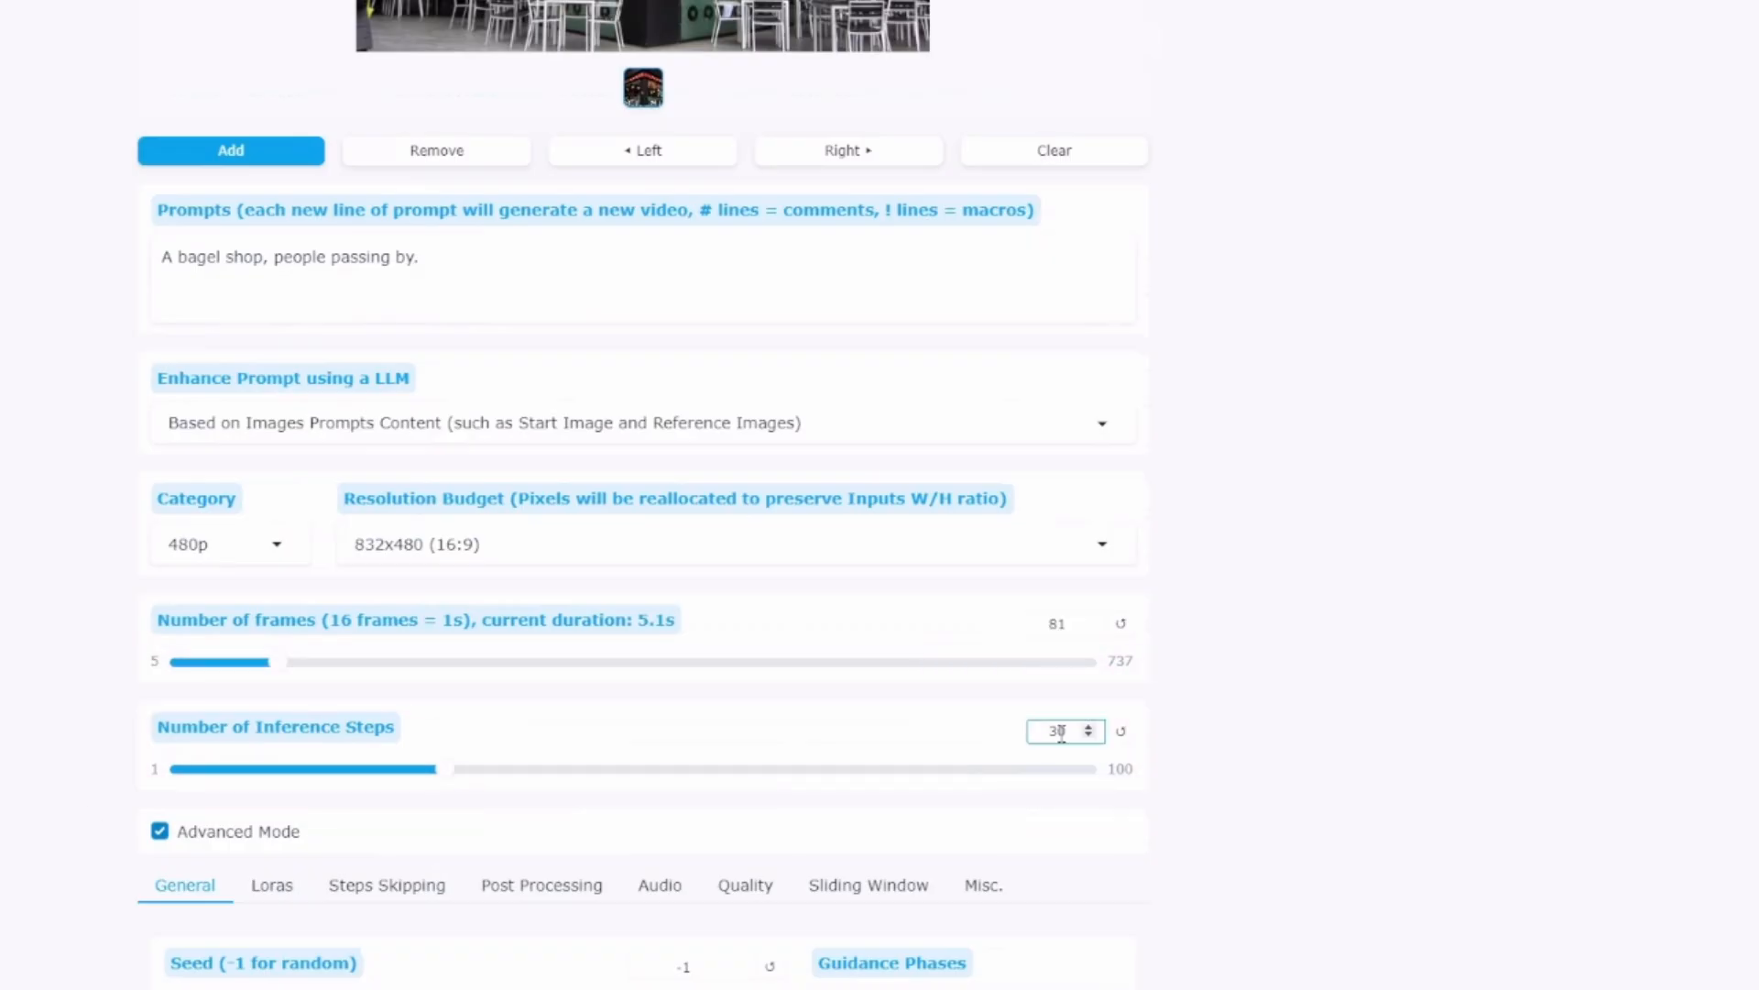
pyautogui.moveTo(1066, 729); pyautogui.dragTo(1008, 730)
pyautogui.write('10')
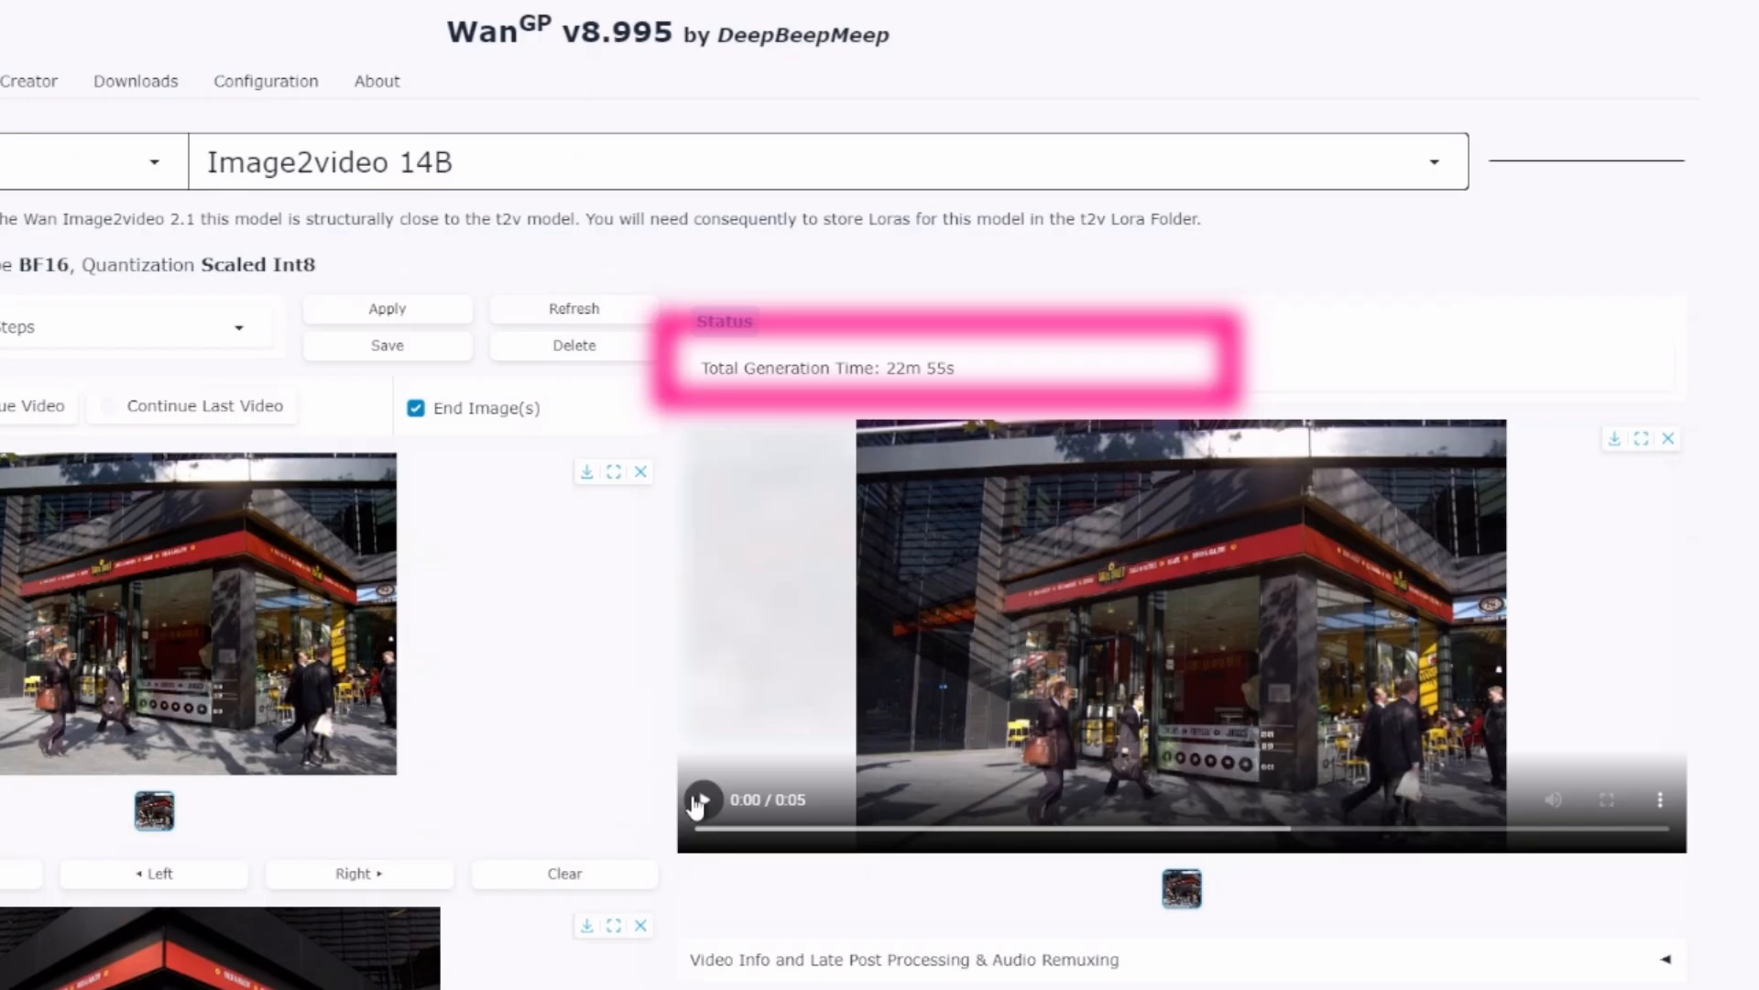
# - Add BS_londonbridge-1024x685 as the start image for the next video
pyautogui.click(1534, 407)
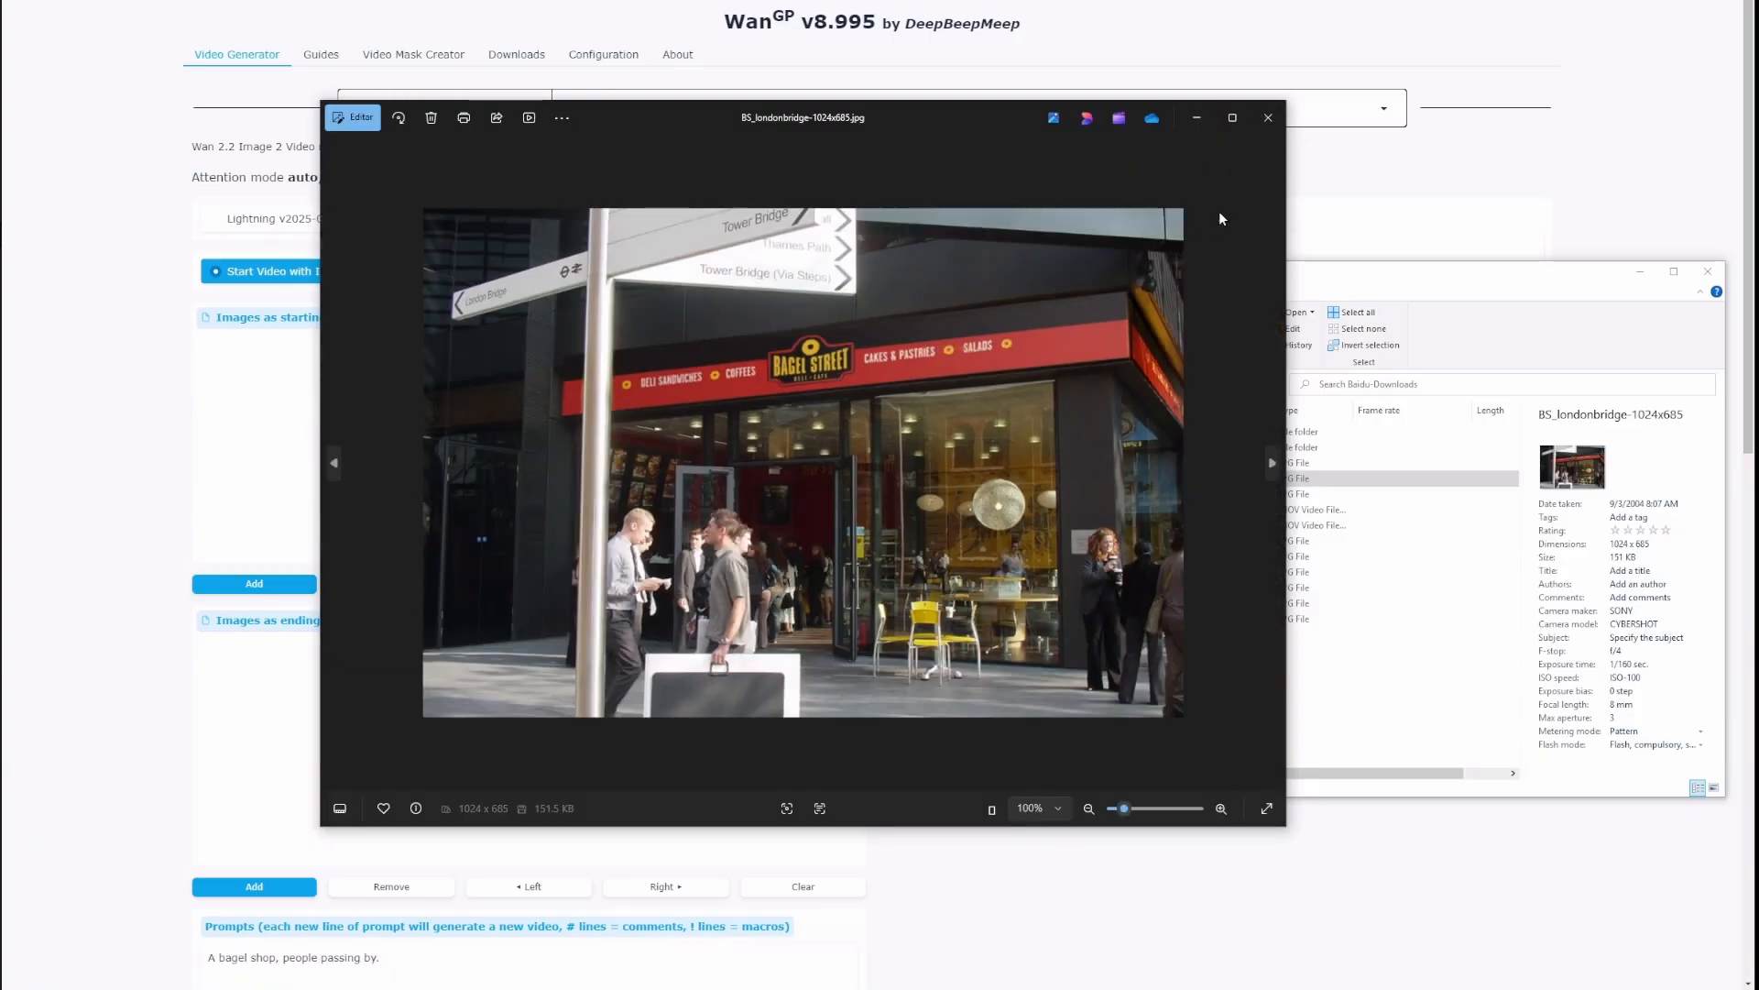
pyautogui.click(1269, 121)
pyautogui.moveTo(575, 470); pyautogui.dragTo(424, 458)
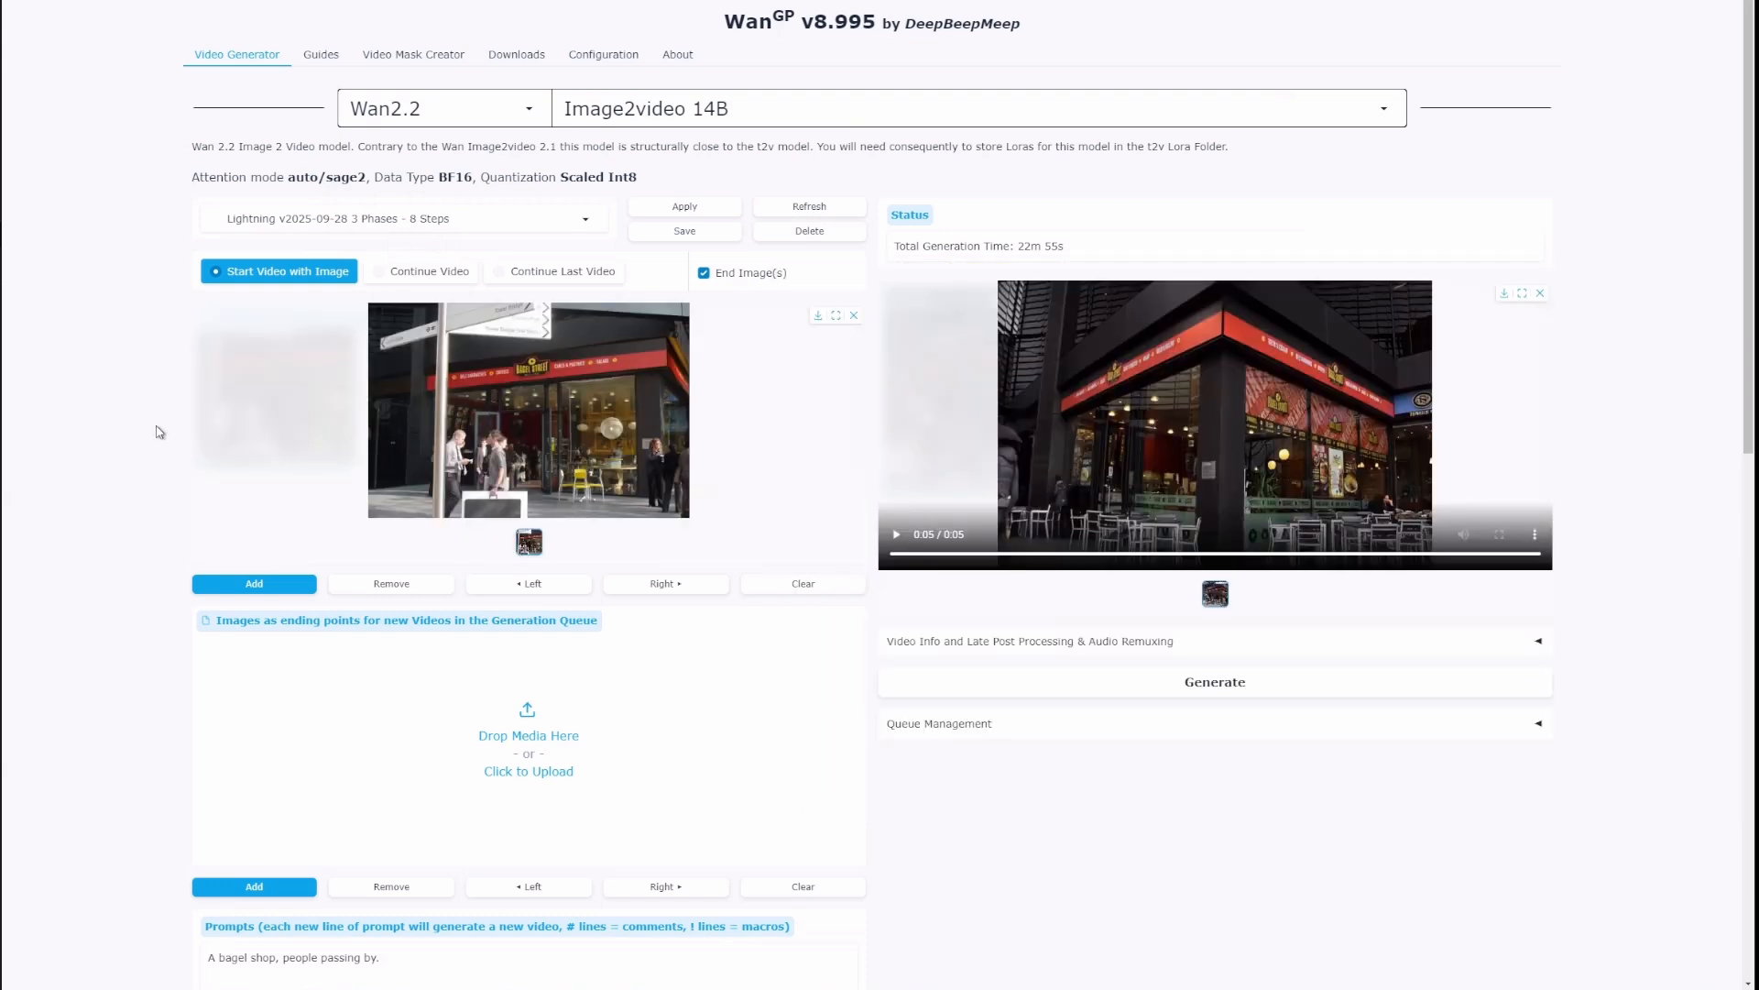
# - Review the prompt, LLM enhancement and generation settings, and open the options of the generated video
pyautogui.scroll(-3, 159, 432)
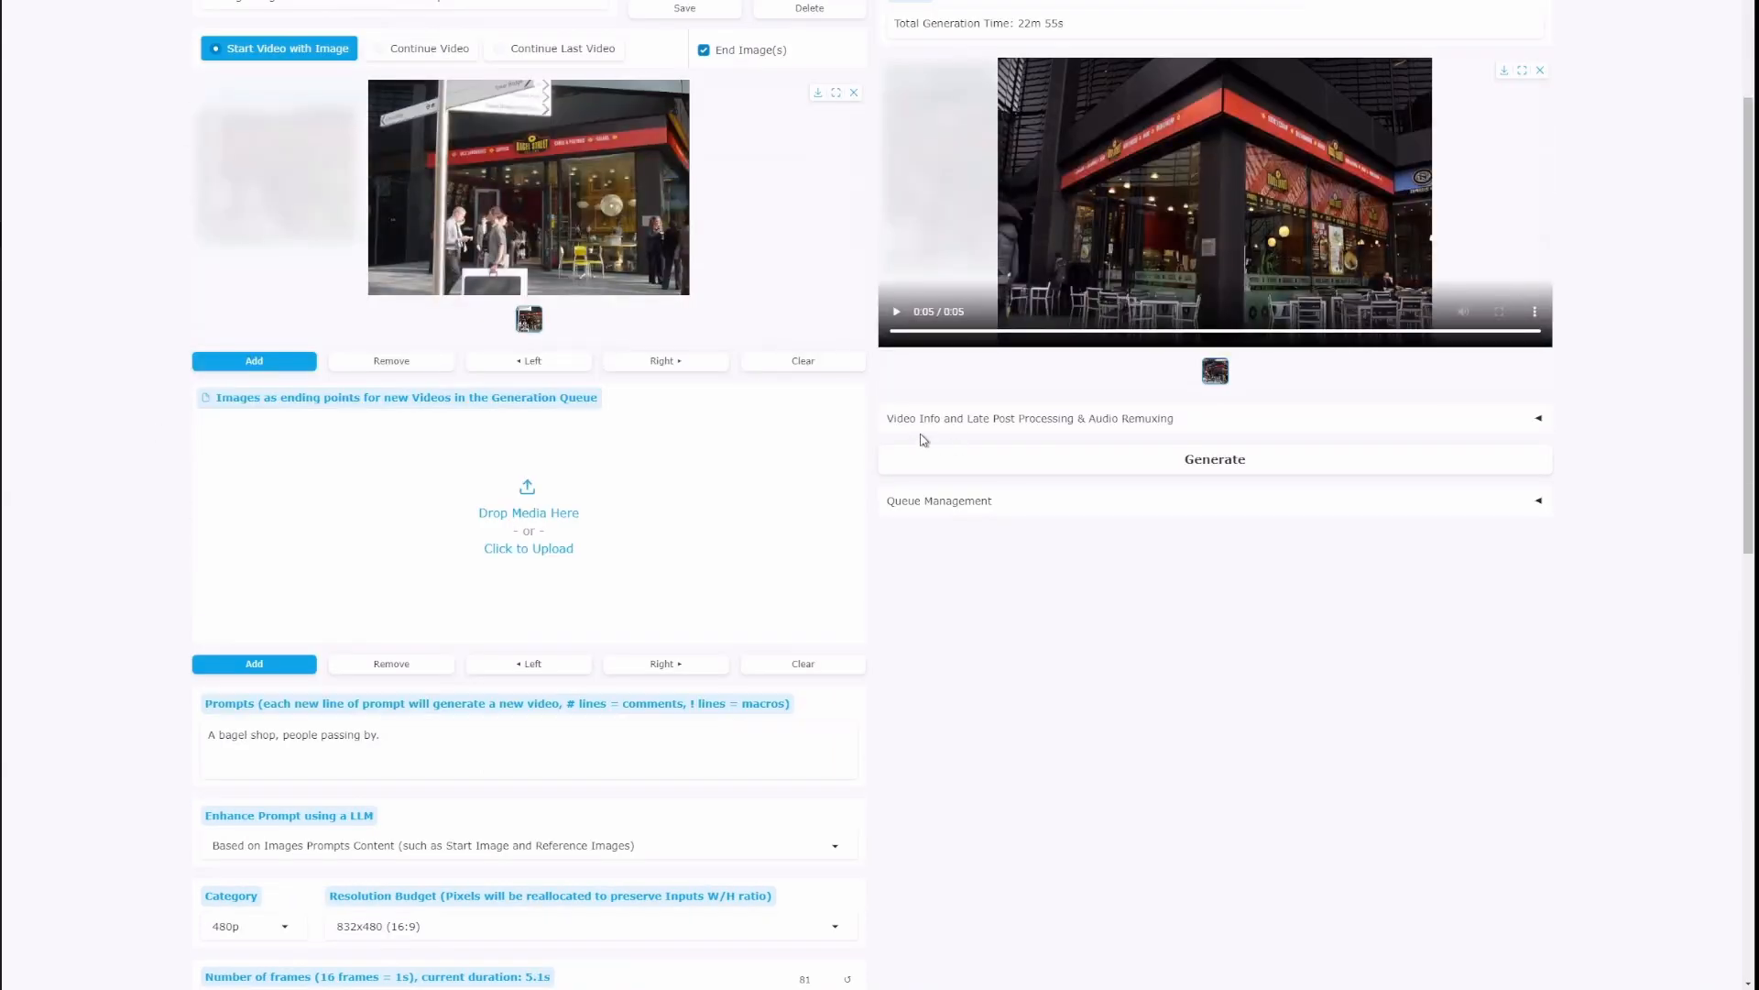
pyautogui.scroll(-3, 488, 621)
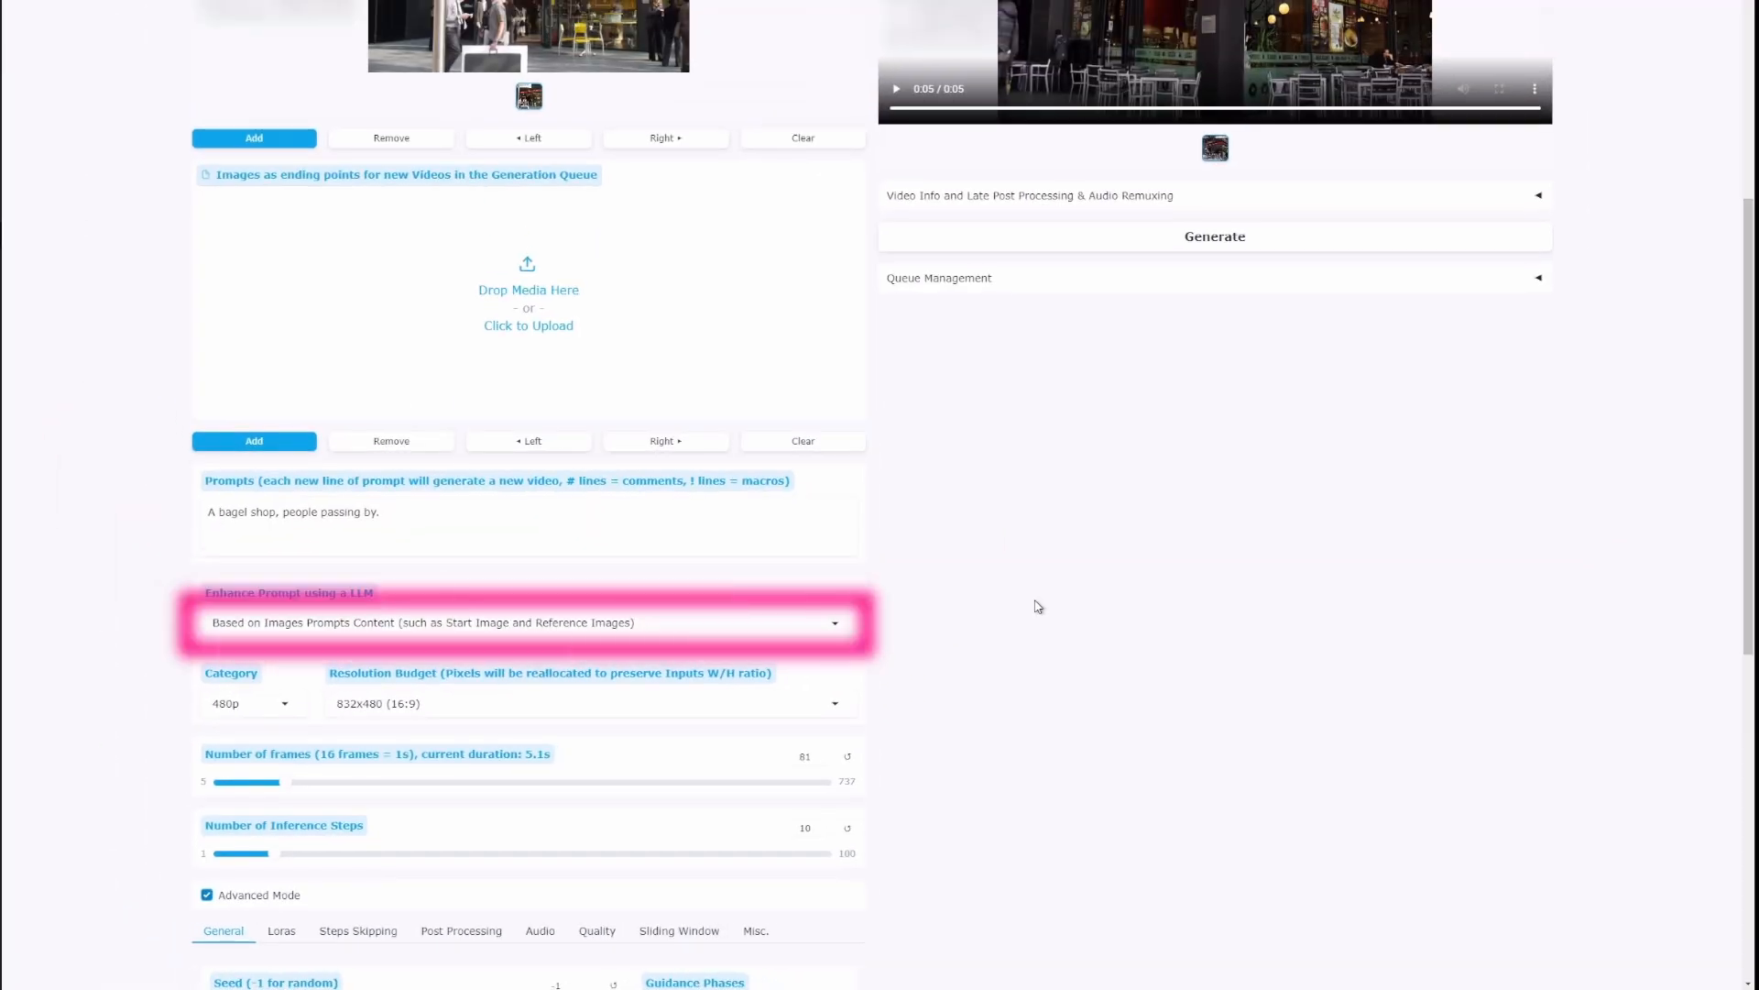
pyautogui.scroll(-3, 1036, 604)
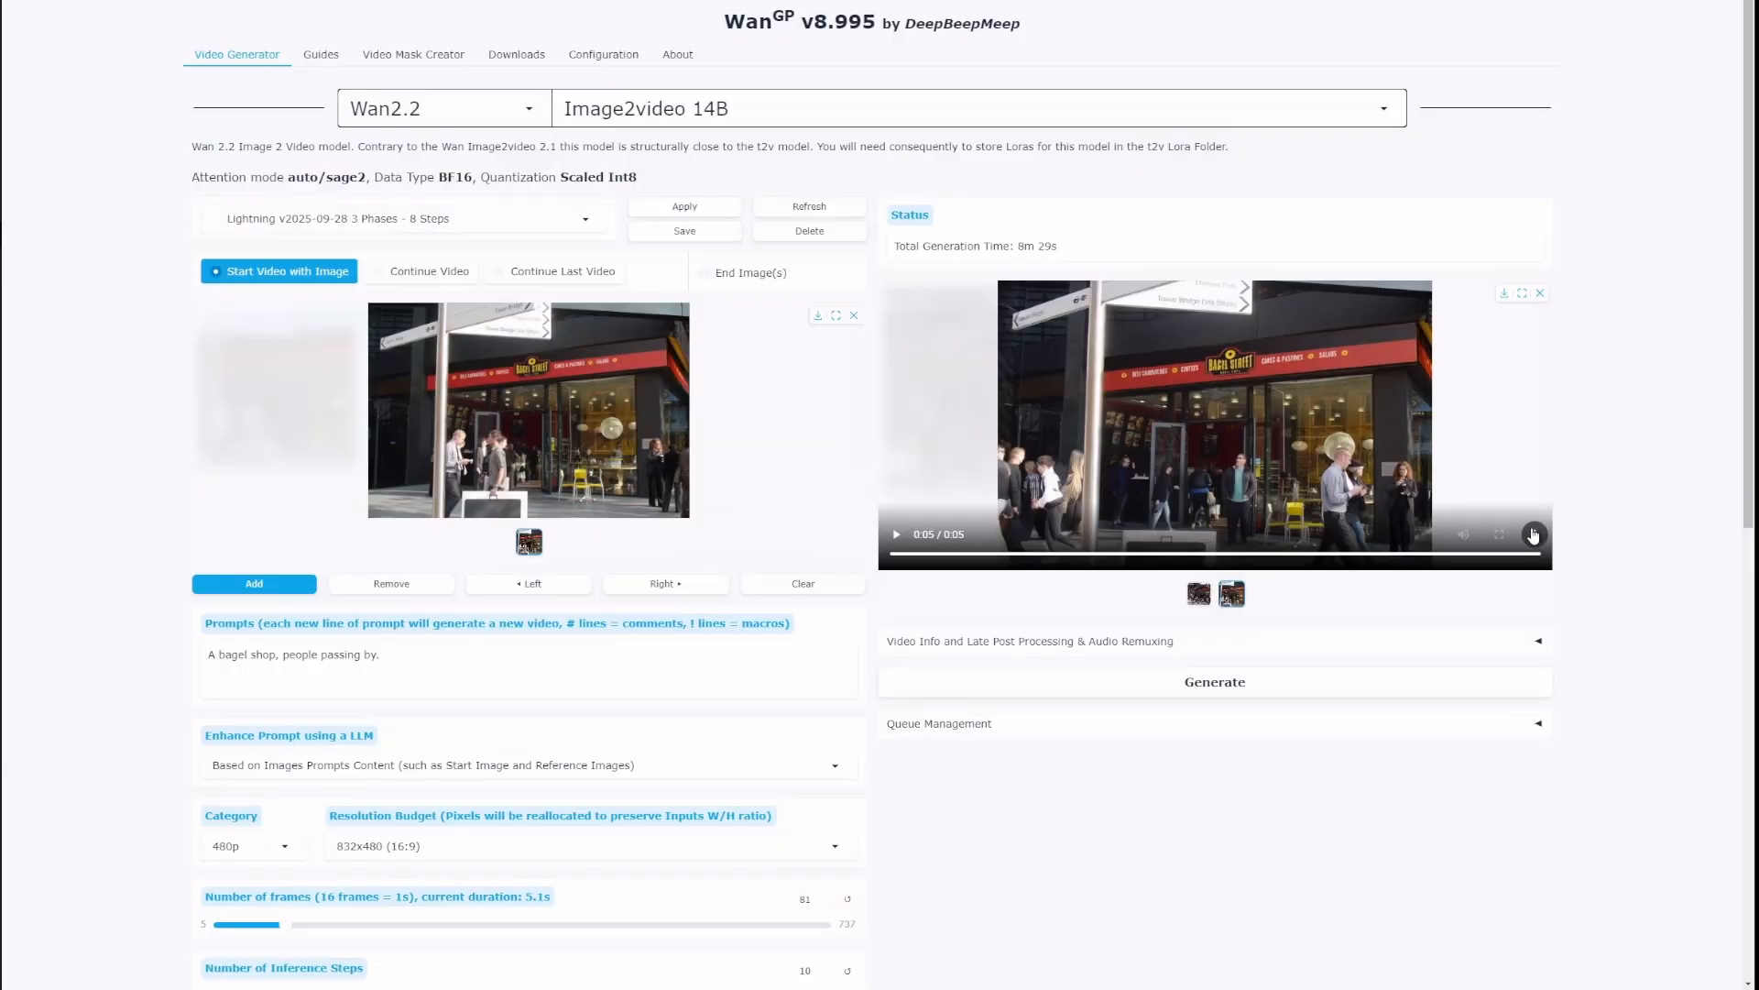
pyautogui.click(1533, 535)
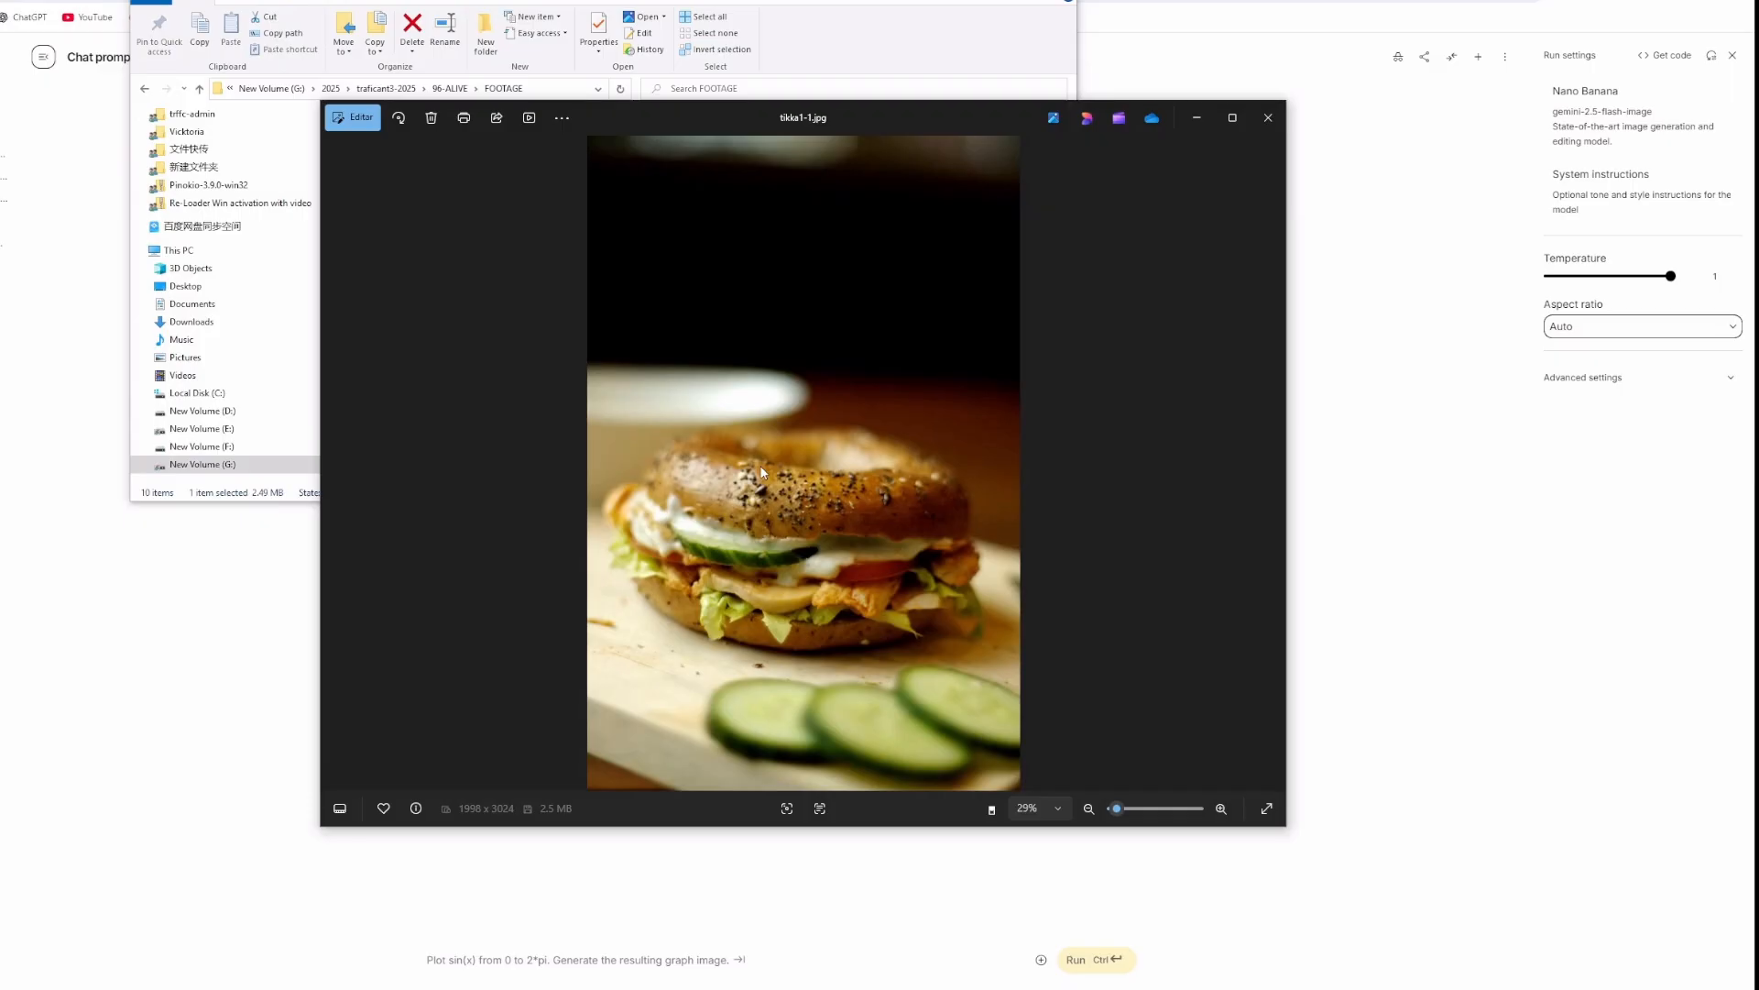
# - In Google AI Studio, attach the tikka1-1 image to the Nano Banana prompt and begin the prompt text with "A bagel in"
pyautogui.click(1268, 117)
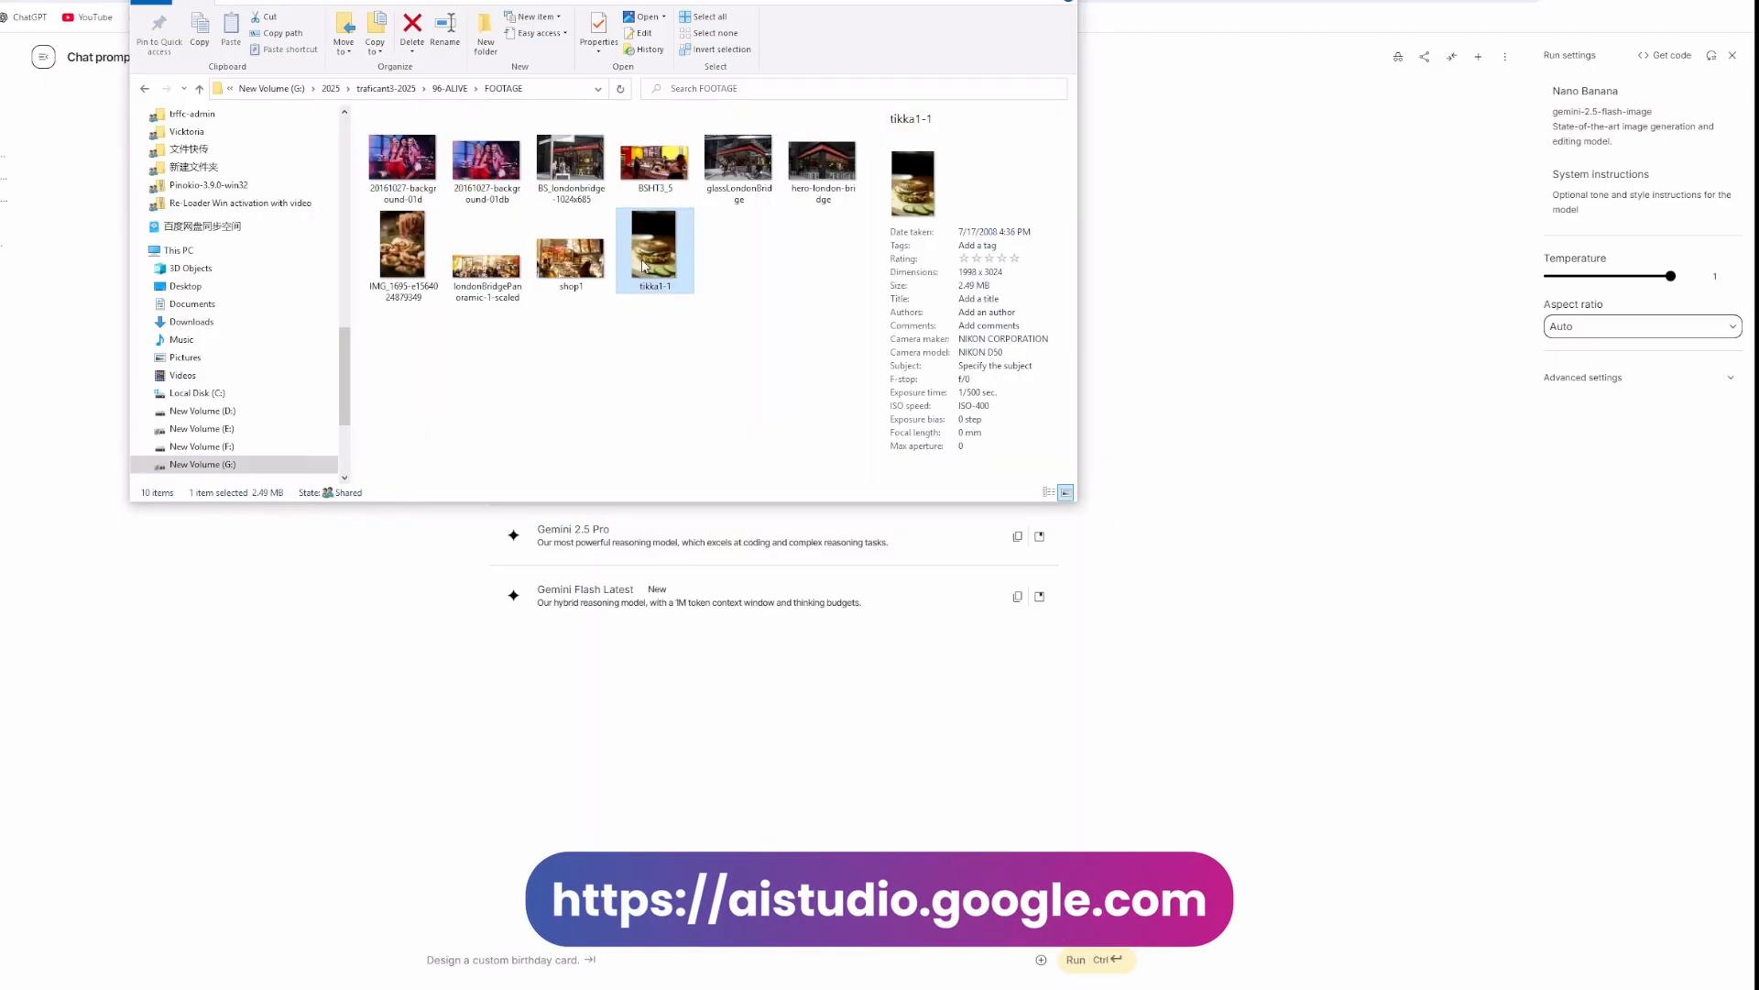
pyautogui.moveTo(646, 268); pyautogui.dragTo(577, 957)
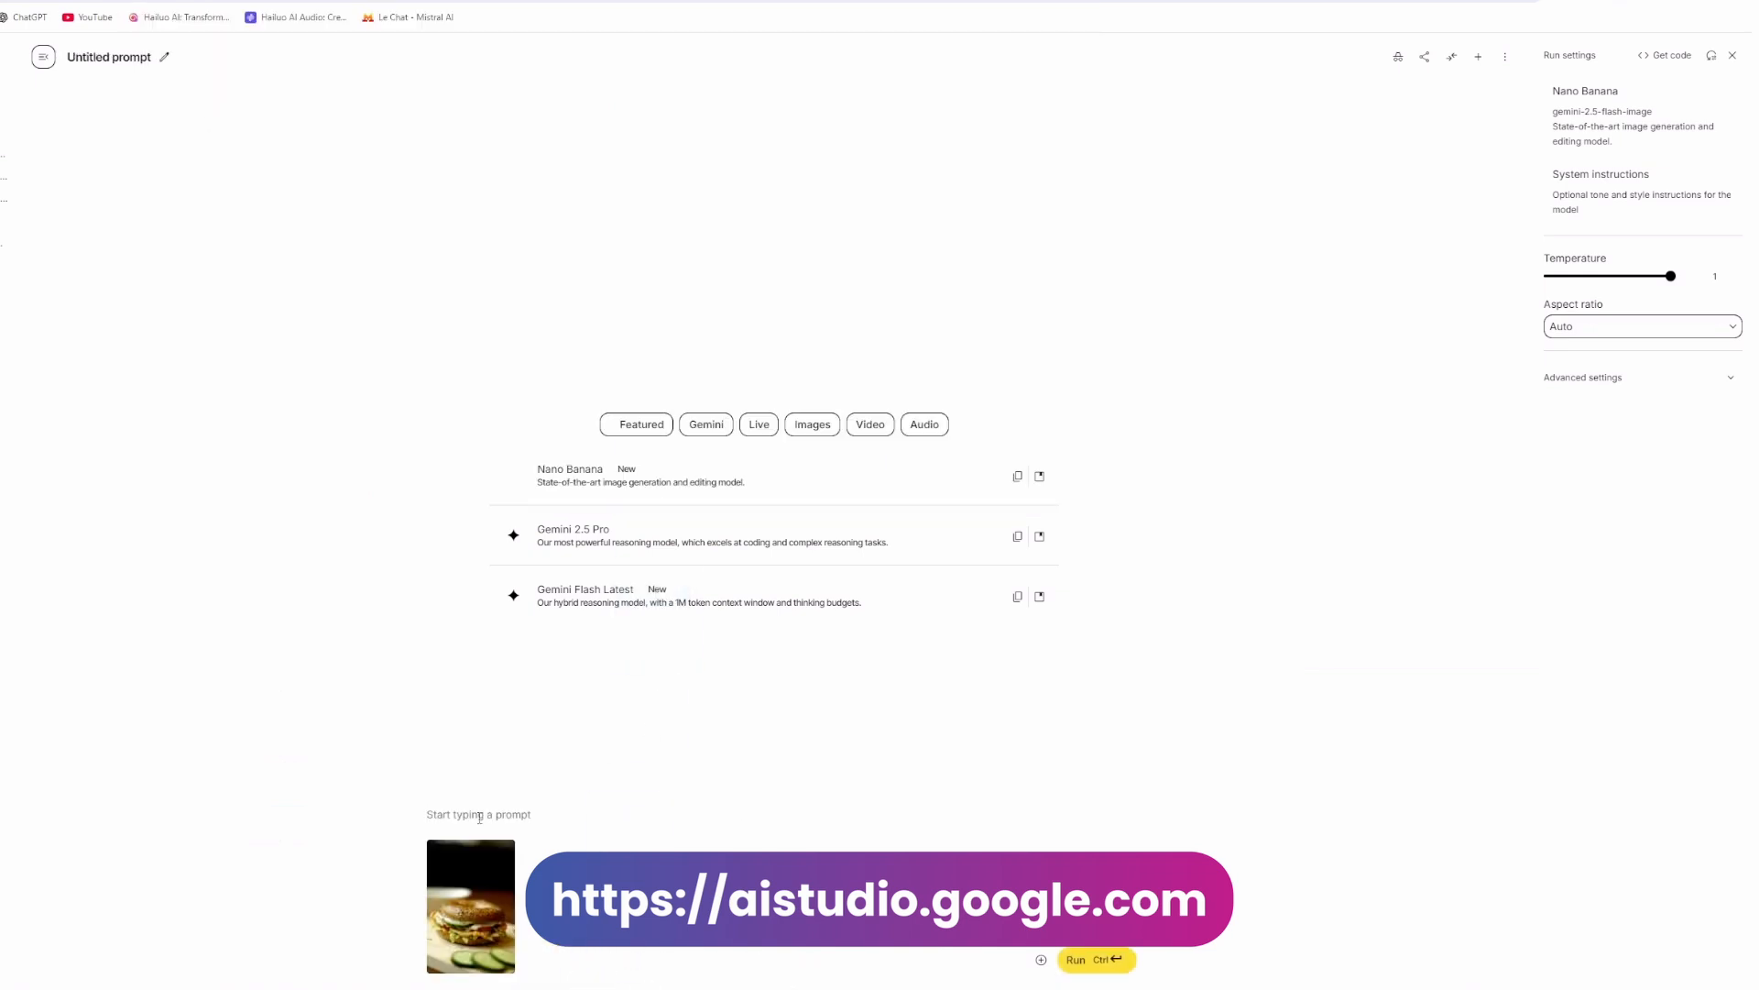
pyautogui.write('A')
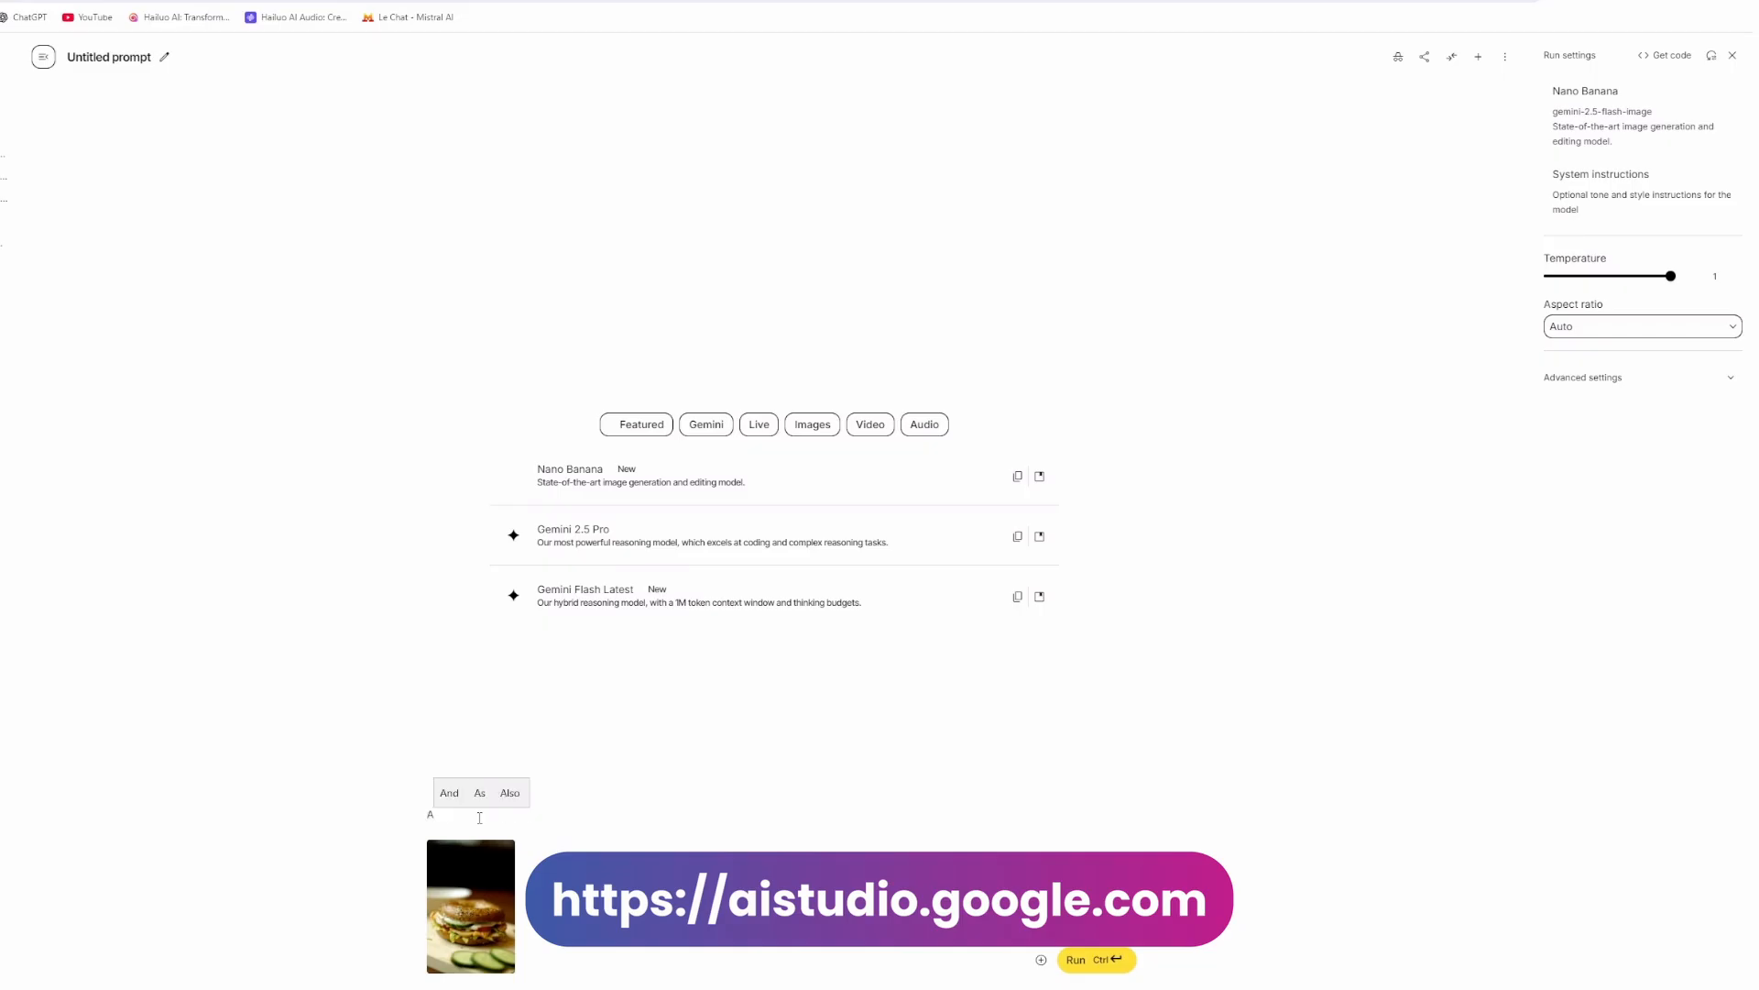
pyautogui.write(' b')
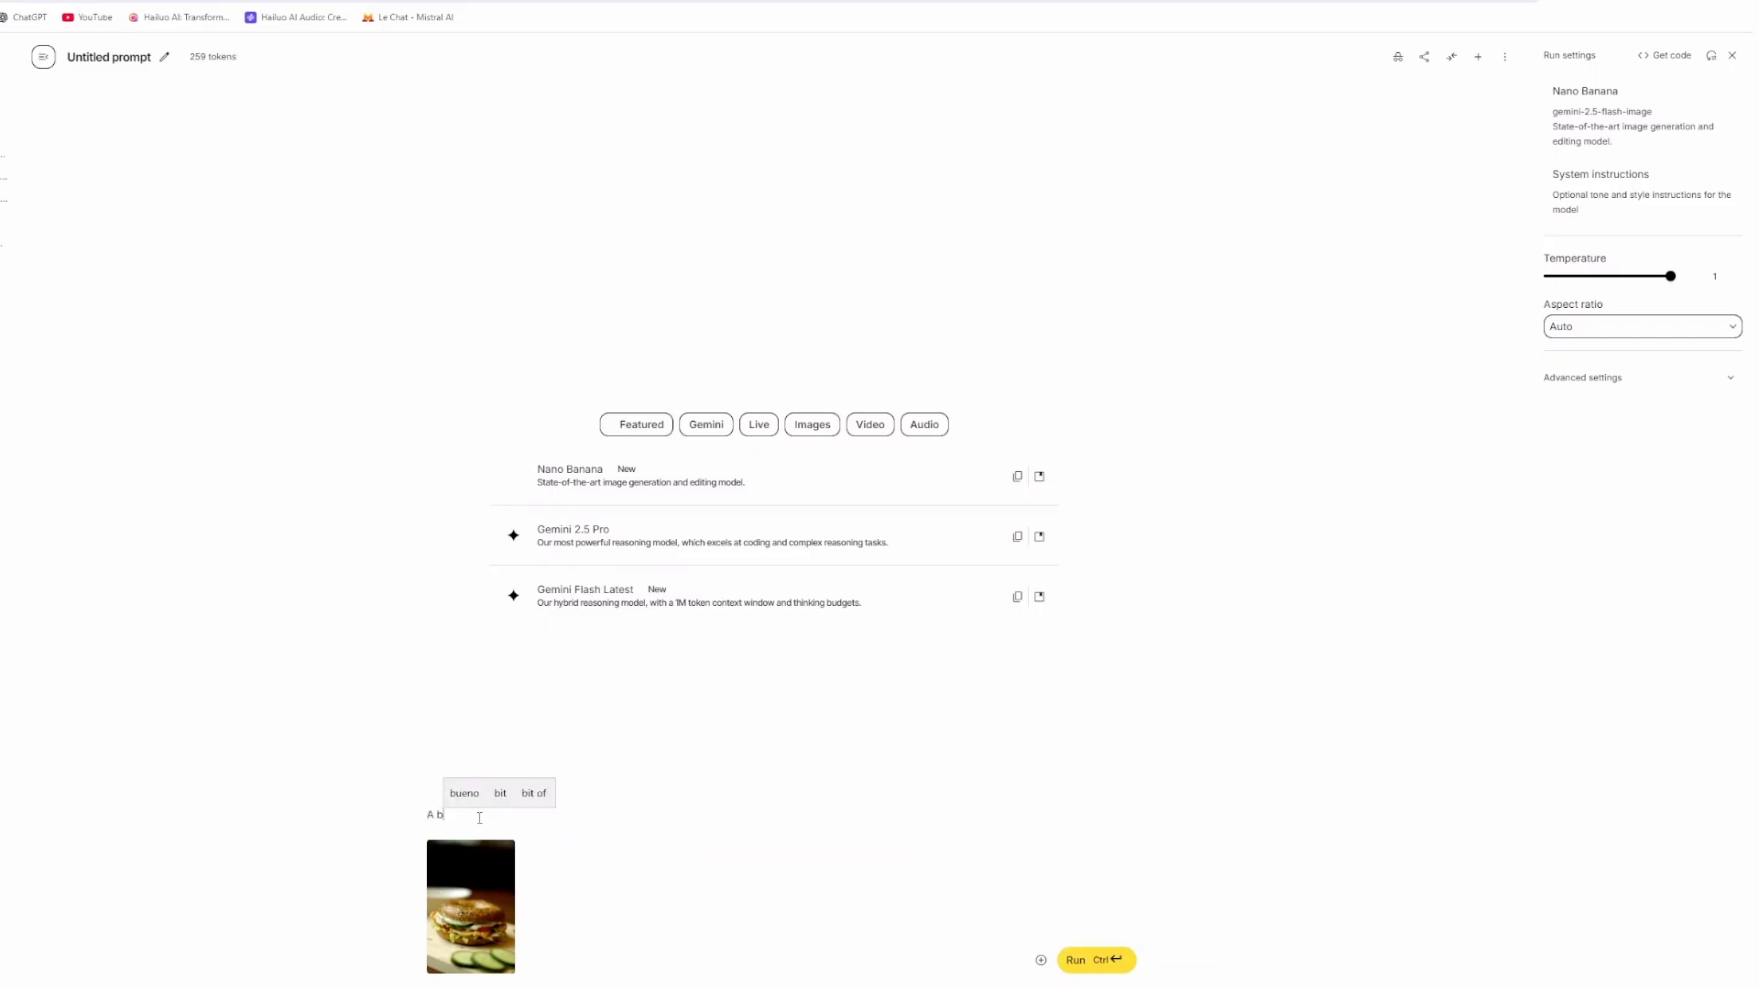
pyautogui.write('agel')
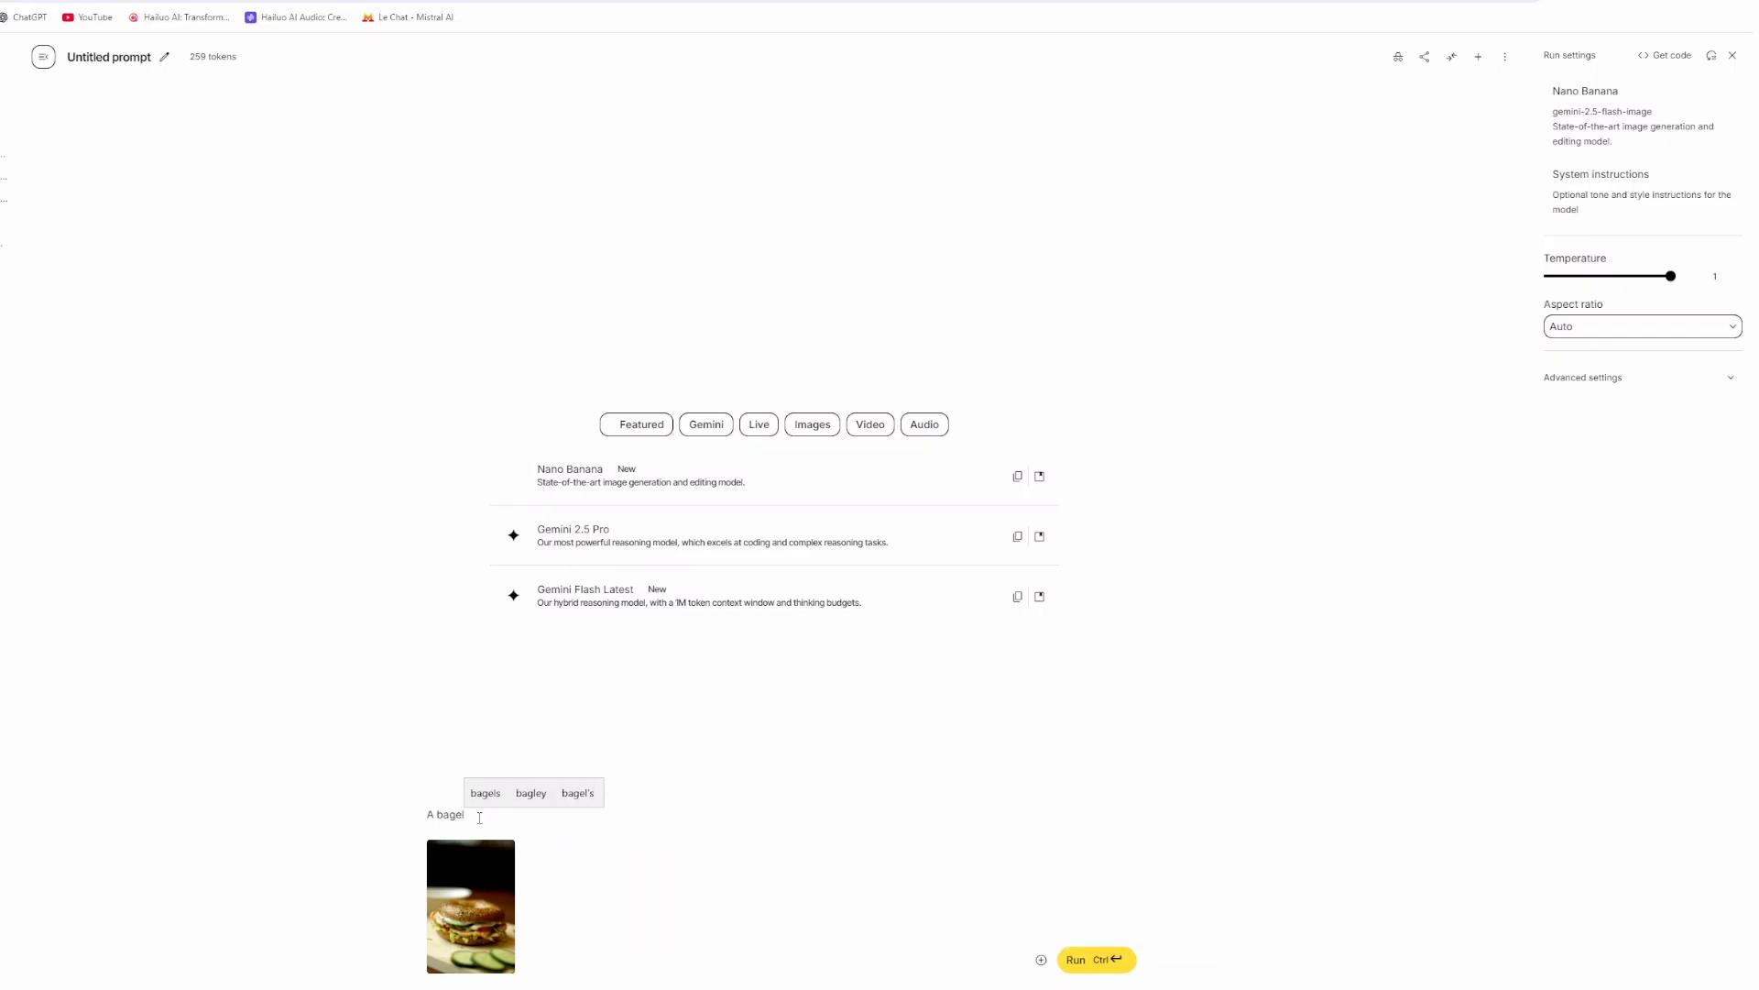
pyautogui.write(' in')
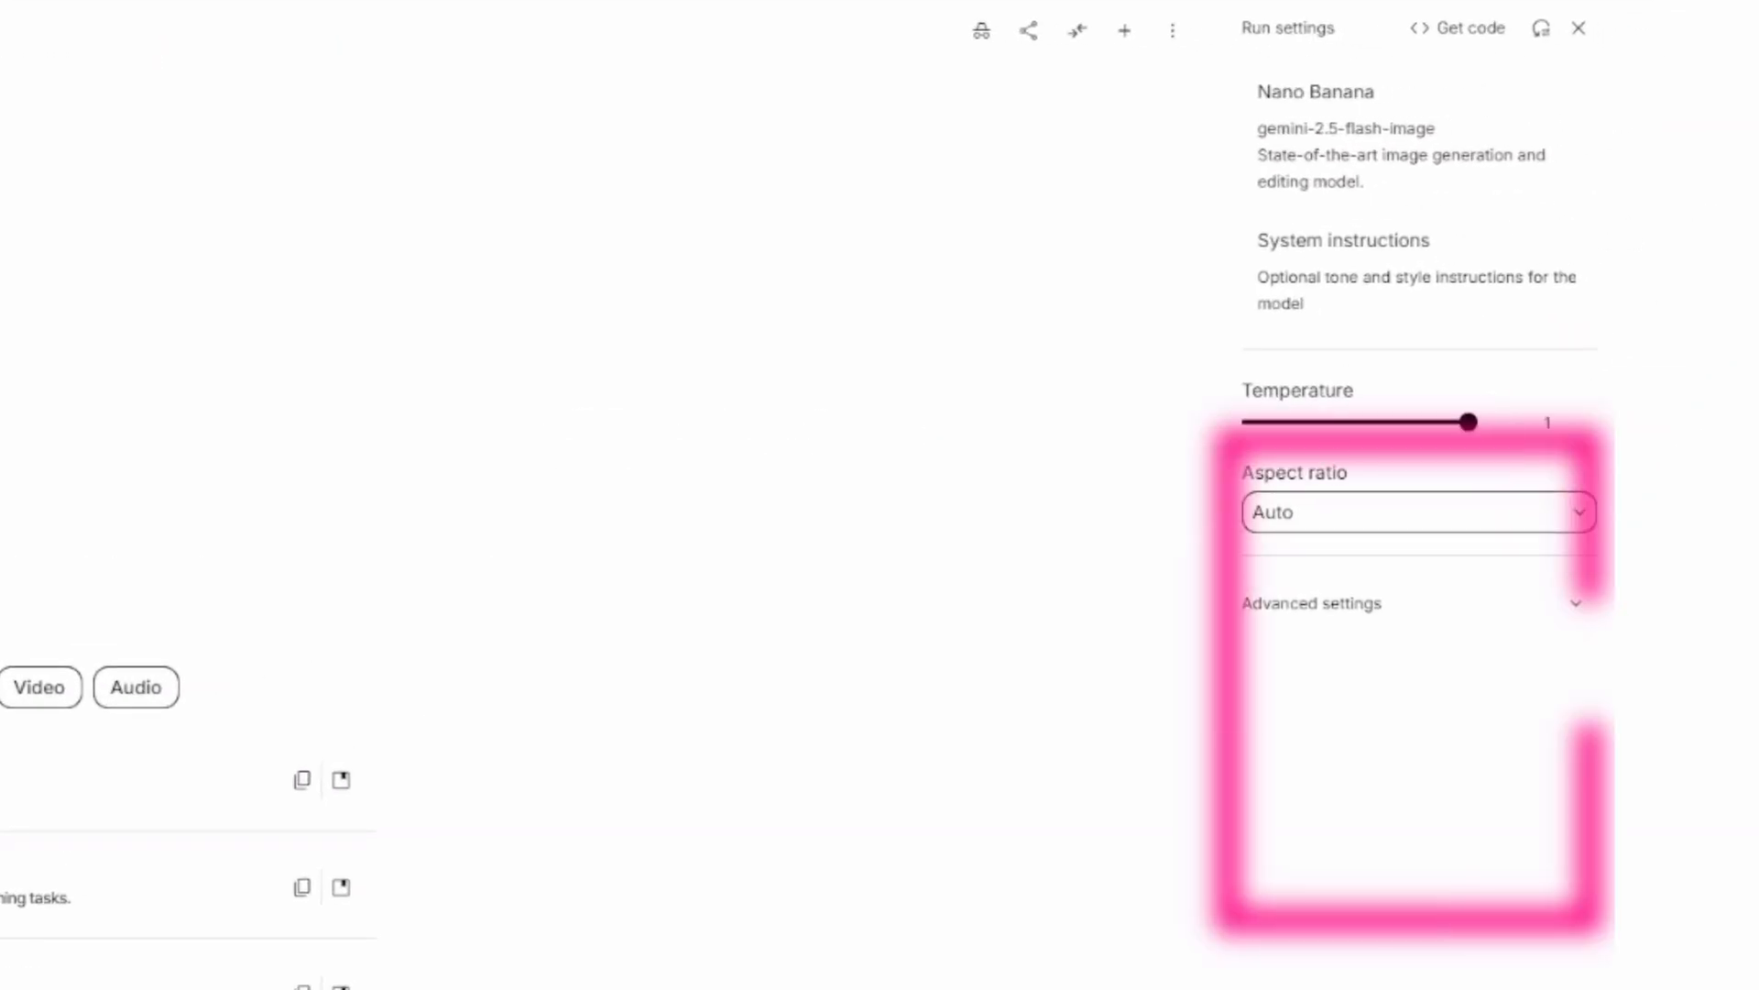
# - Set the image's aspect ratio to 16:9 and run the prompt
pyautogui.click(1385, 518)
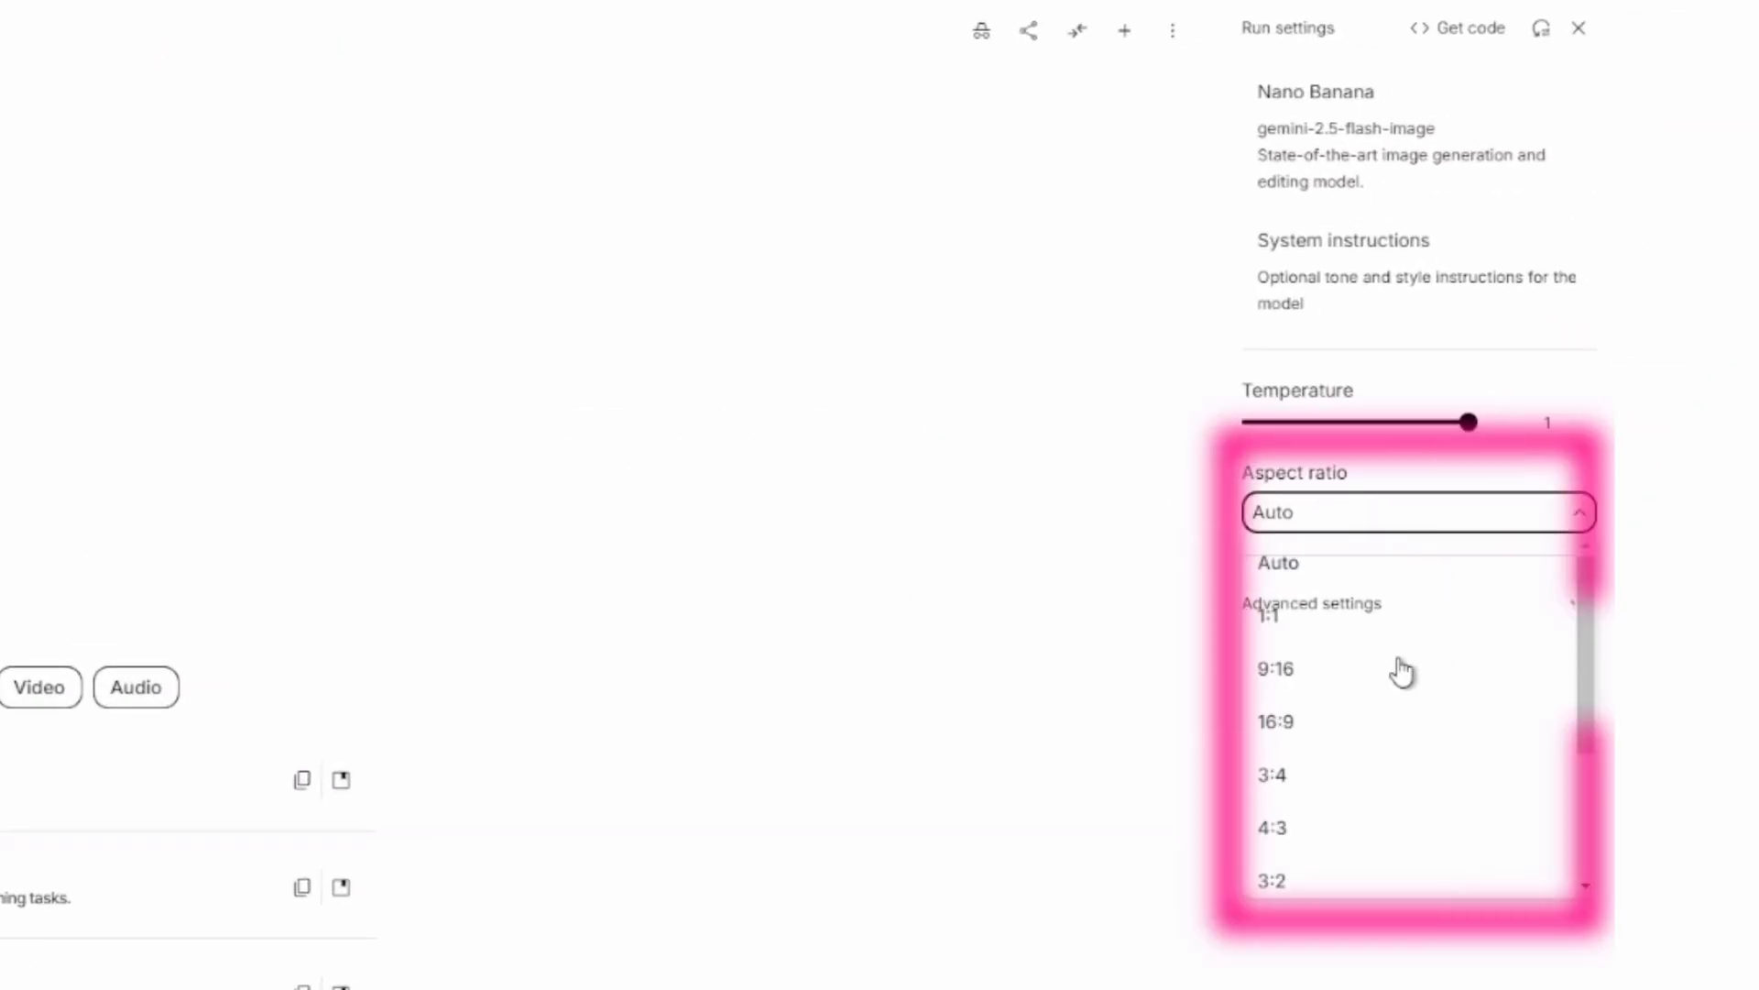
pyautogui.click(1295, 728)
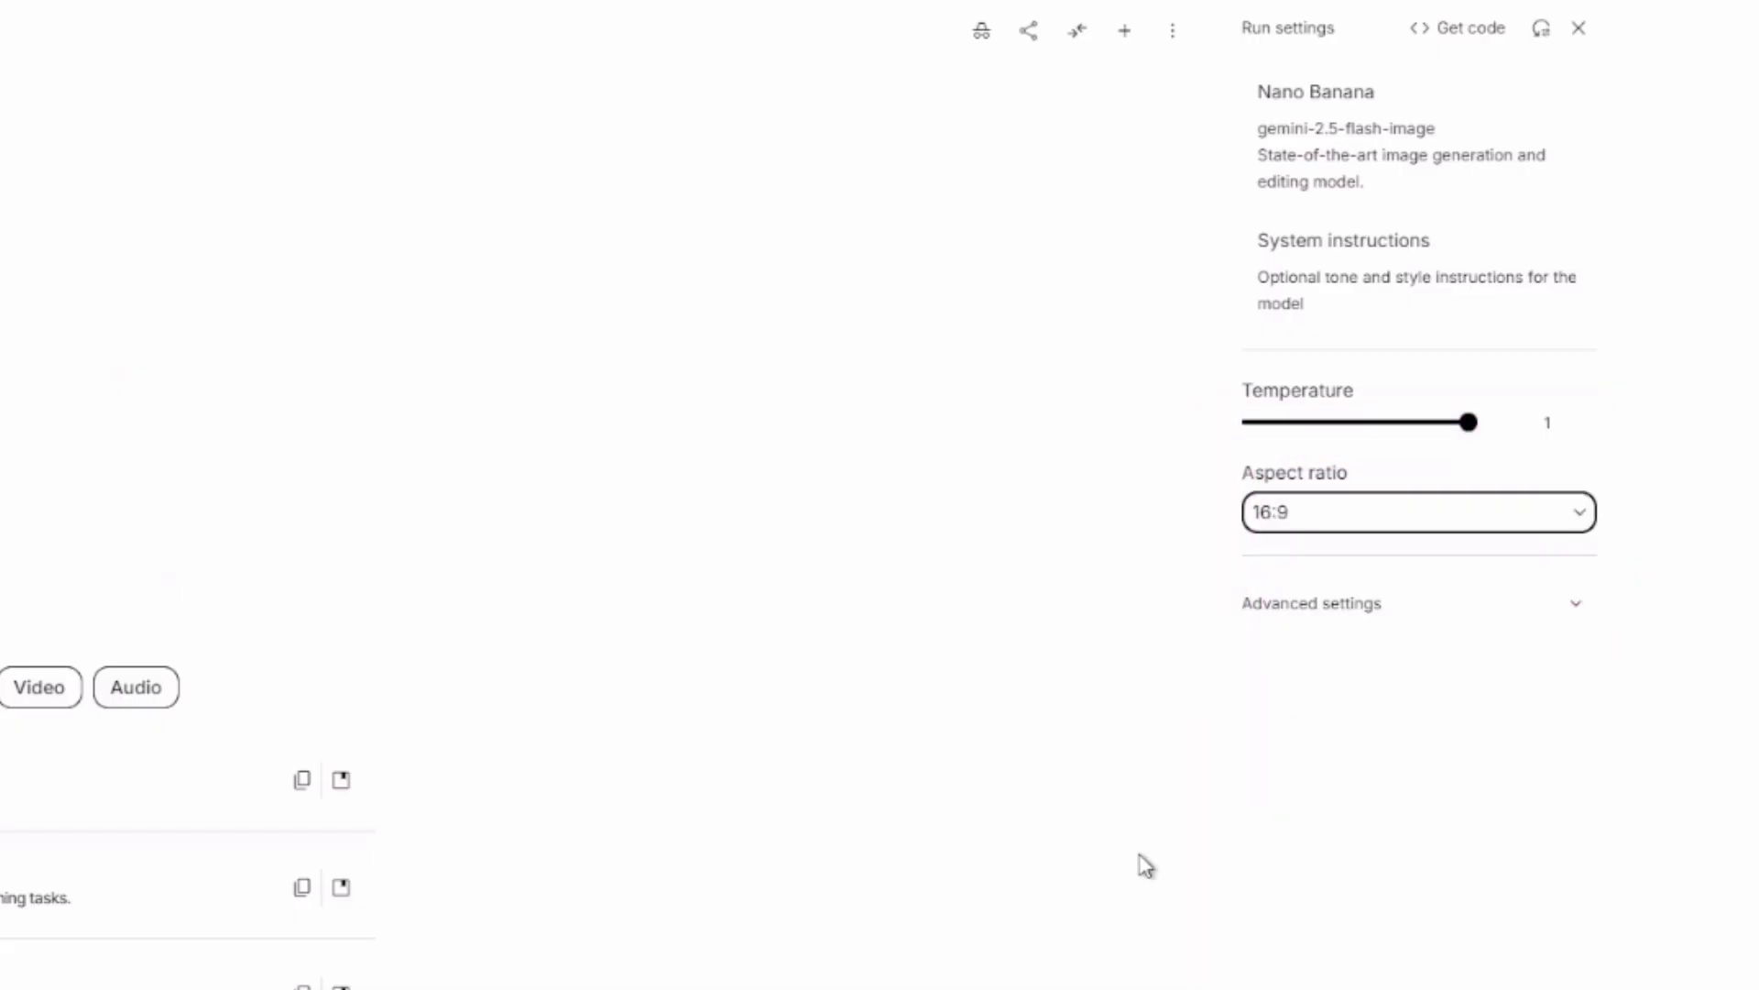
pyautogui.click(1101, 961)
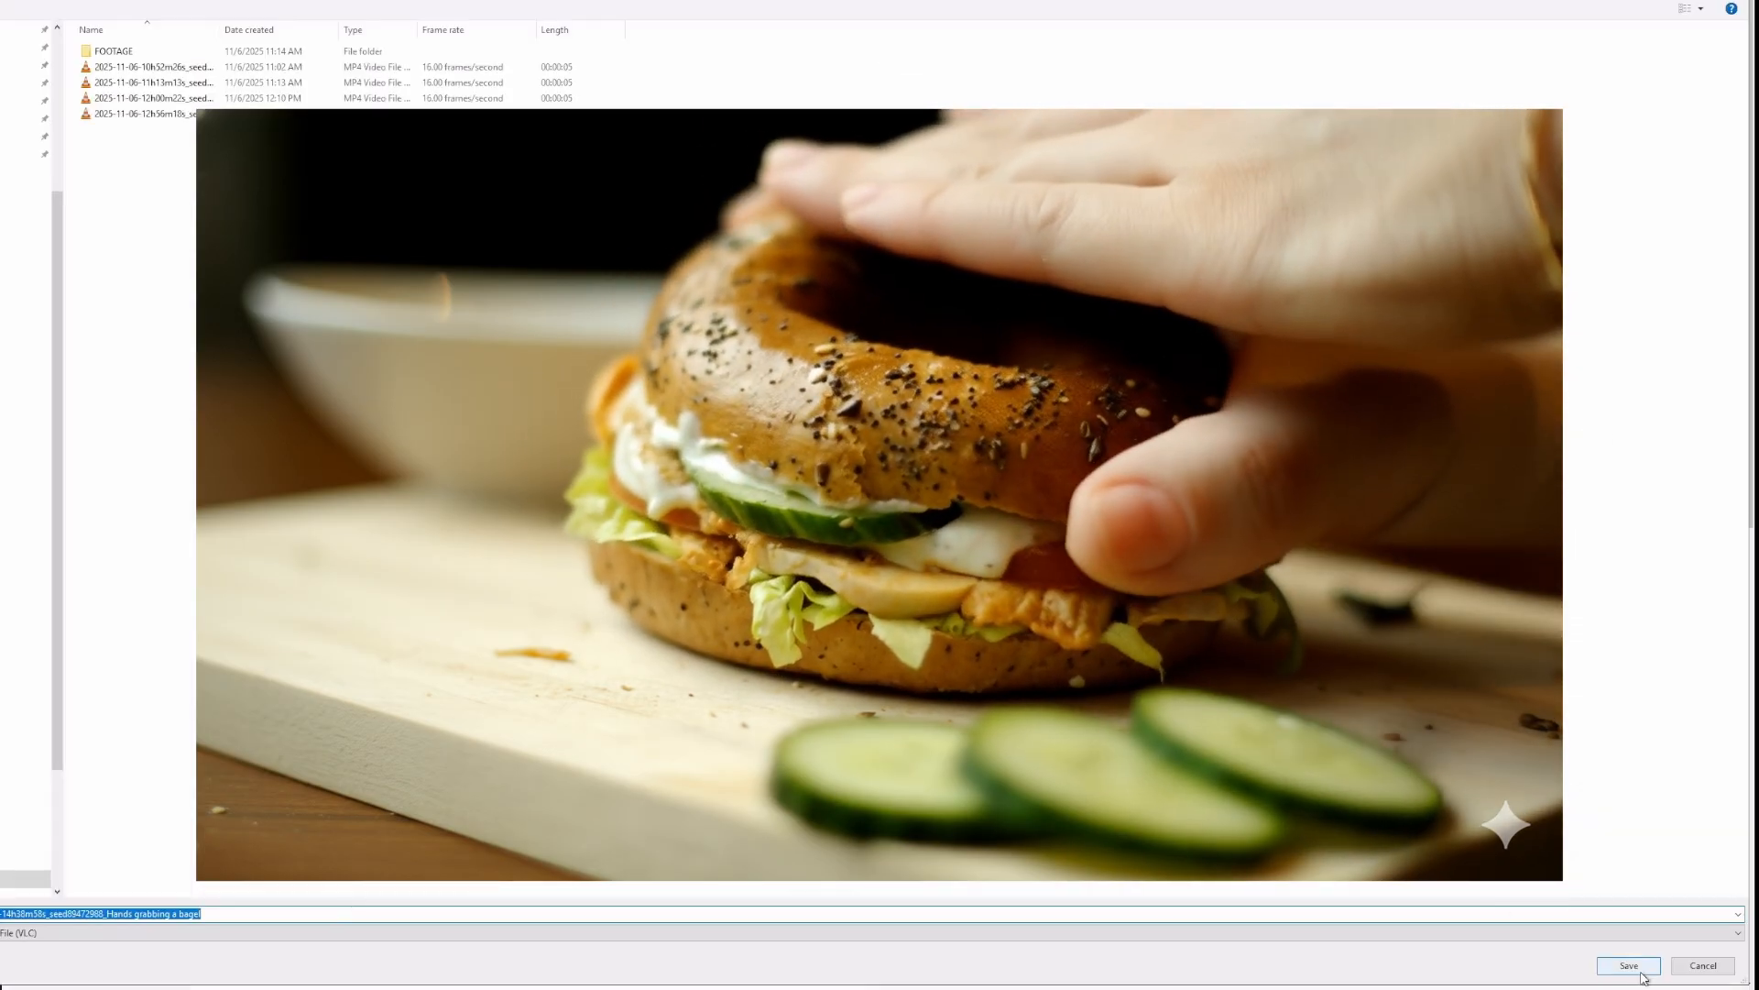
# - Save the generated "Hands grabbing a bagel" video under the suggested file name
pyautogui.click(1629, 965)
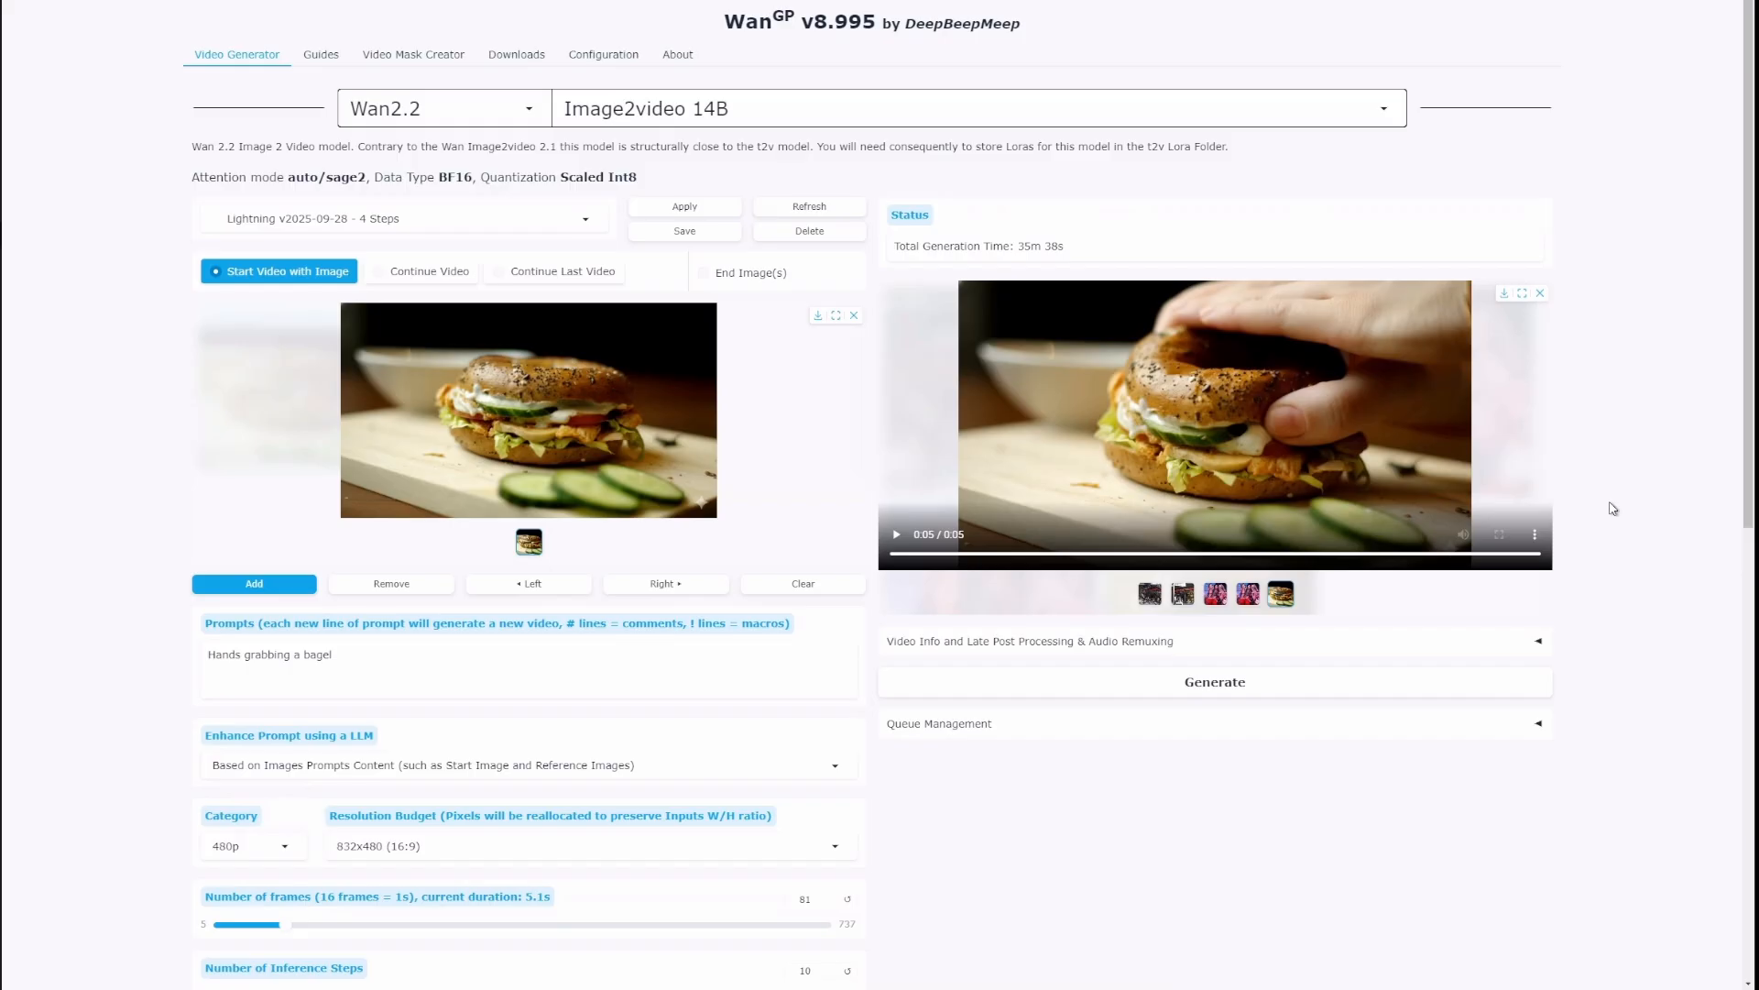
# - Choose the Lightning v2025-09-28 3 Phases - 8 Steps profile and change the prompt to "zoom out, a hand grabbing a bagel"
pyautogui.click(394, 218)
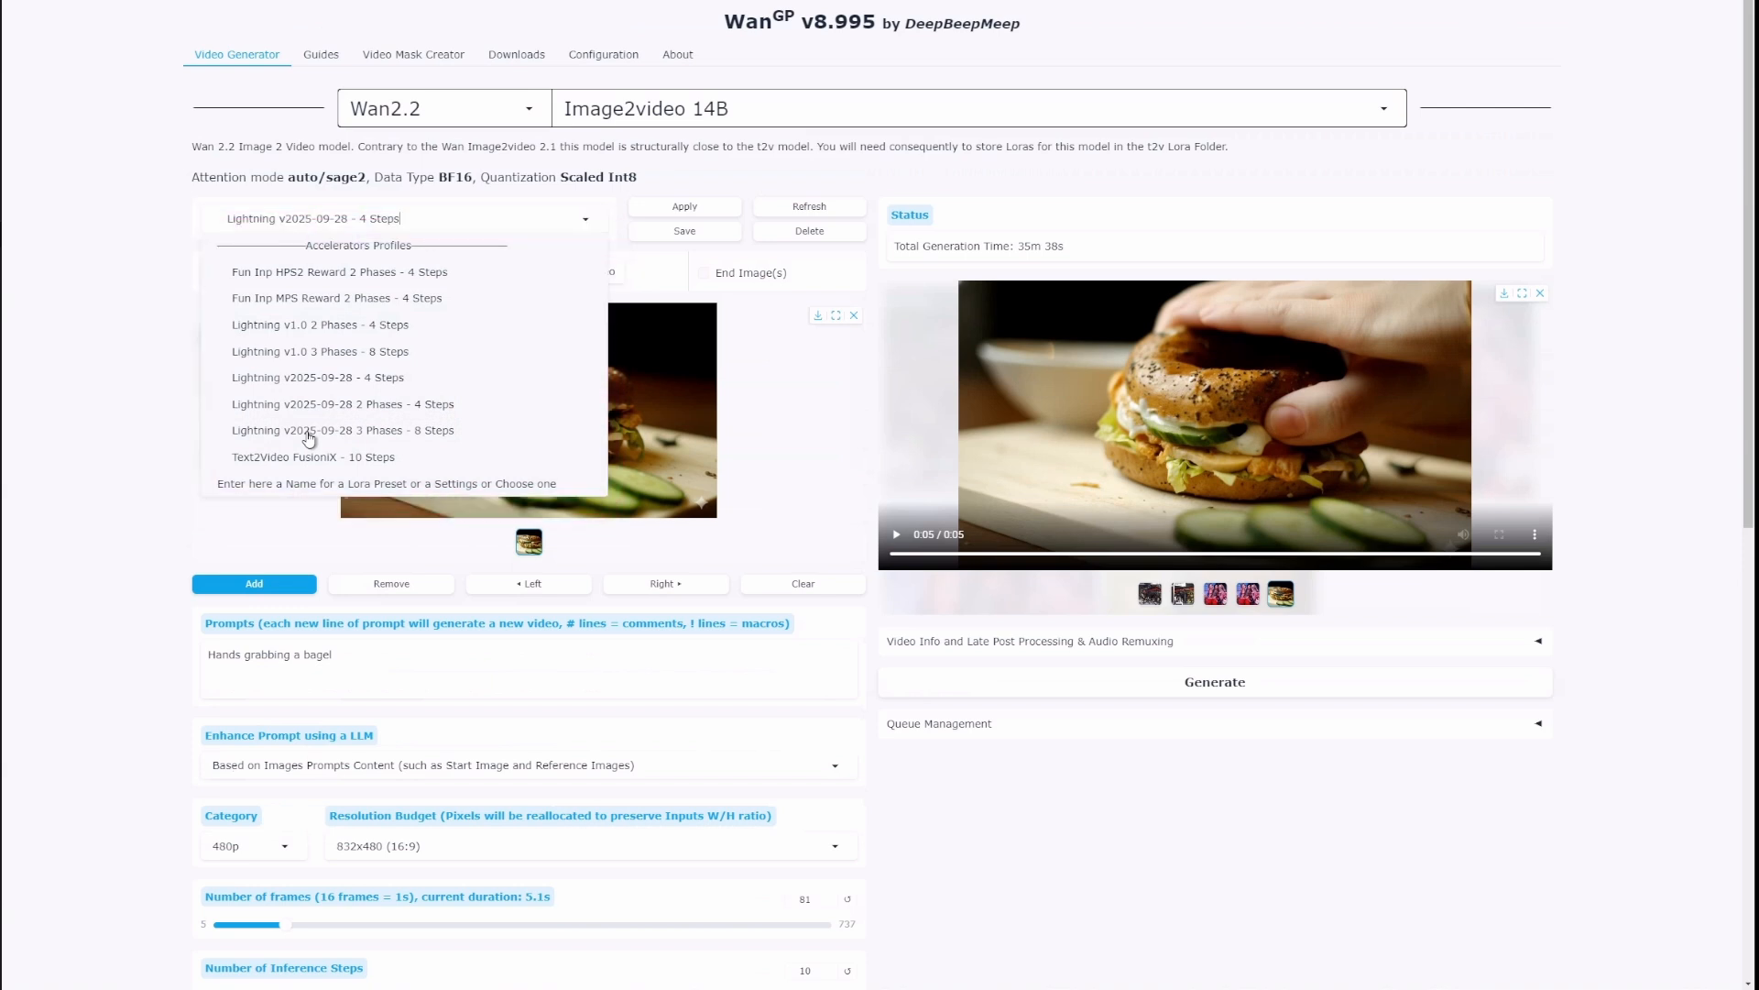
pyautogui.click(309, 429)
pyautogui.click(161, 659)
pyautogui.write('zoom out')
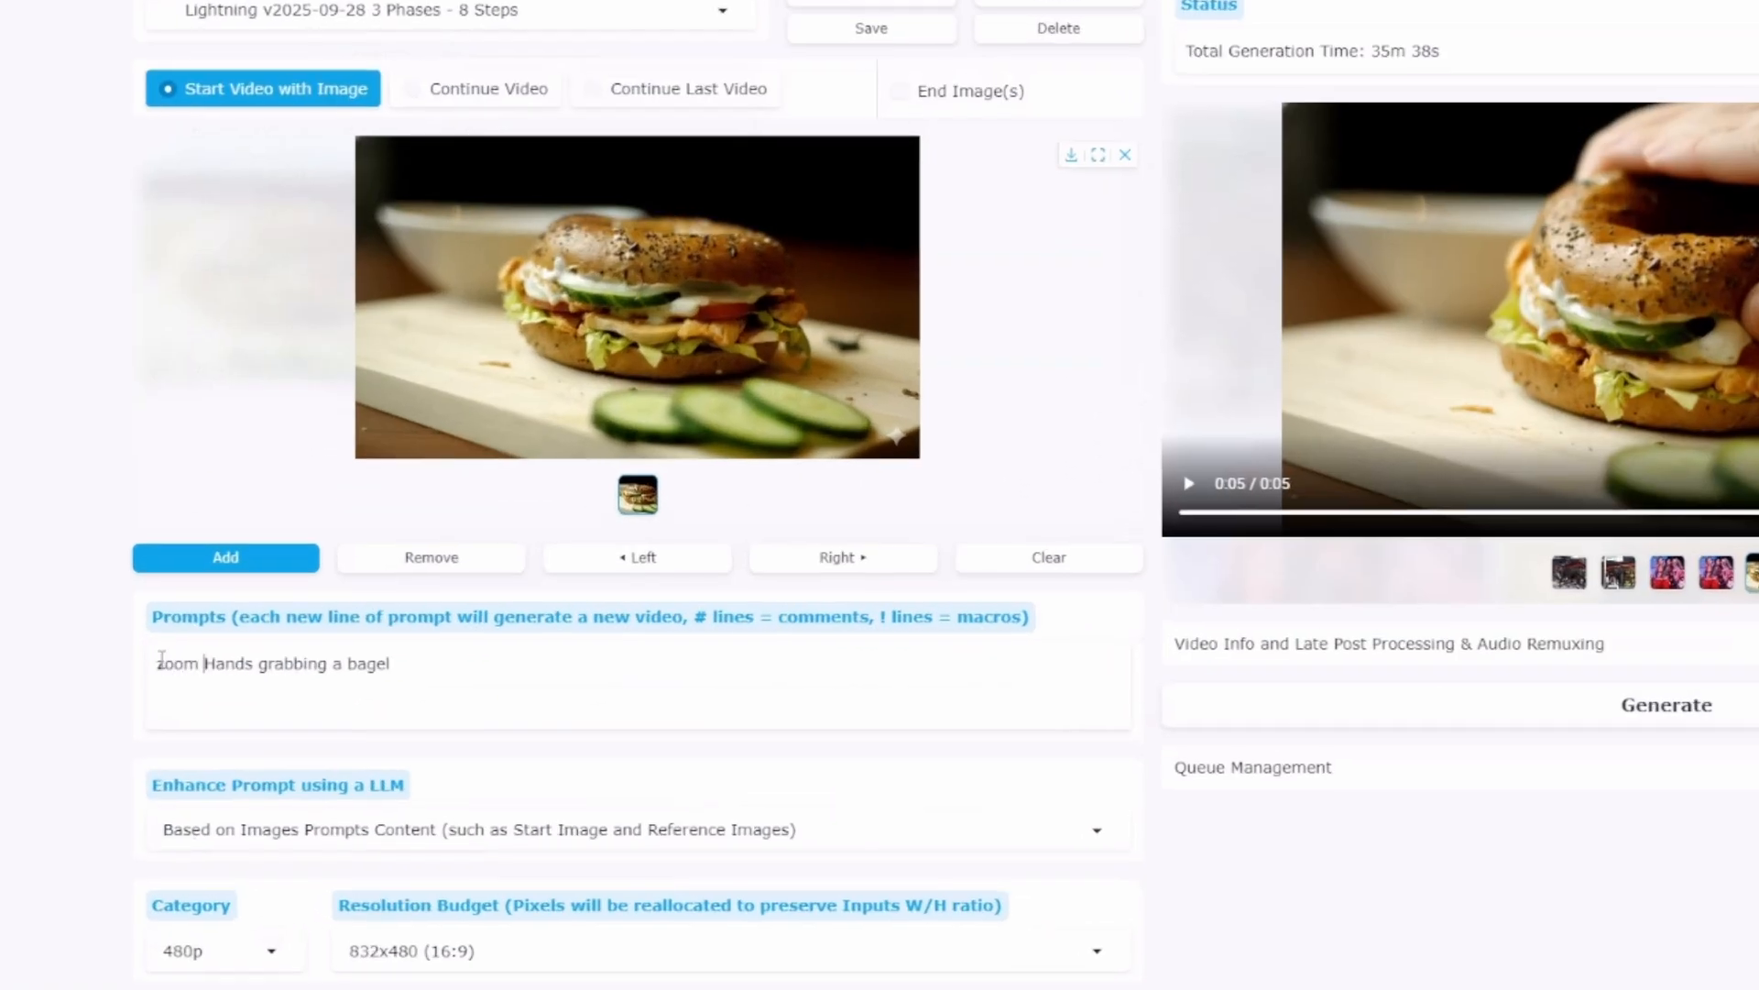
pyautogui.press('BackSpace')
pyautogui.write(',')
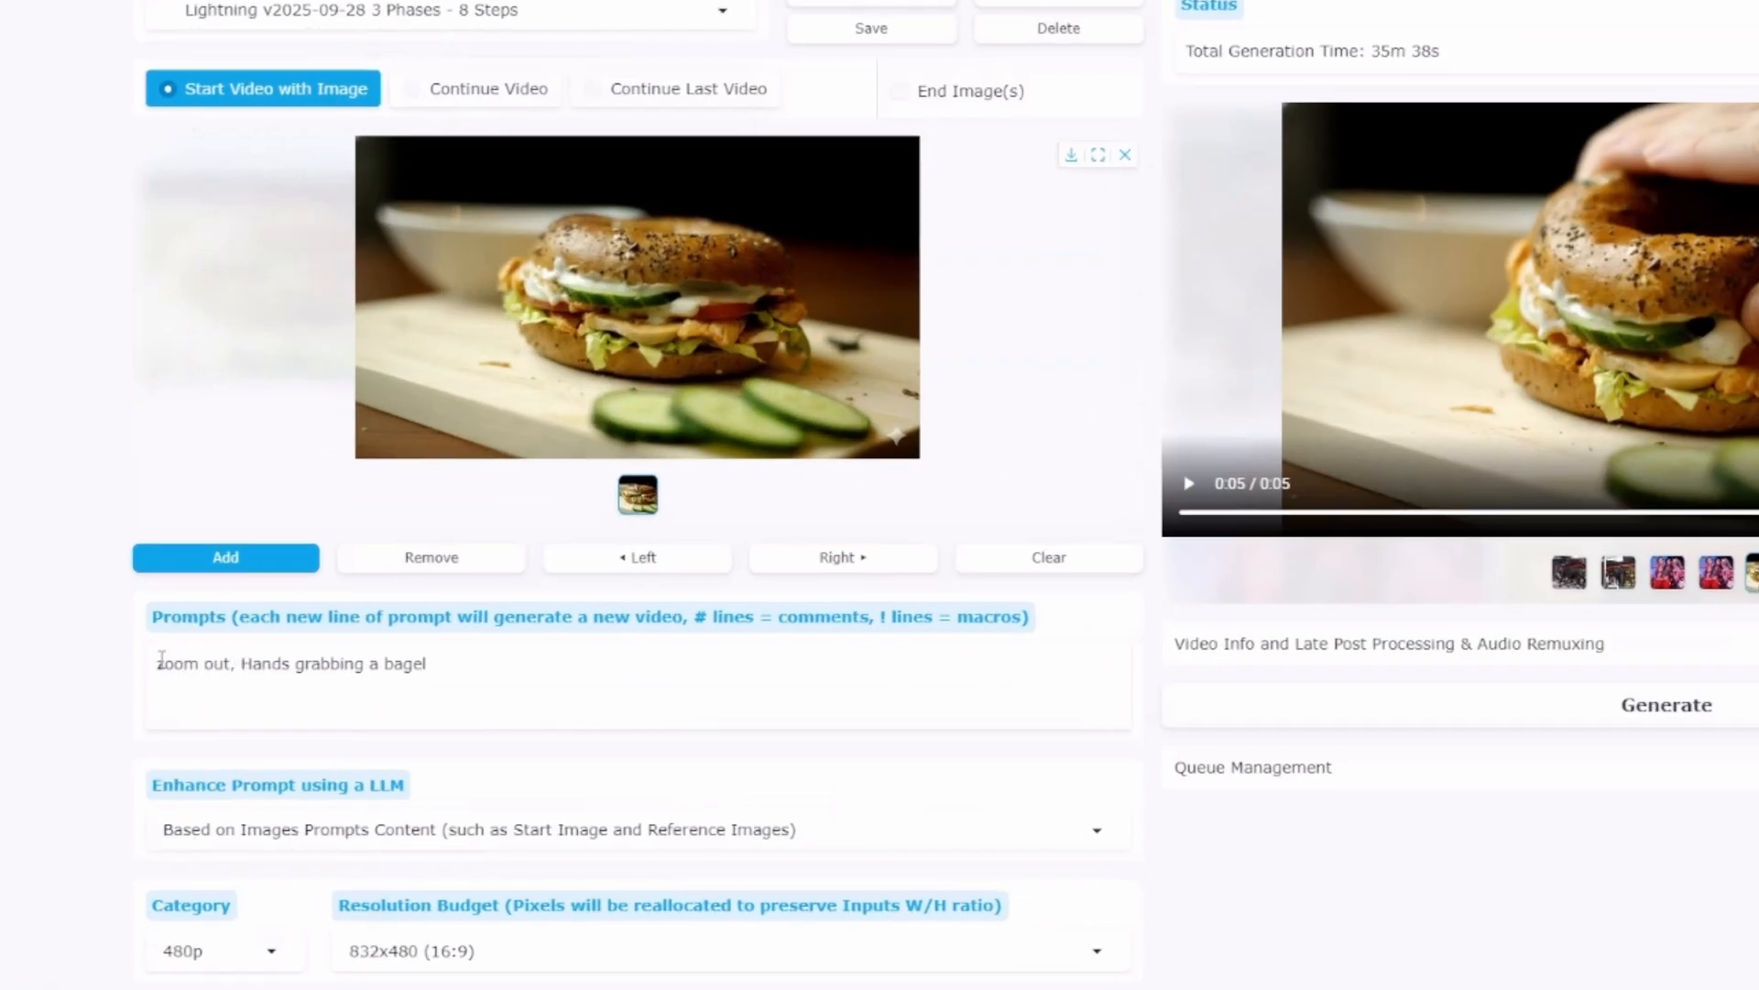
pyautogui.press('Delete')
pyautogui.write('a h')
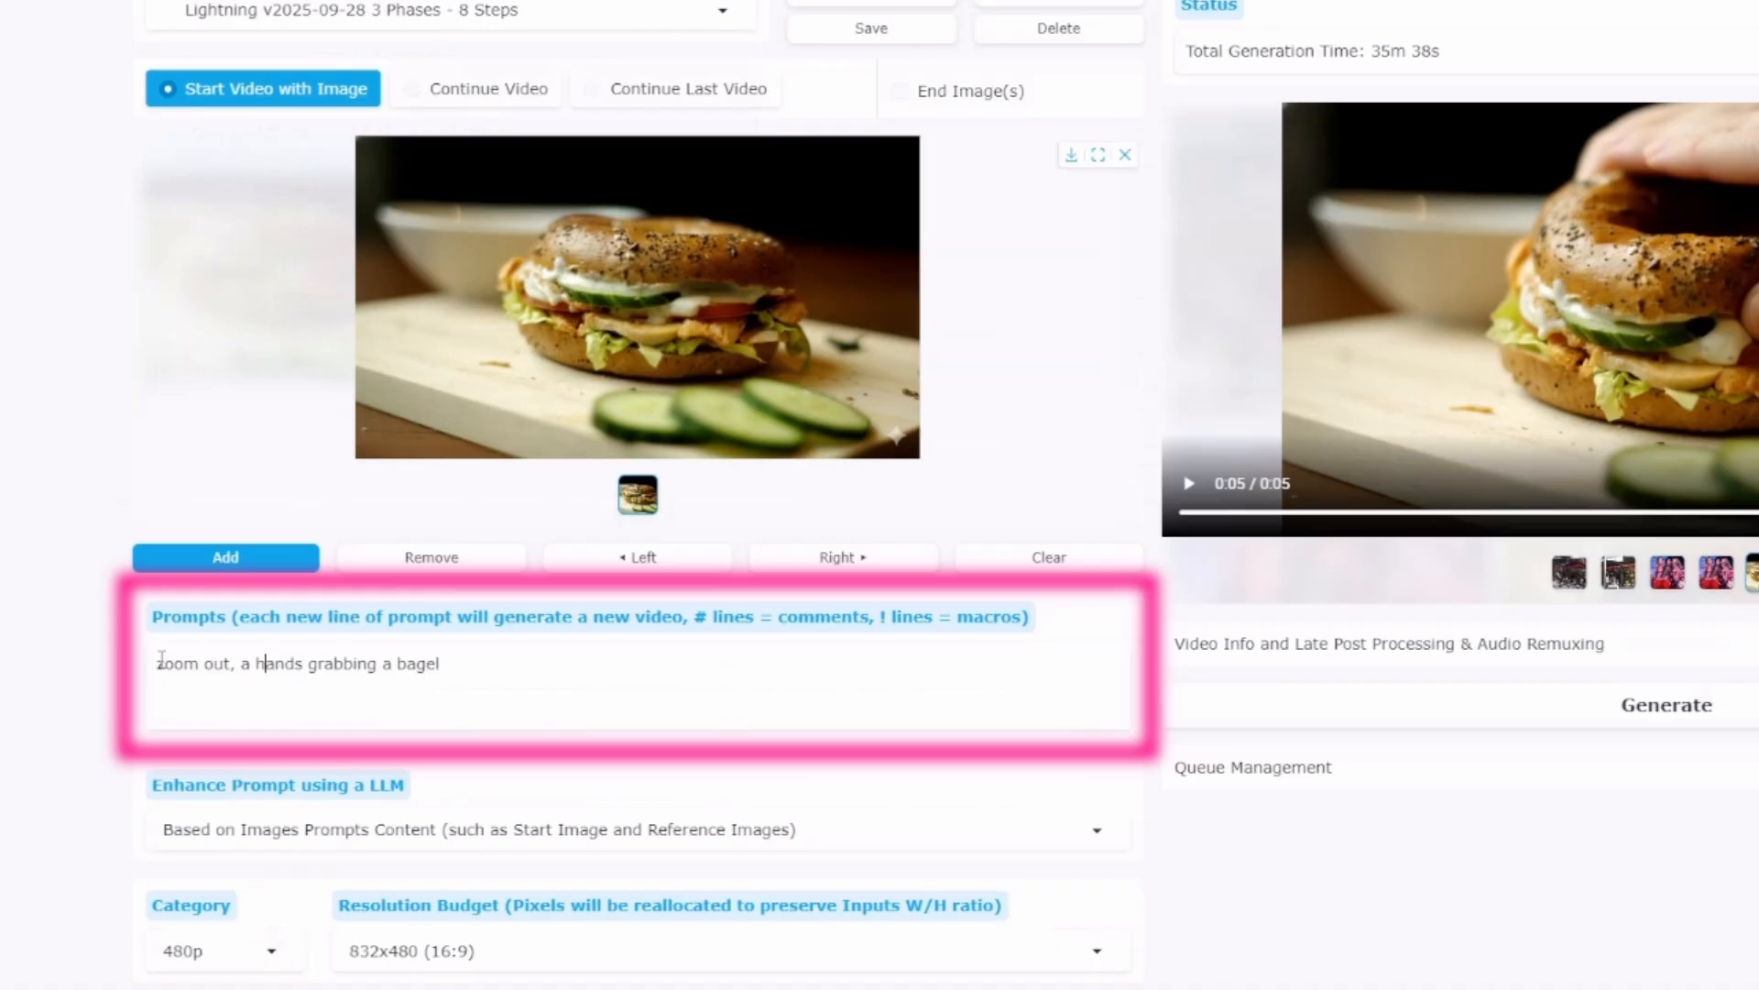
pyautogui.press('Right')
pyautogui.press('Right')
pyautogui.press('Delete')
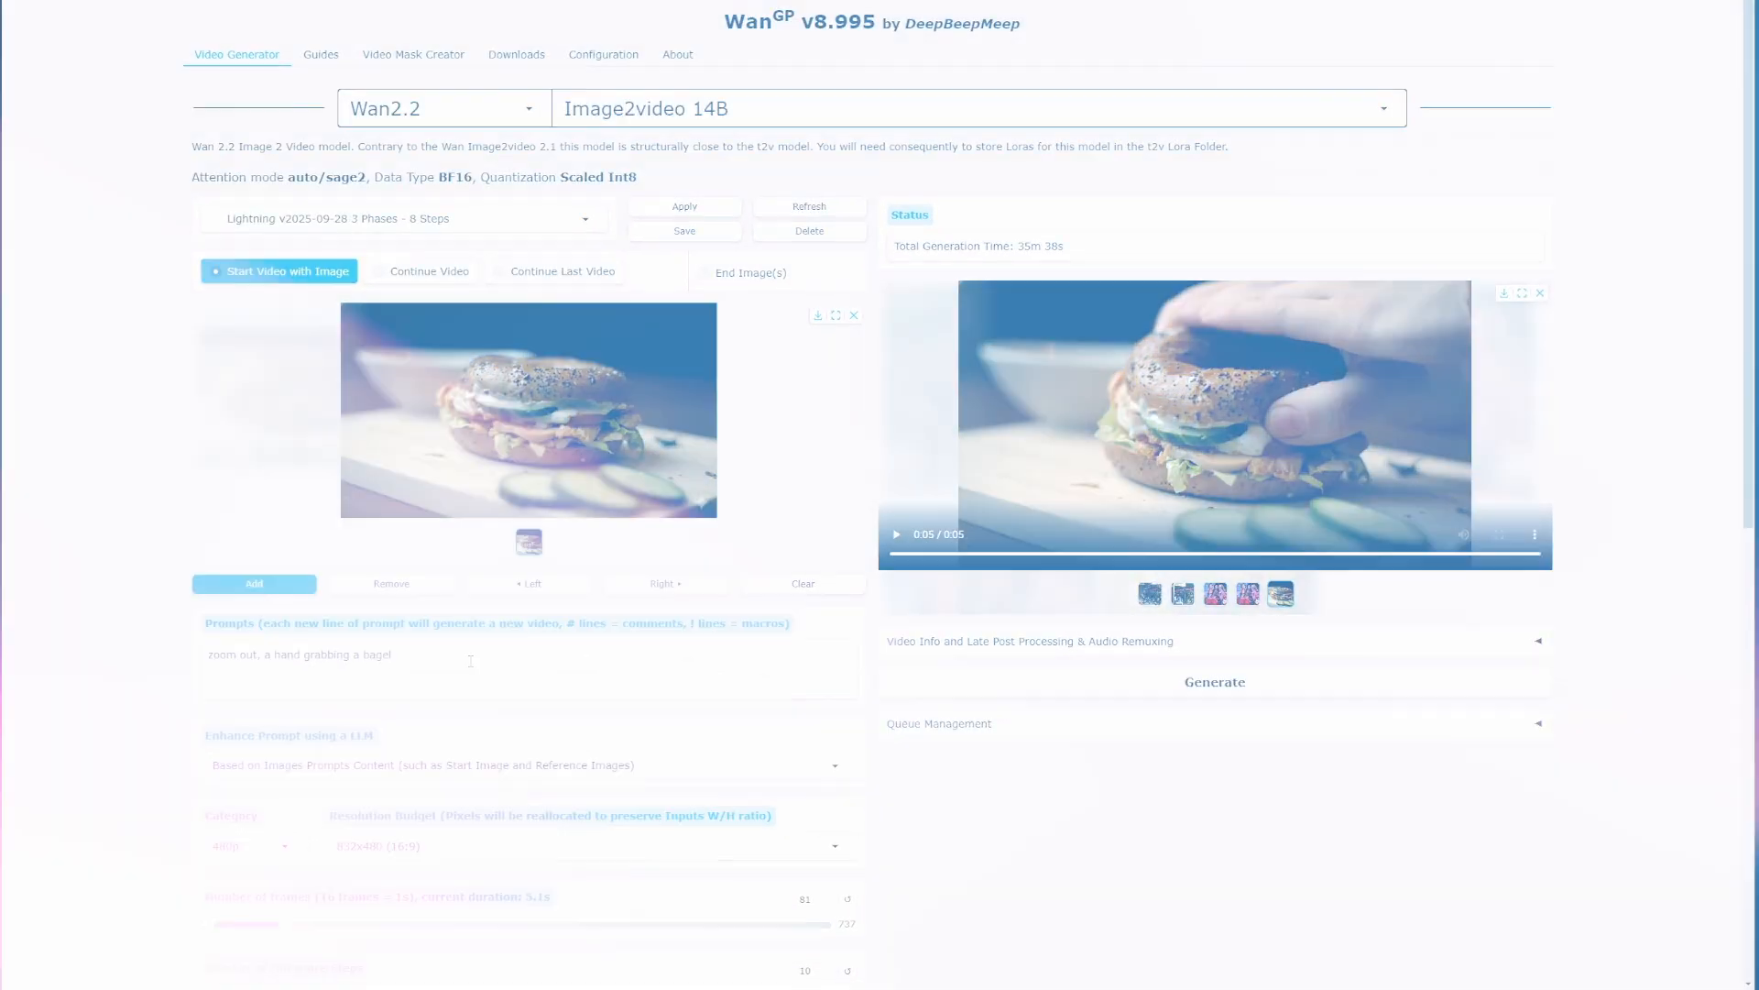
pyautogui.click(896, 534)
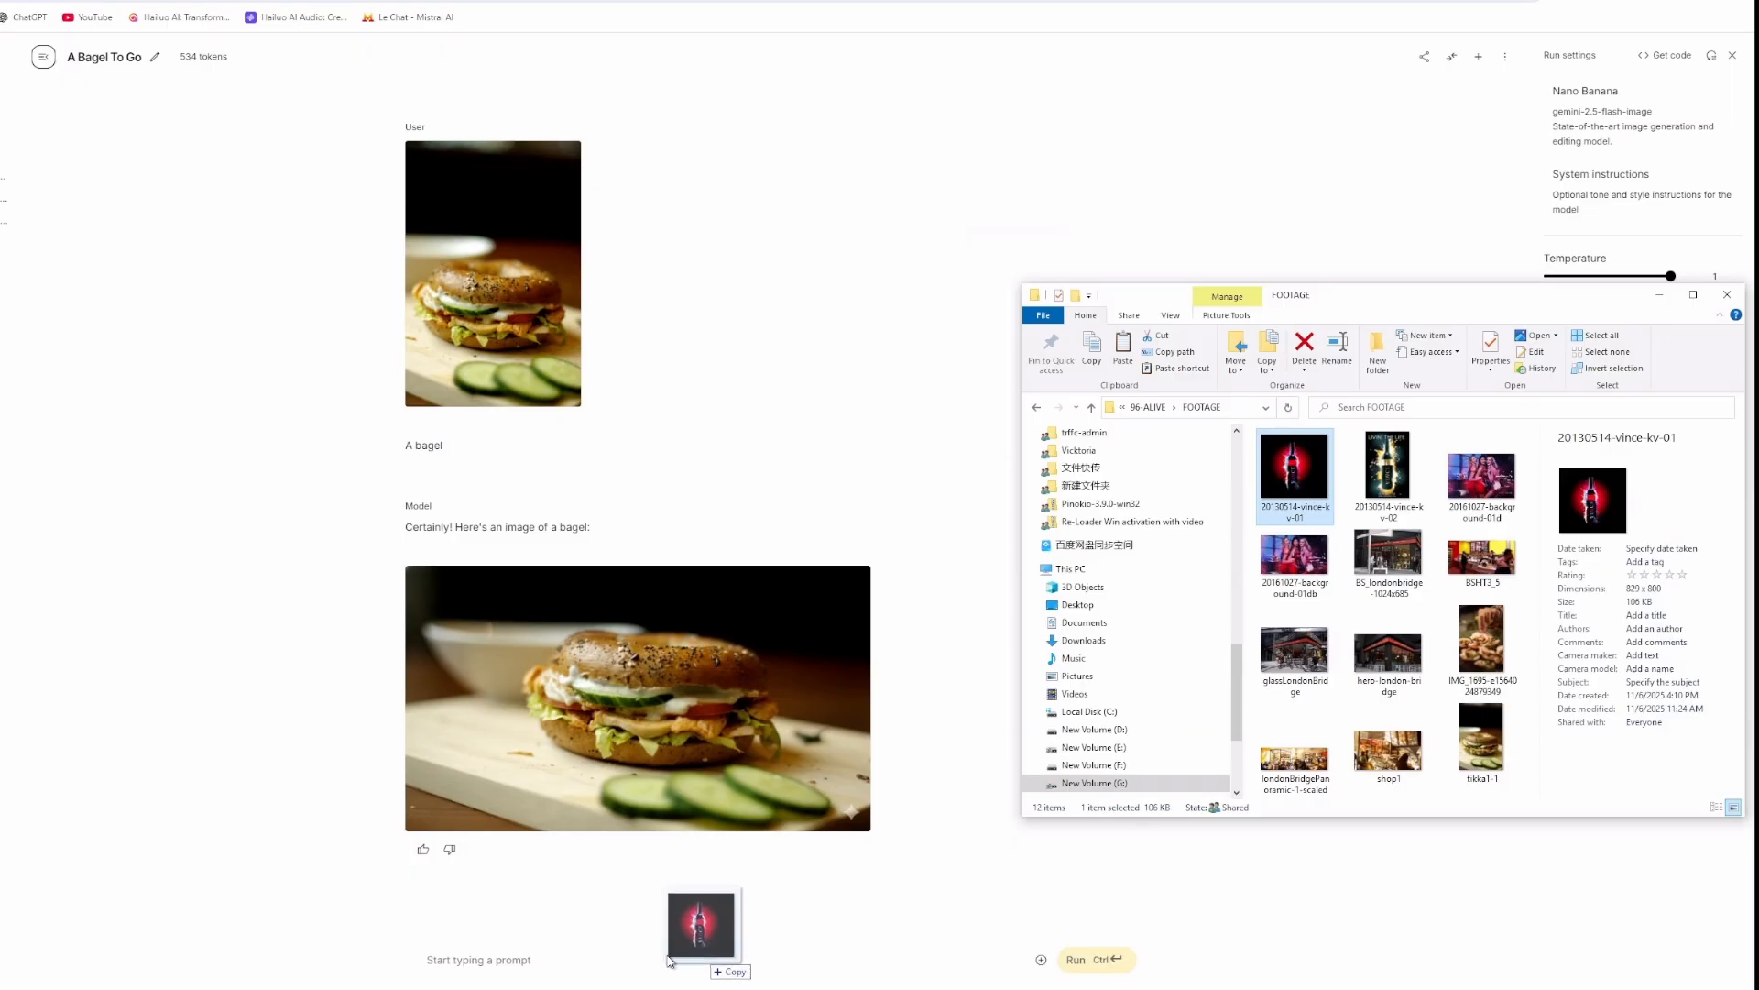
# - In Google AI Studio, attach the 20130514-vince-kv-01 image, run the prompt "Bottle" with it and open the generated image
pyautogui.moveTo(727, 954); pyautogui.dragTo(610, 956)
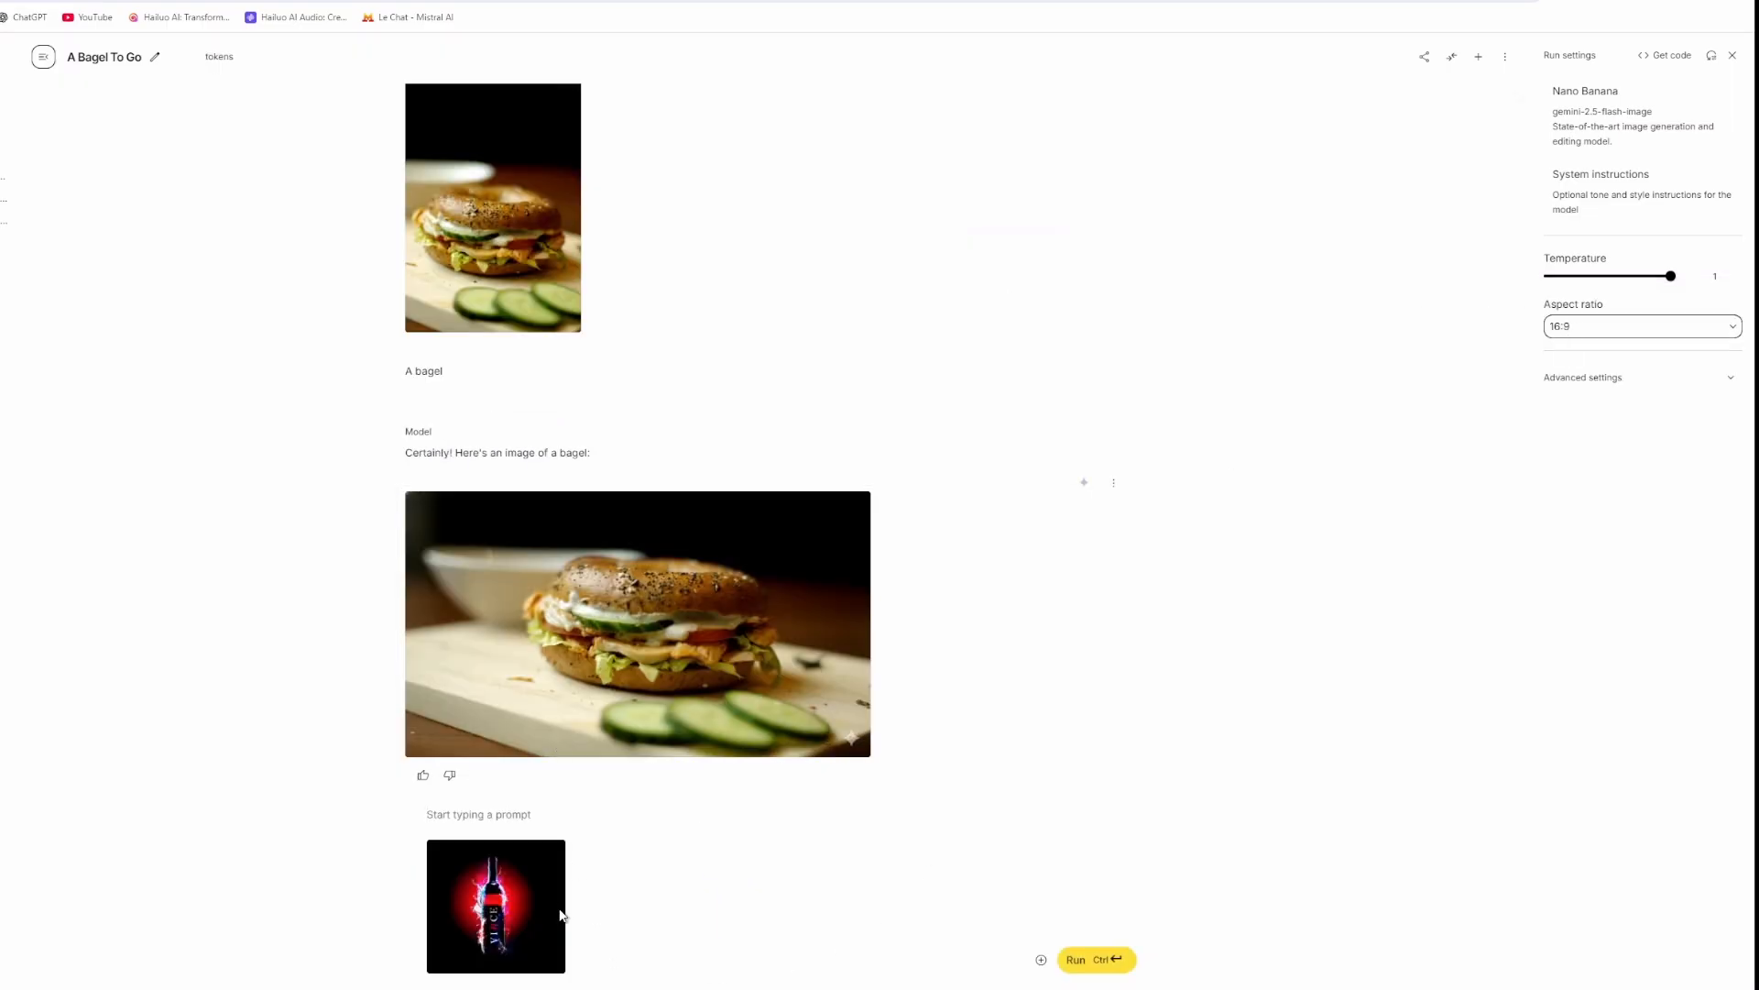
pyautogui.click(505, 912)
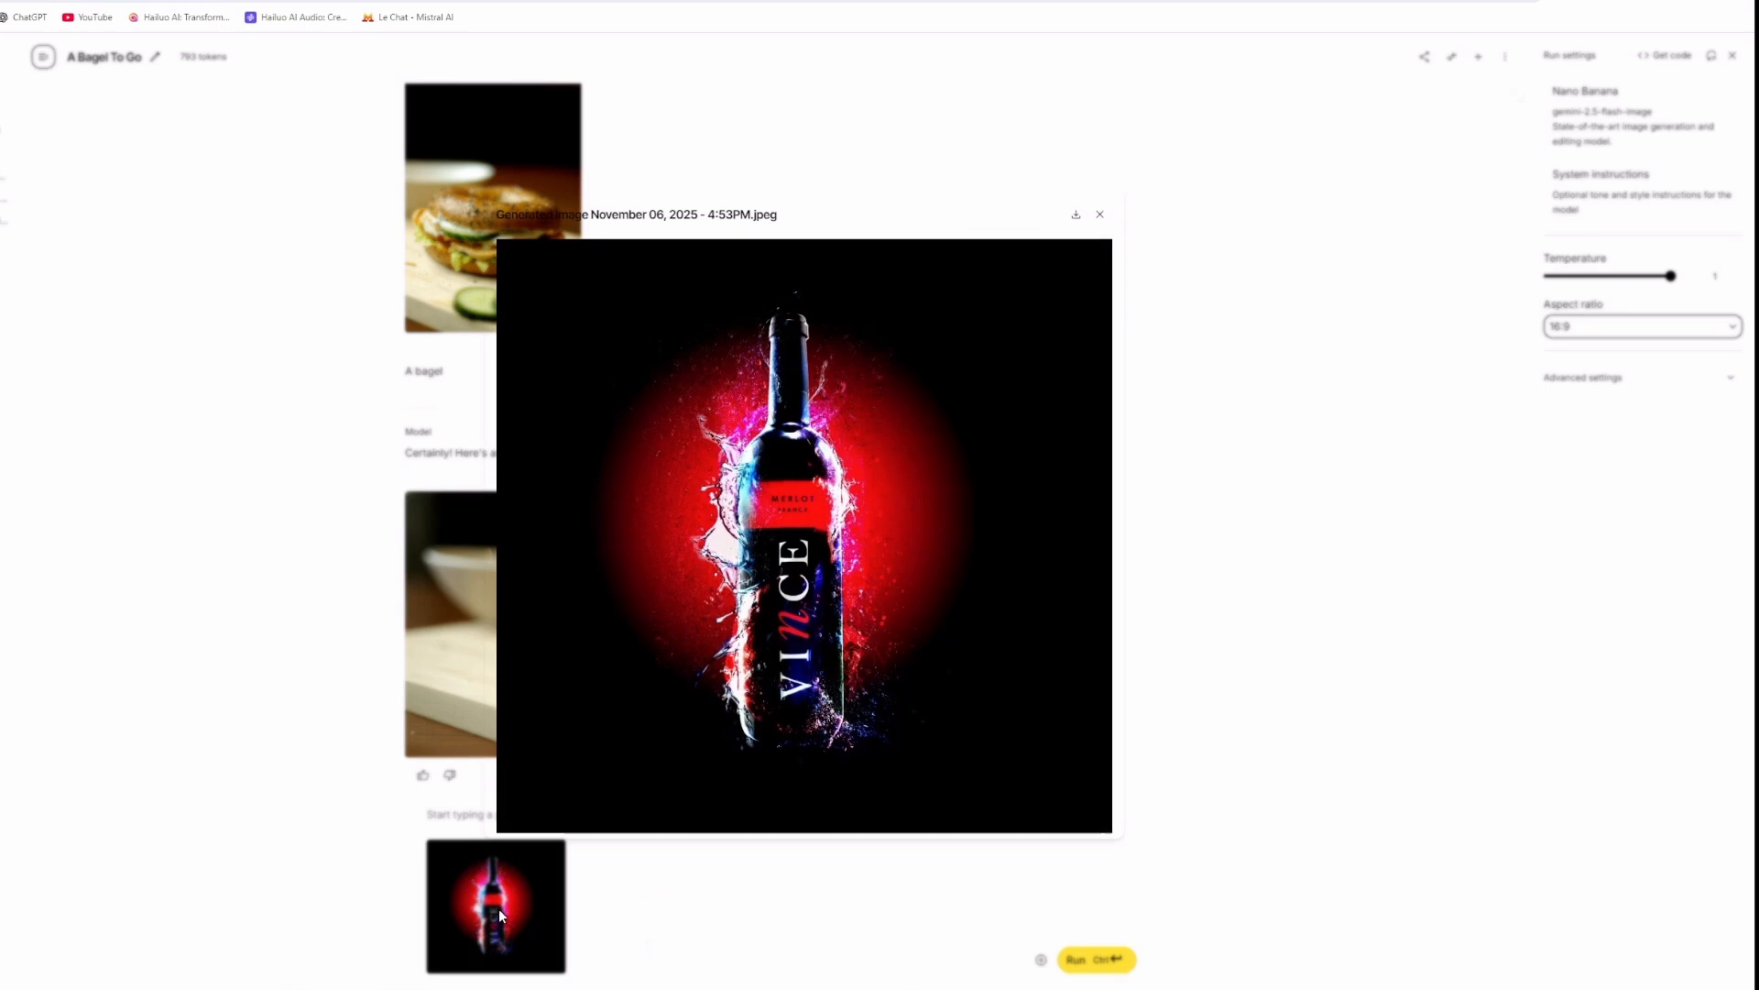
pyautogui.click(1100, 215)
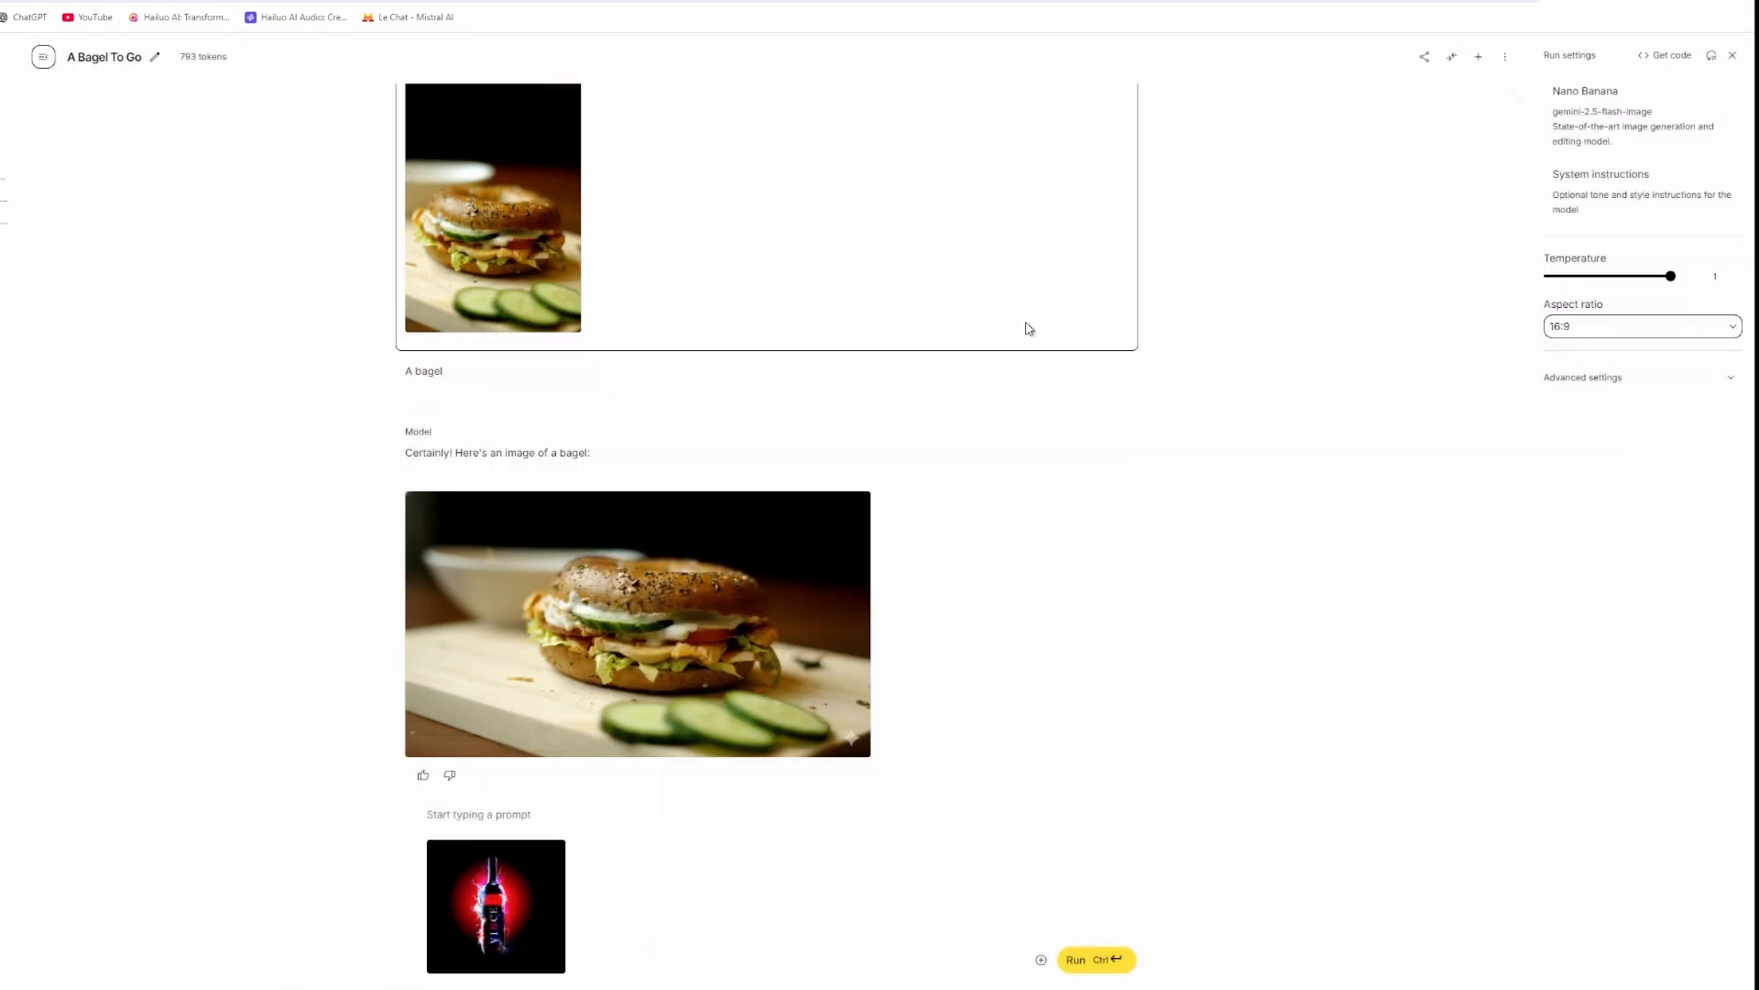
pyautogui.write('Bottle')
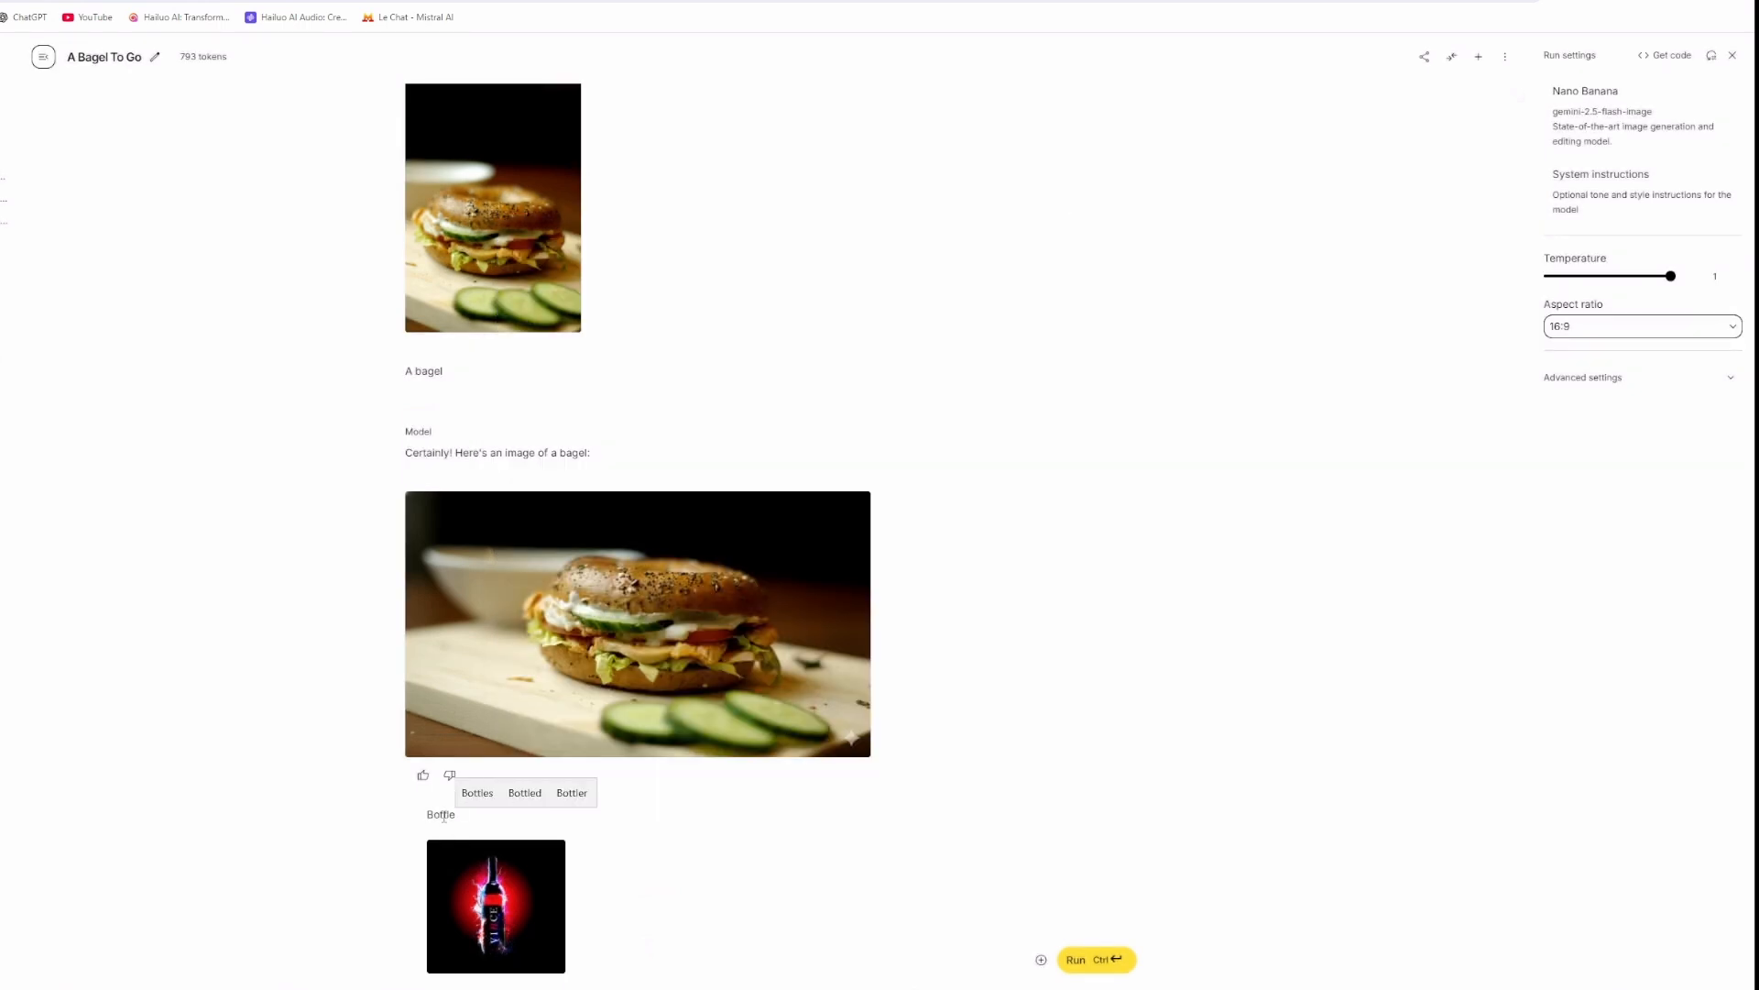
pyautogui.hotkey('ctrl', 'Return')
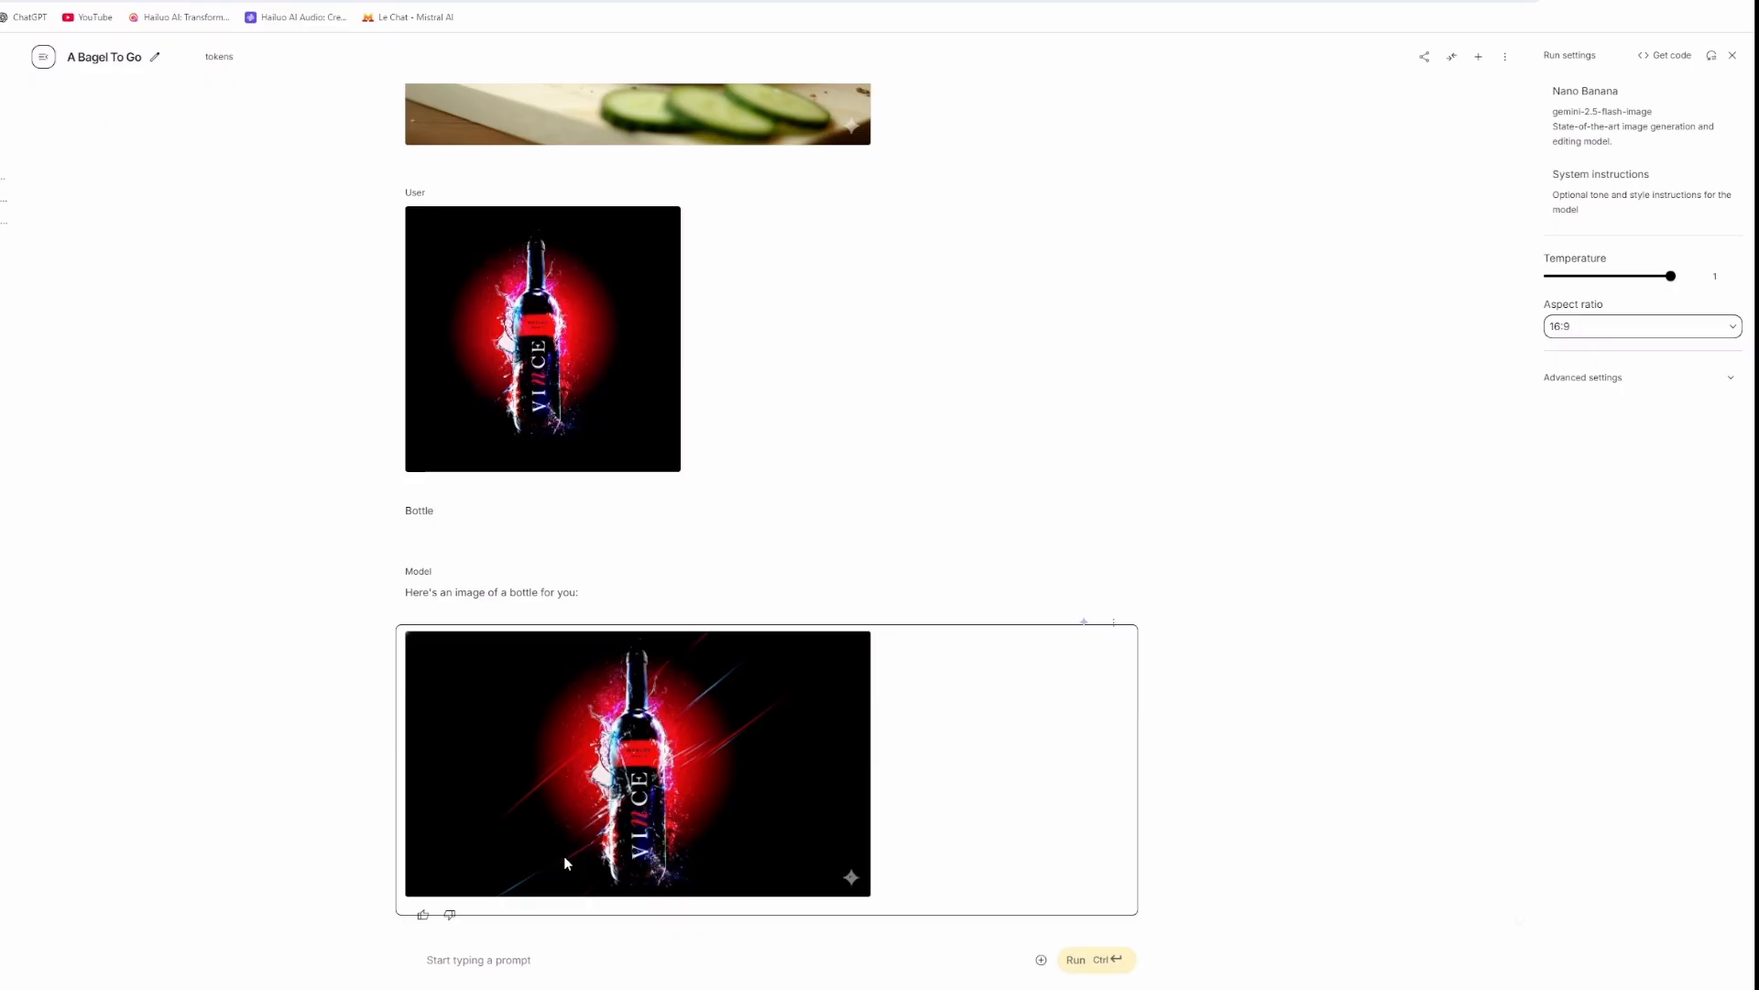
pyautogui.click(647, 733)
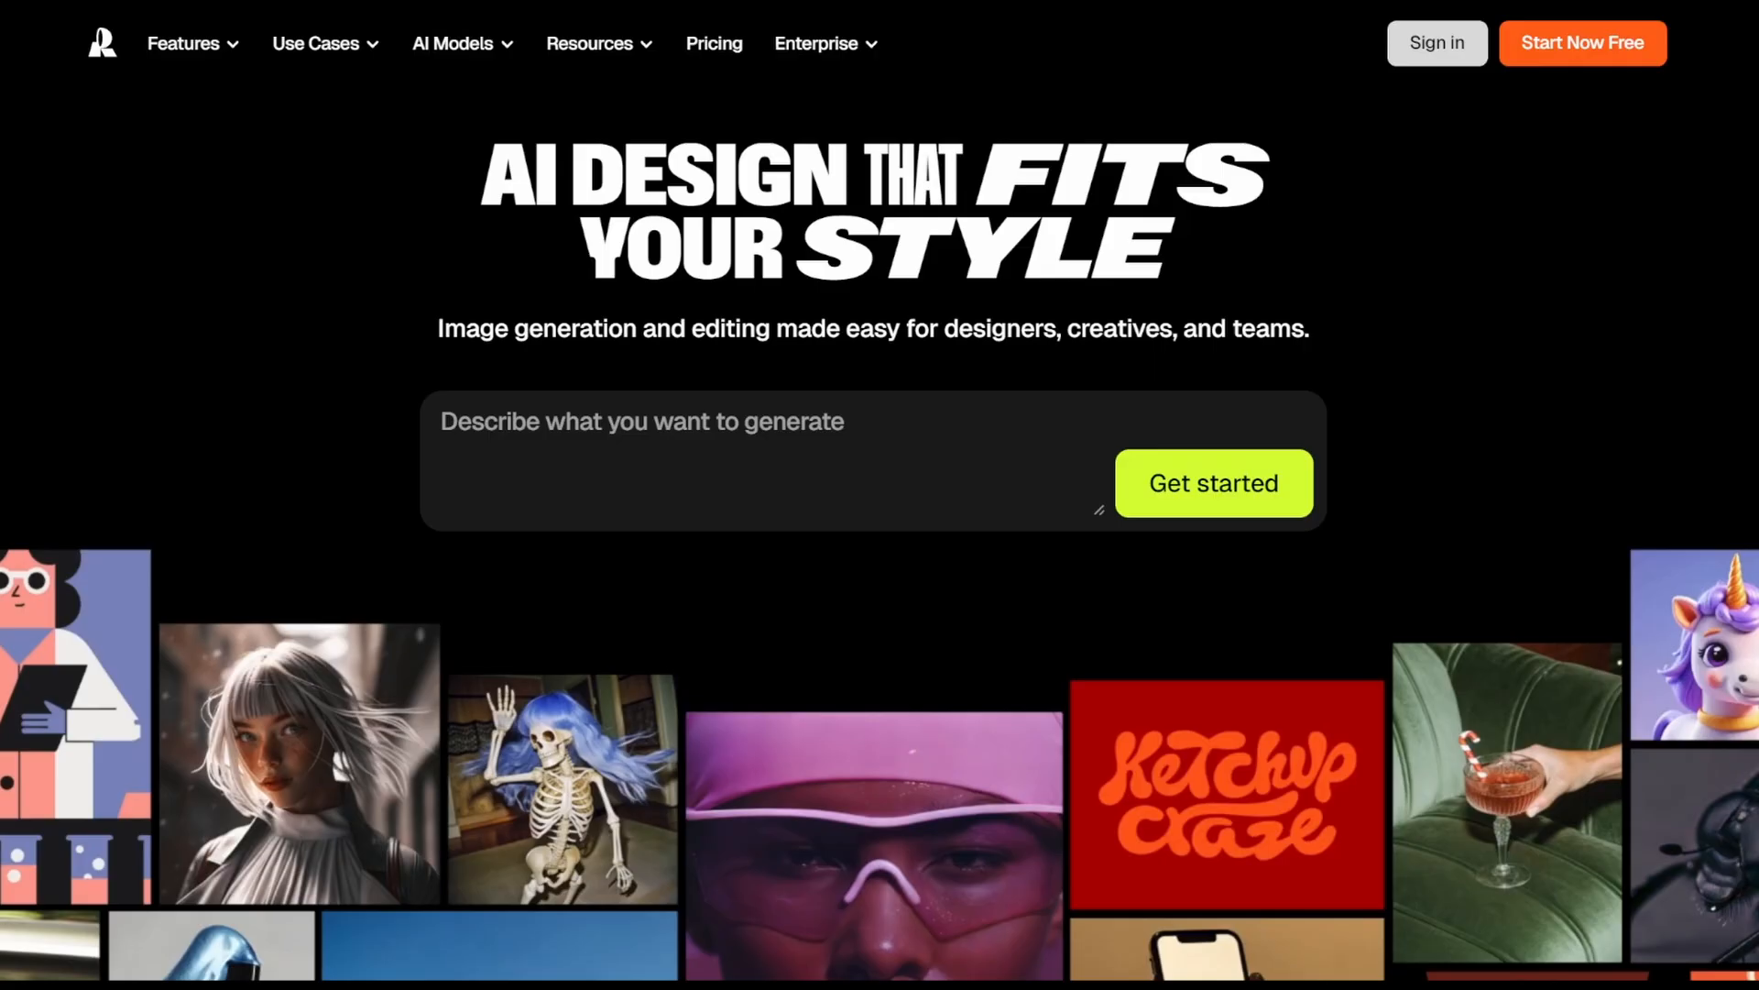
# - On the Recraft website, examine the home page sections on AI design tools, the model, workflows and custom styles
pyautogui.scroll(-5, 879, 527)
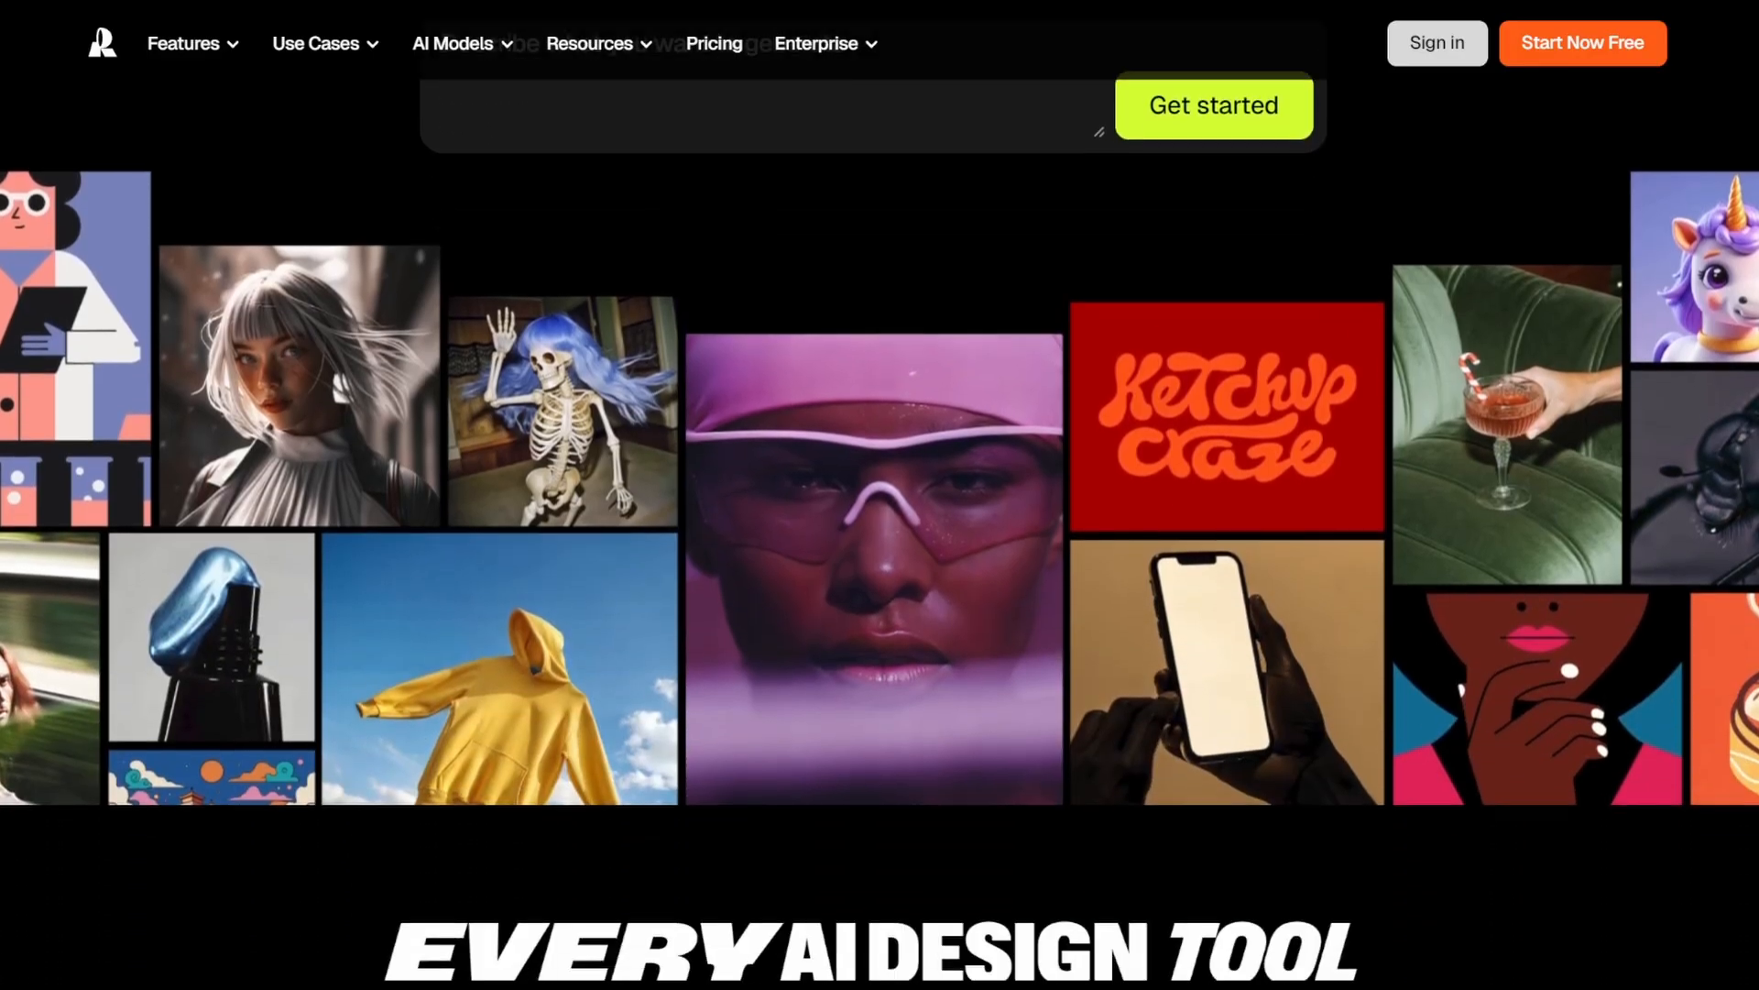
pyautogui.scroll(-3, 1063, 339)
pyautogui.scroll(-3, 1041, 339)
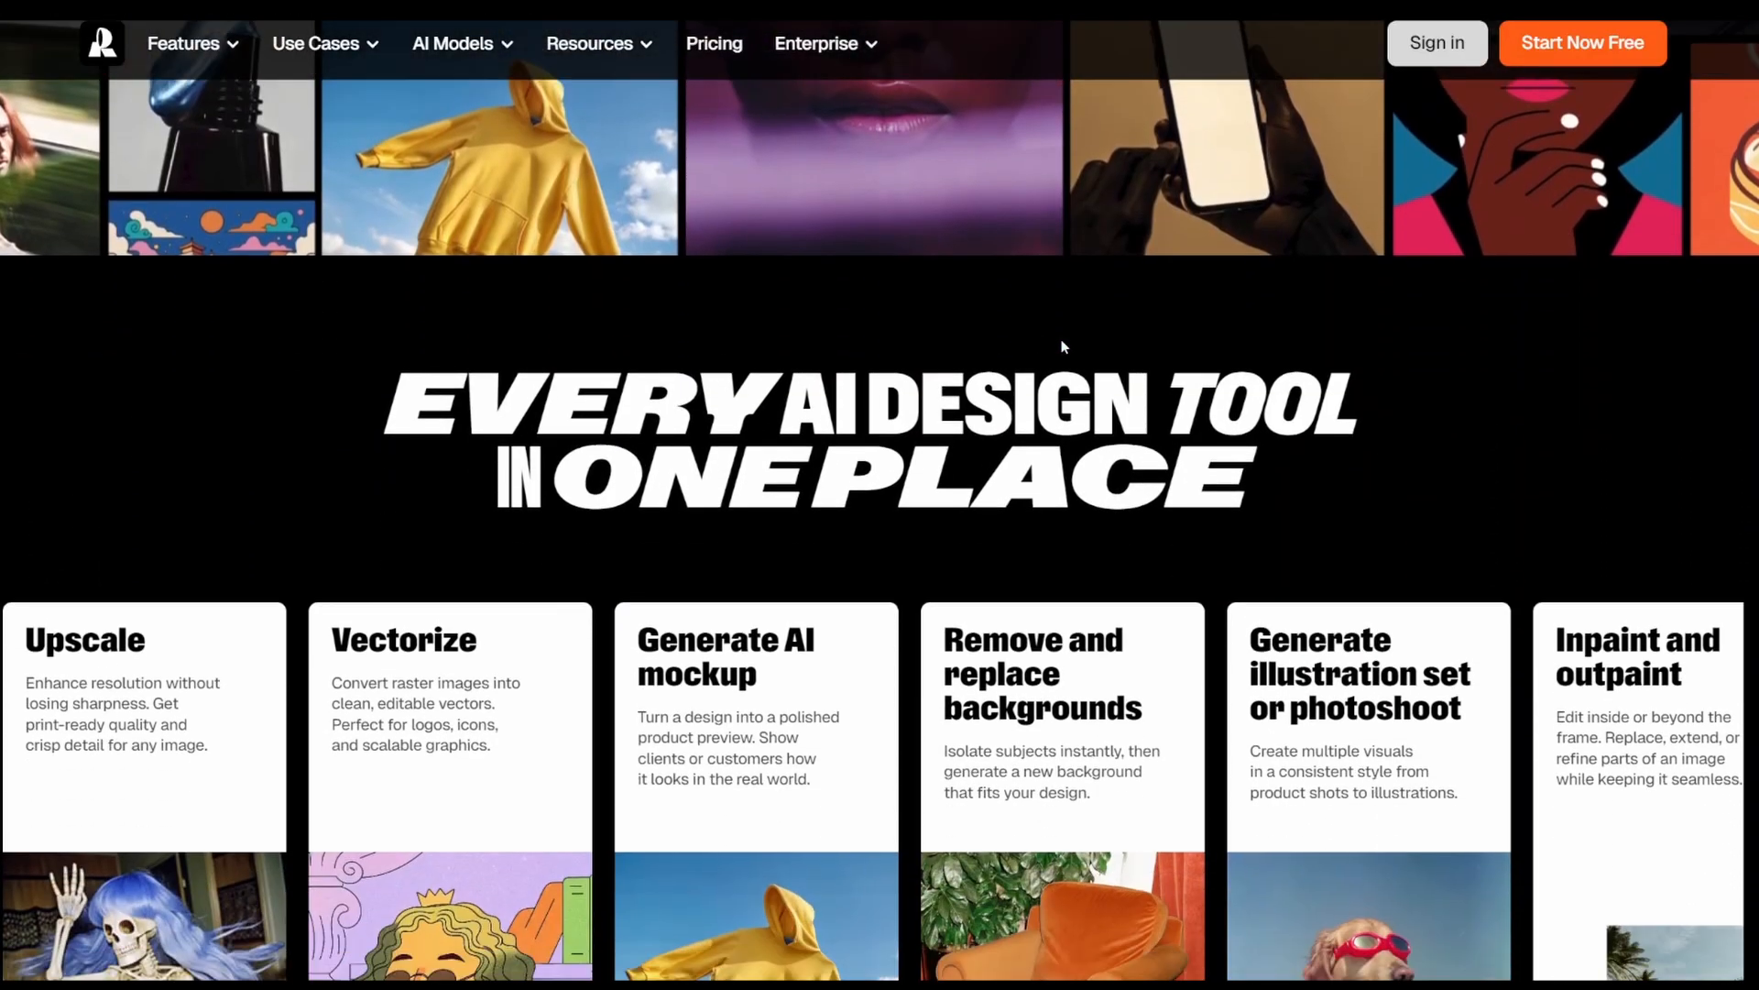
pyautogui.scroll(-3, 1228, 359)
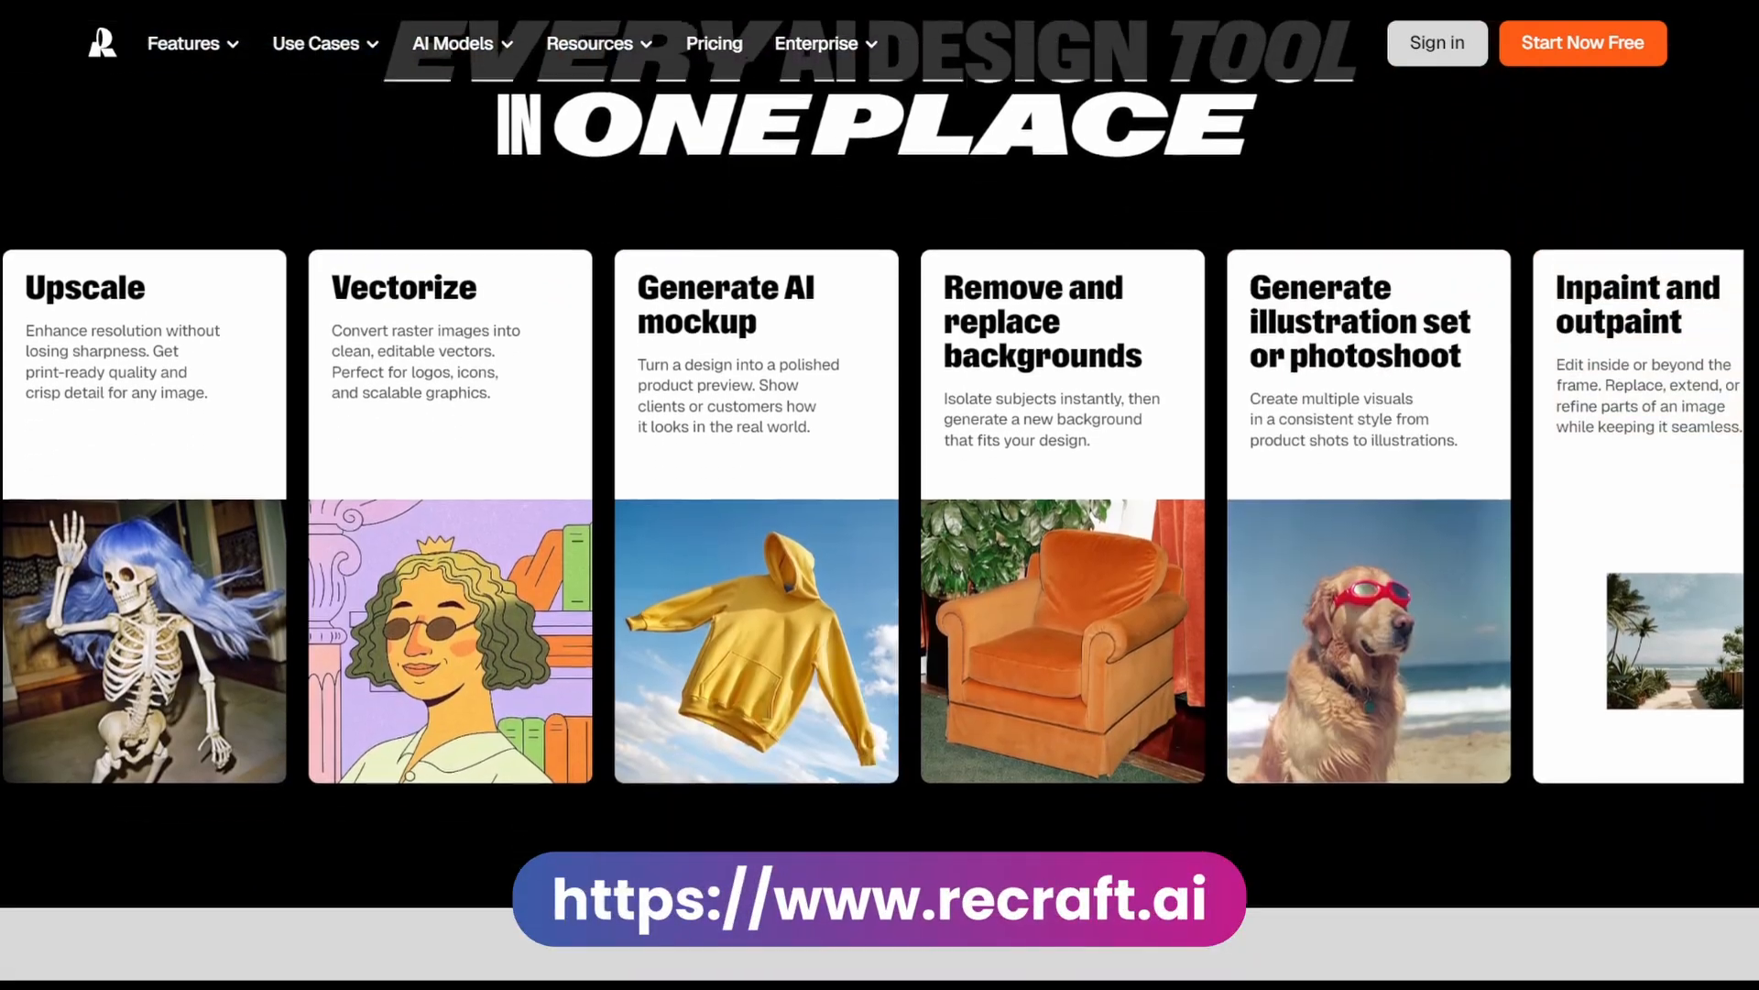
pyautogui.scroll(-2, 137, 482)
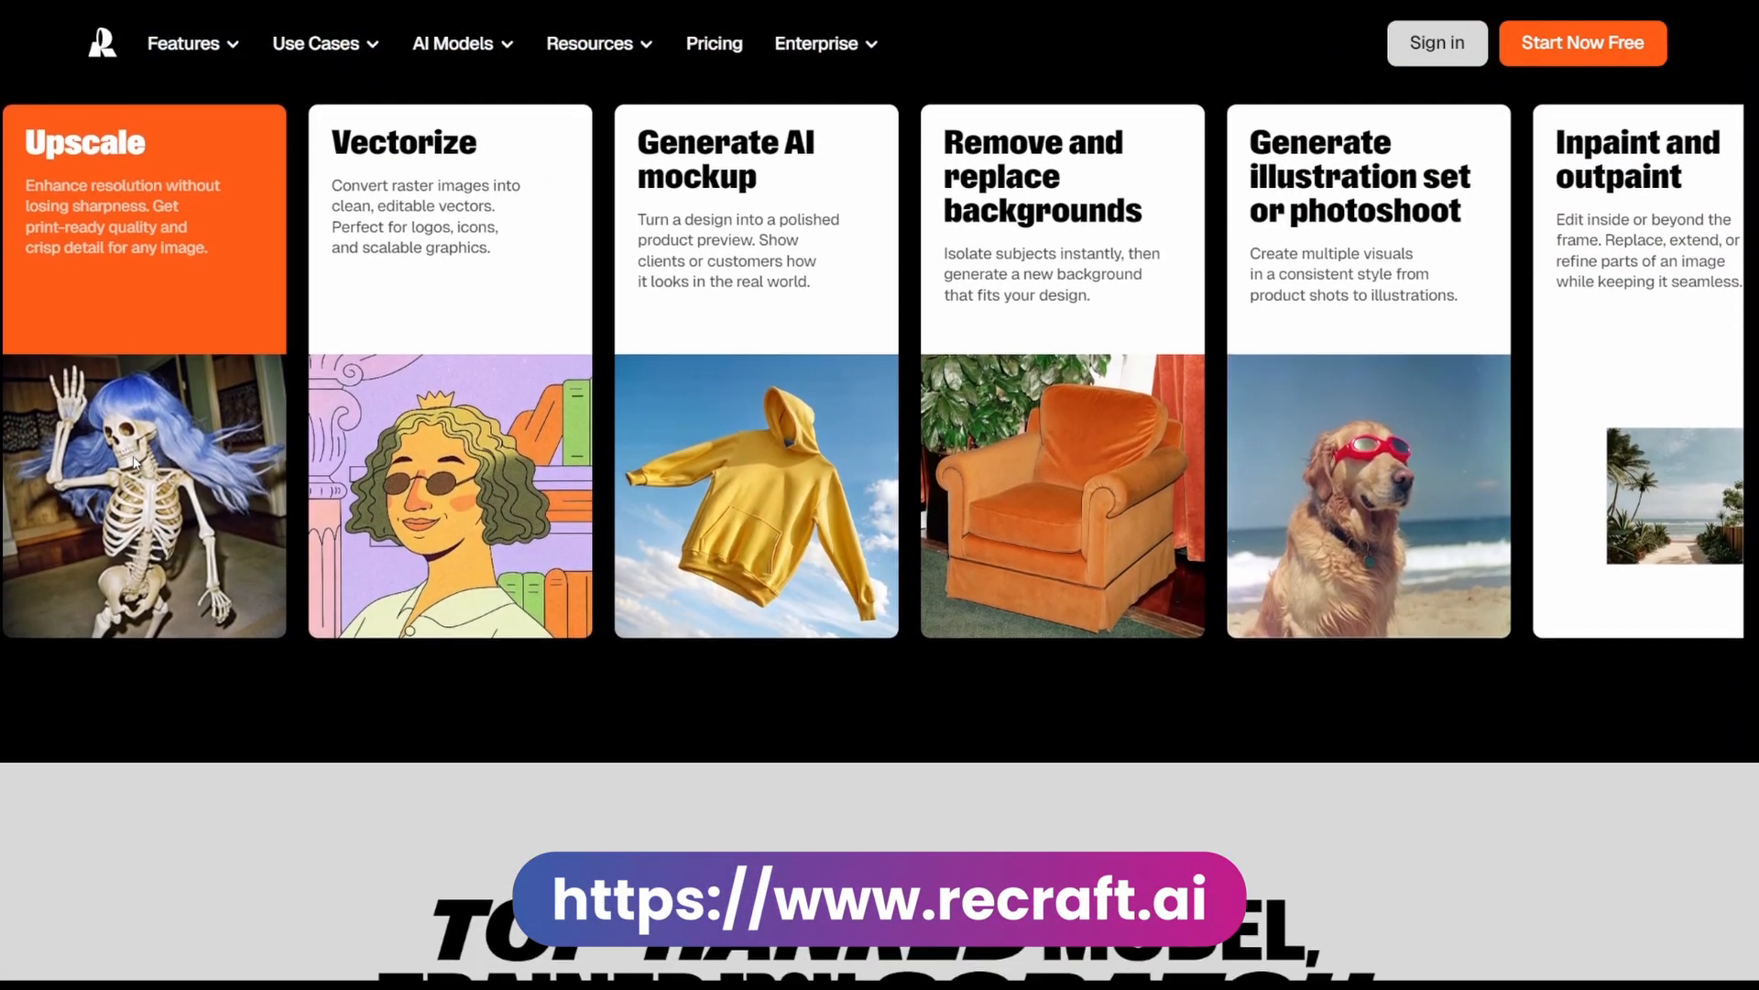
pyautogui.scroll(-6, 335, 458)
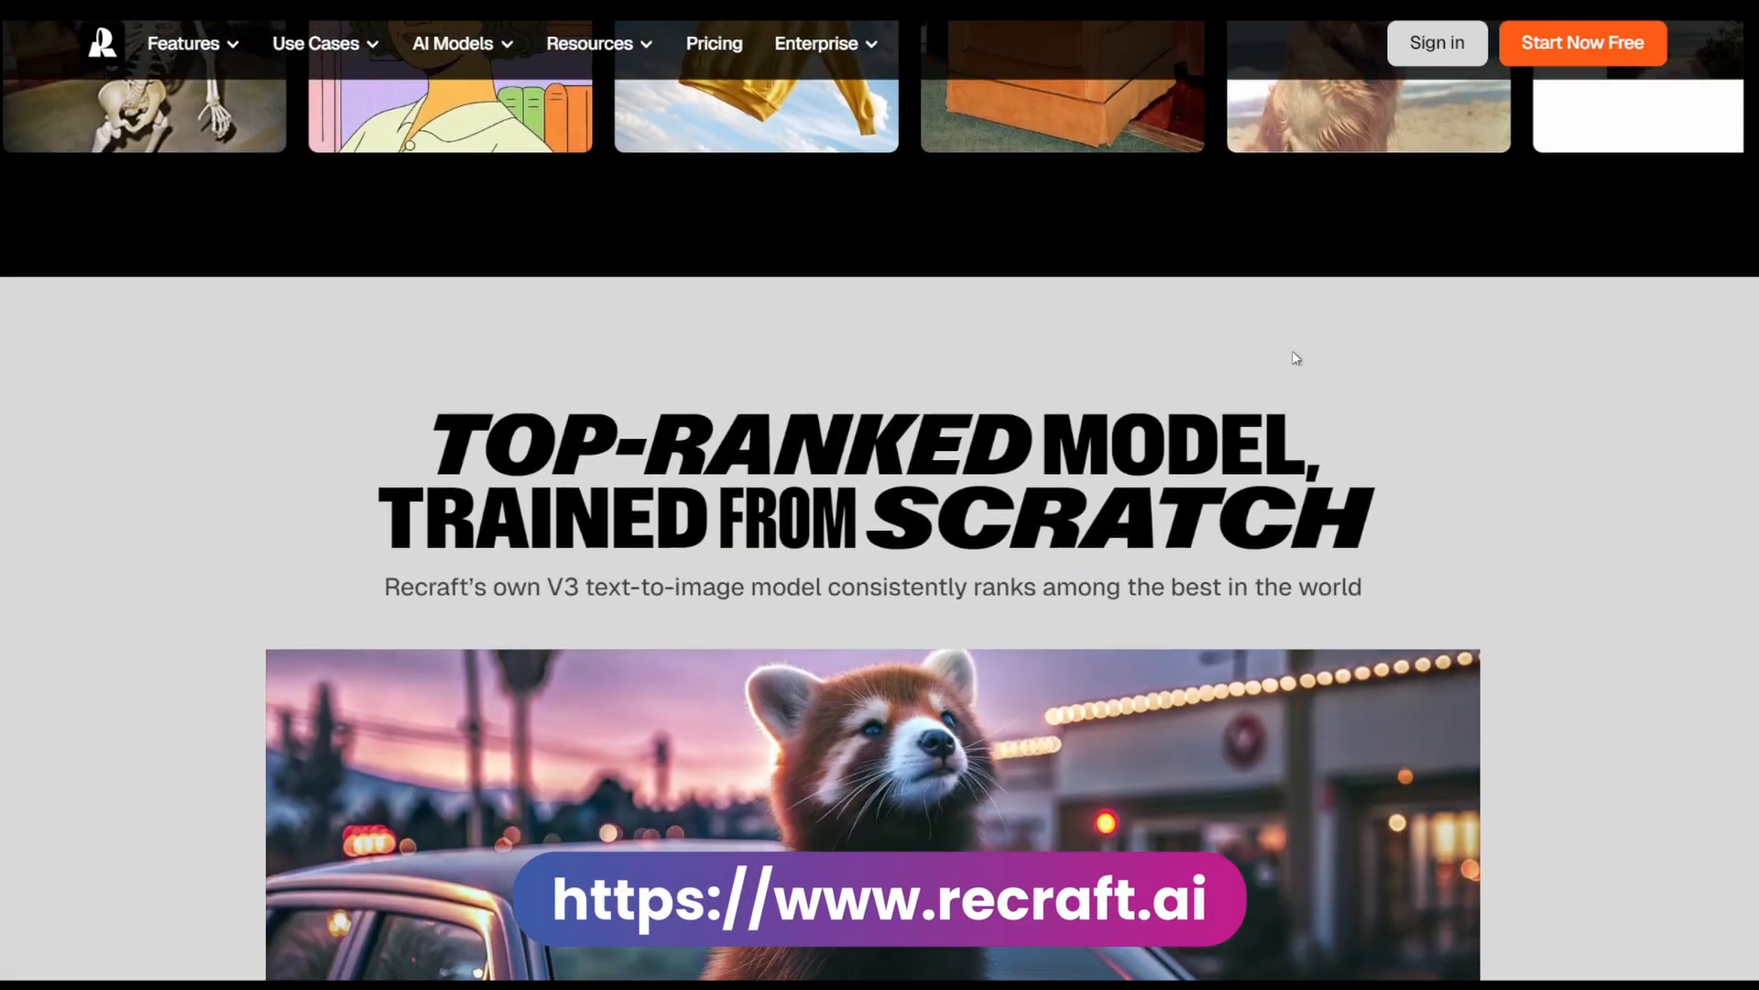
pyautogui.scroll(-6, 1374, 378)
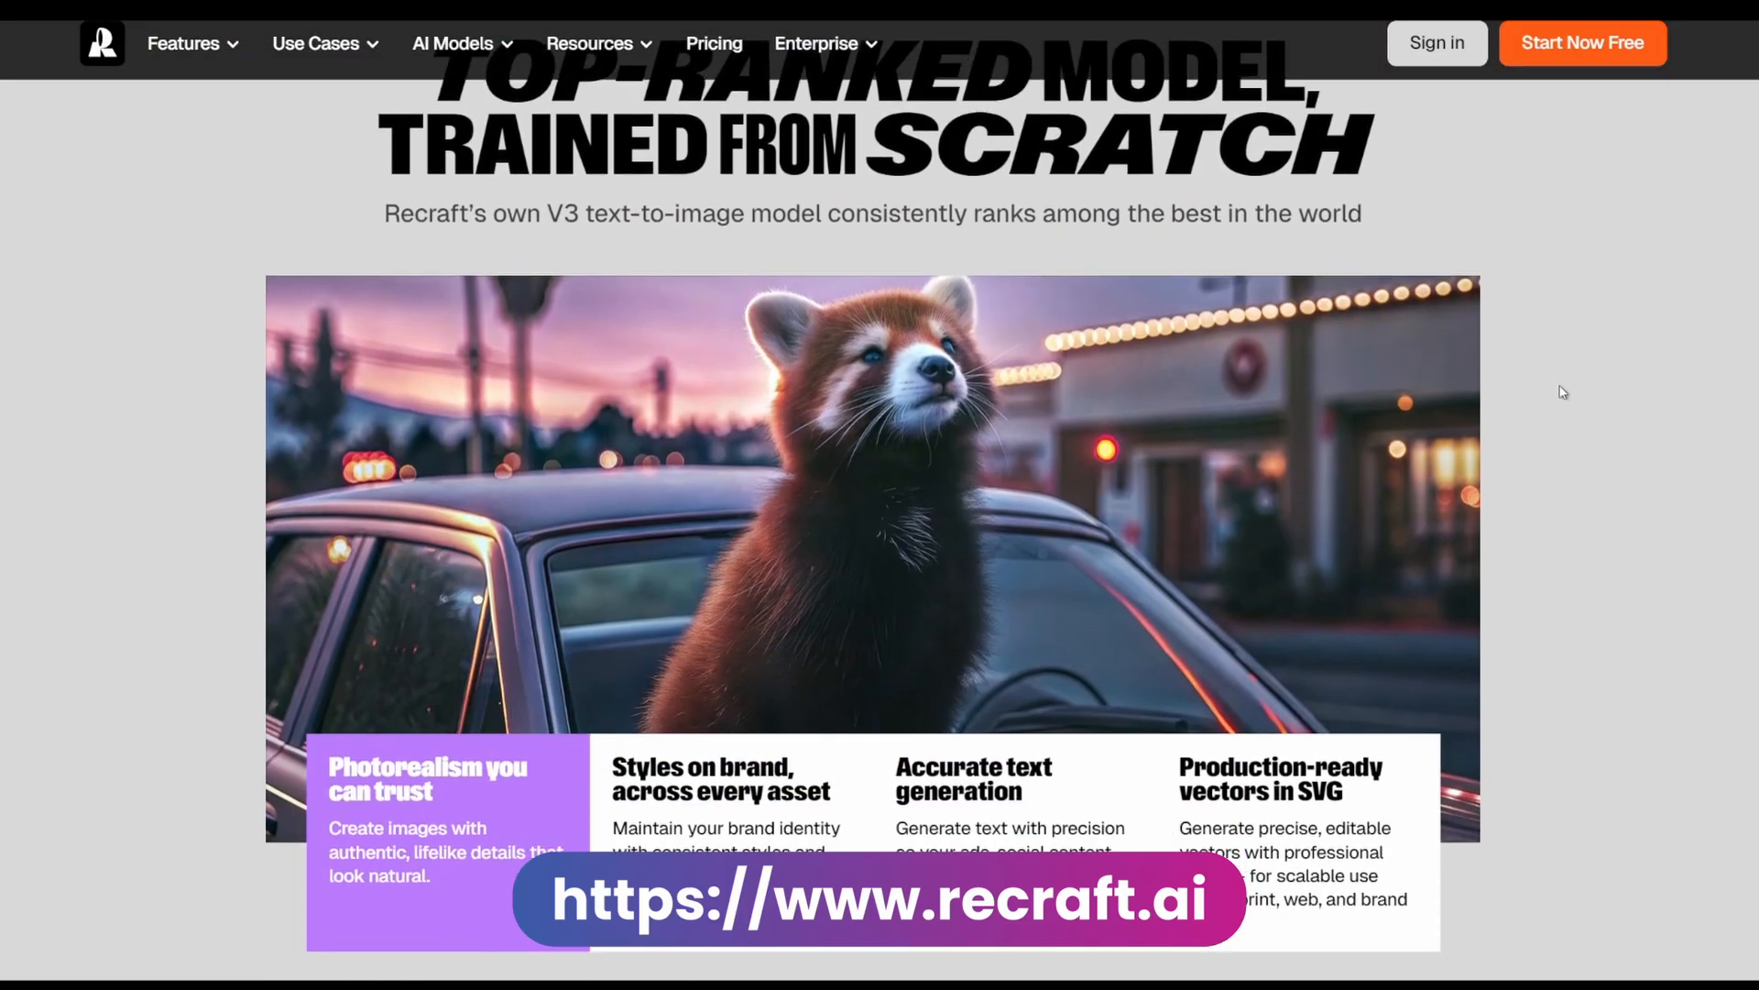
pyautogui.scroll(-4, 1617, 396)
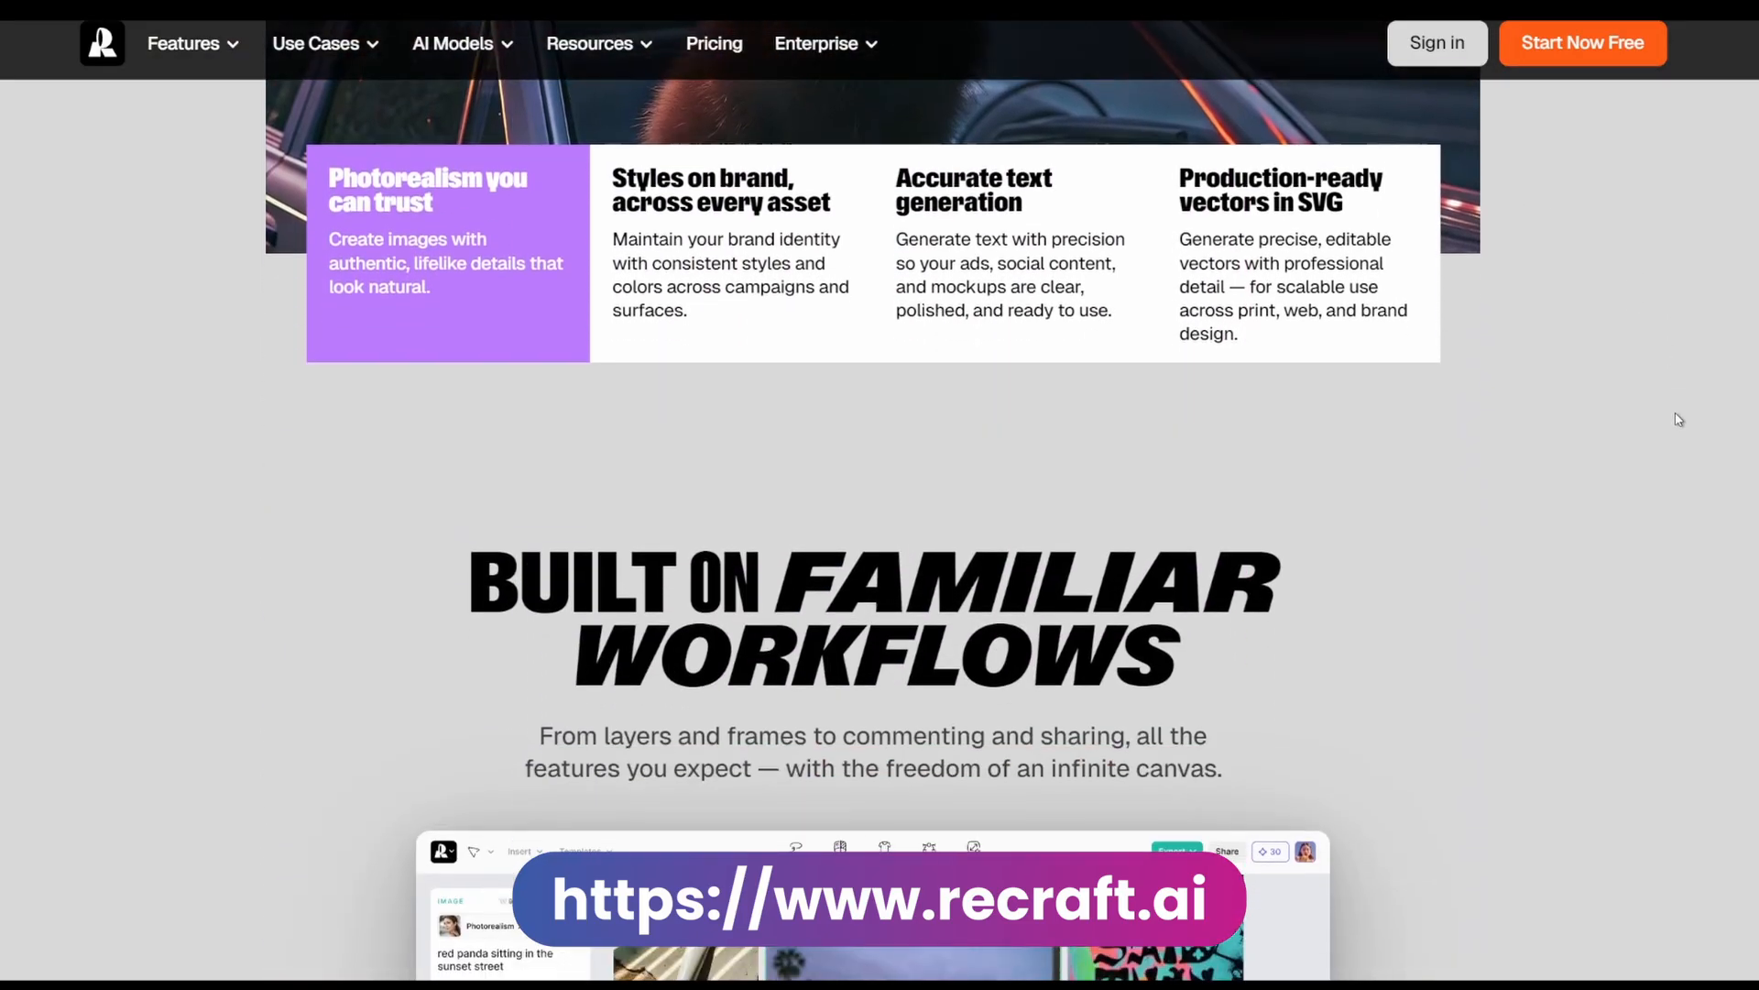
pyautogui.scroll(-5, 1678, 418)
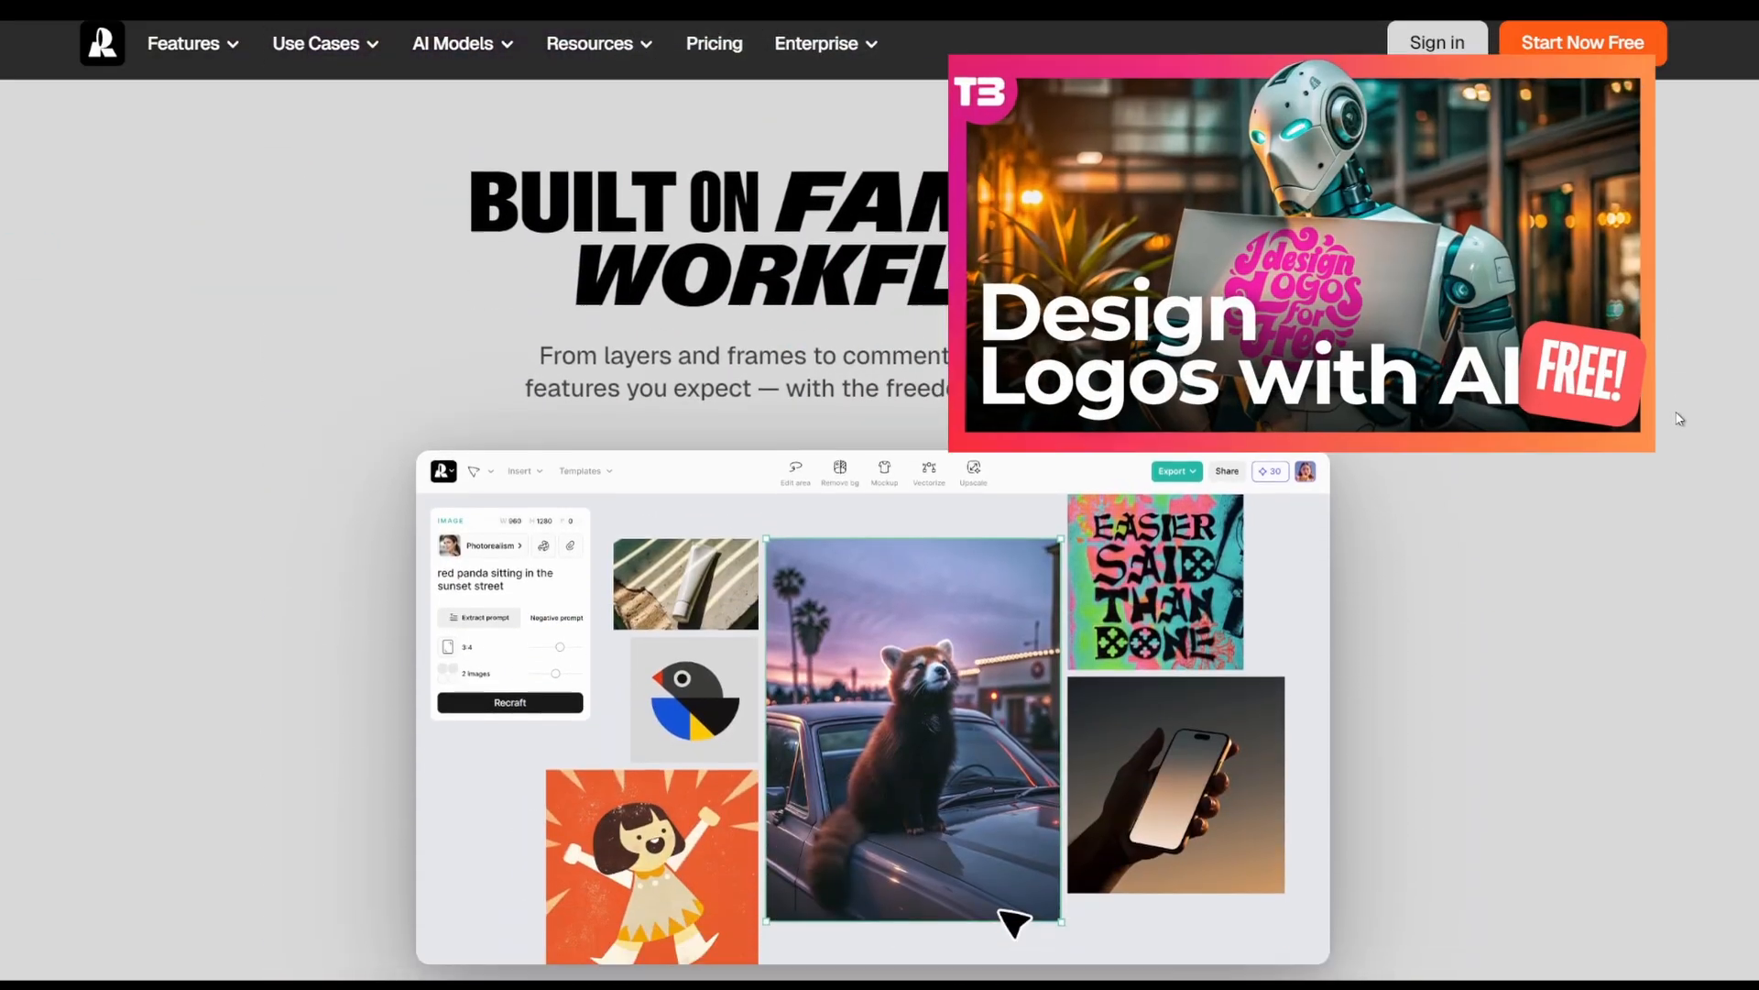
pyautogui.scroll(-4, 1678, 418)
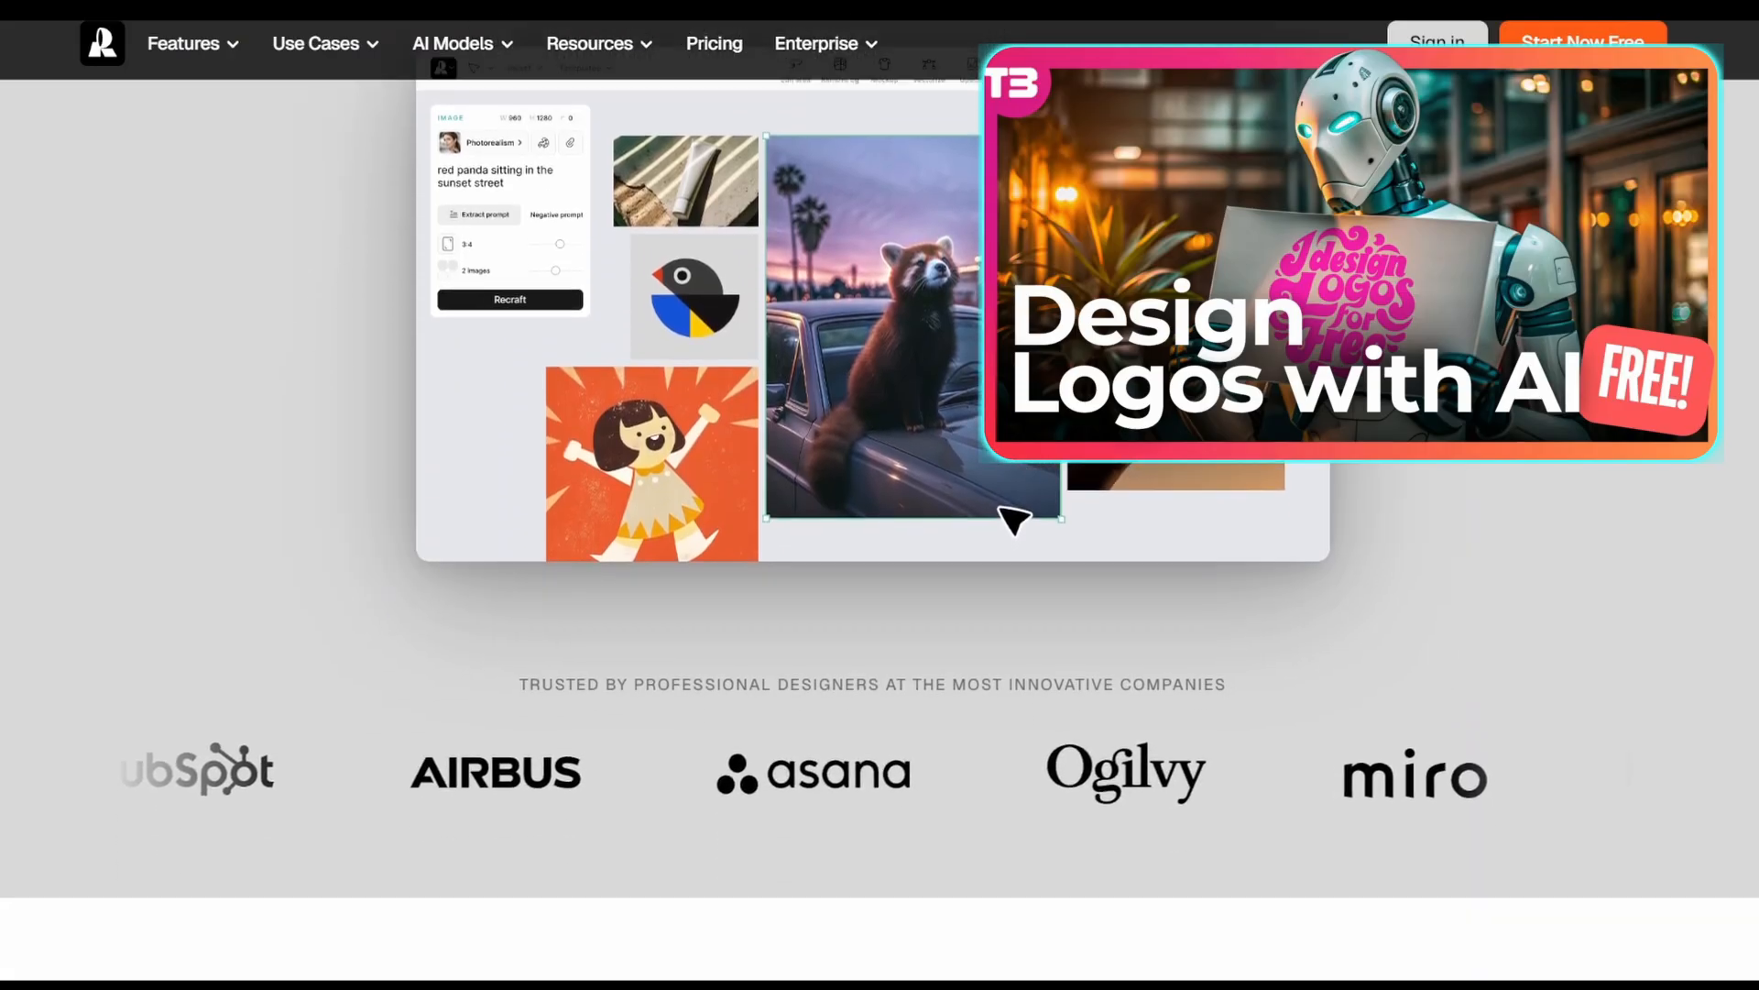
pyautogui.scroll(-6, 1756, 434)
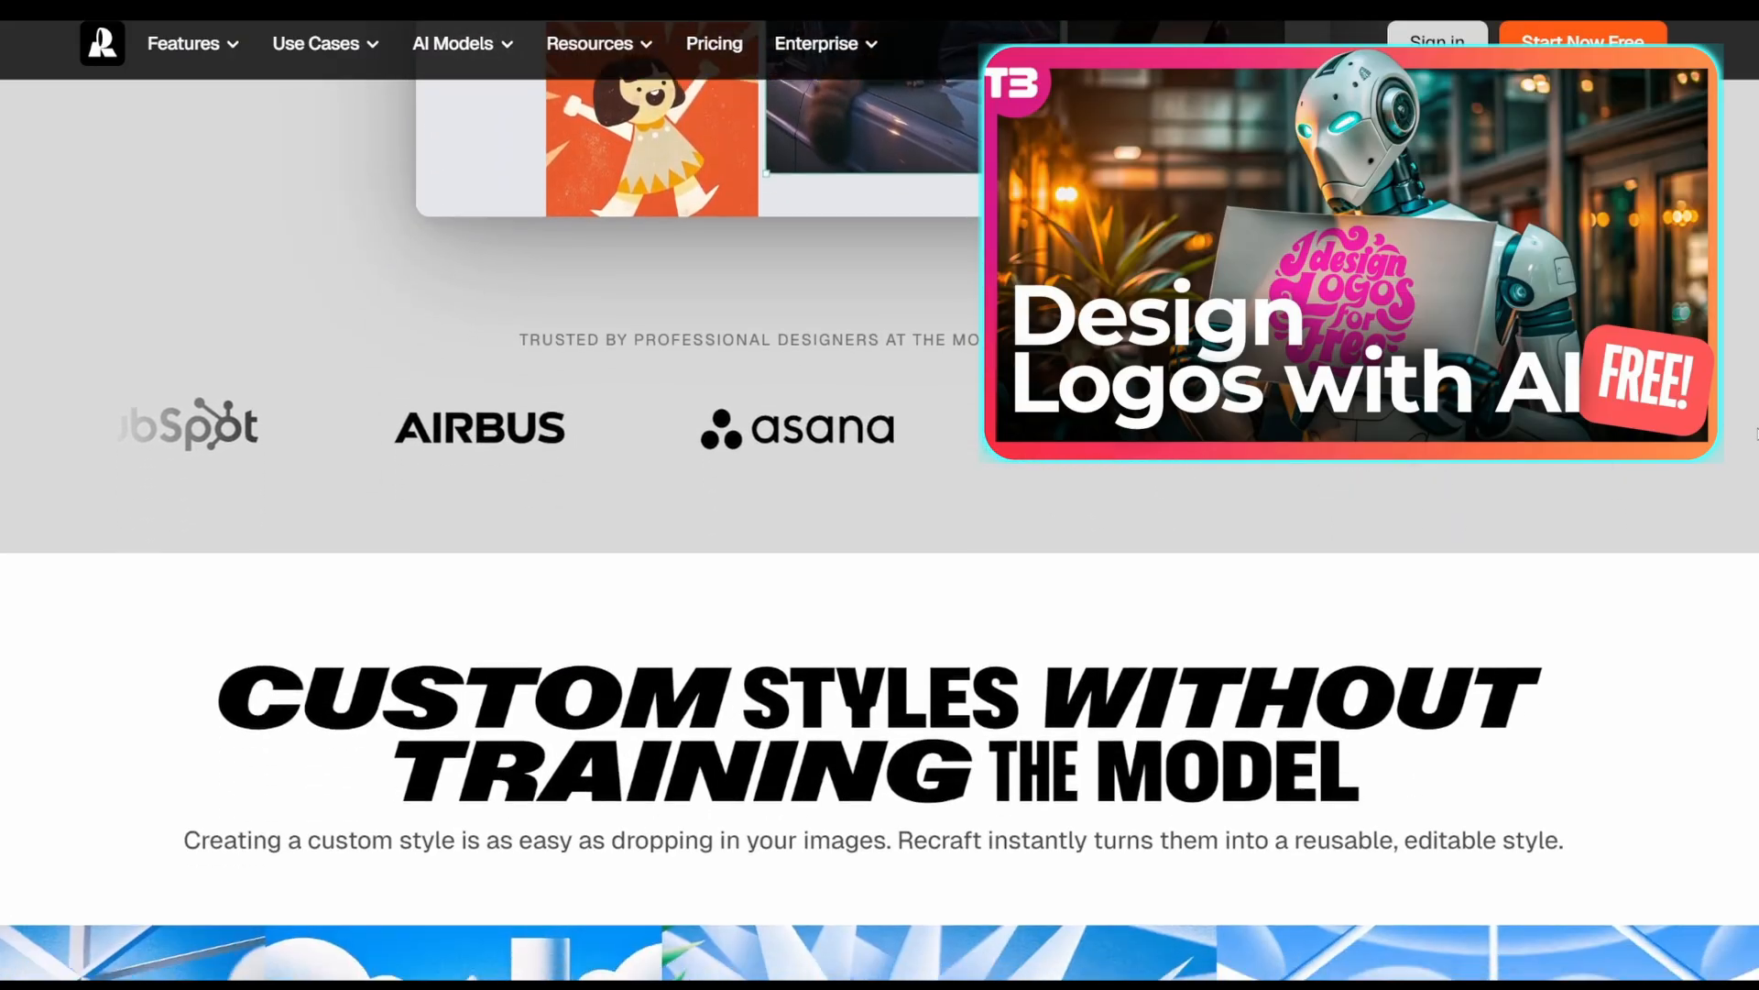
pyautogui.scroll(-5, 1755, 433)
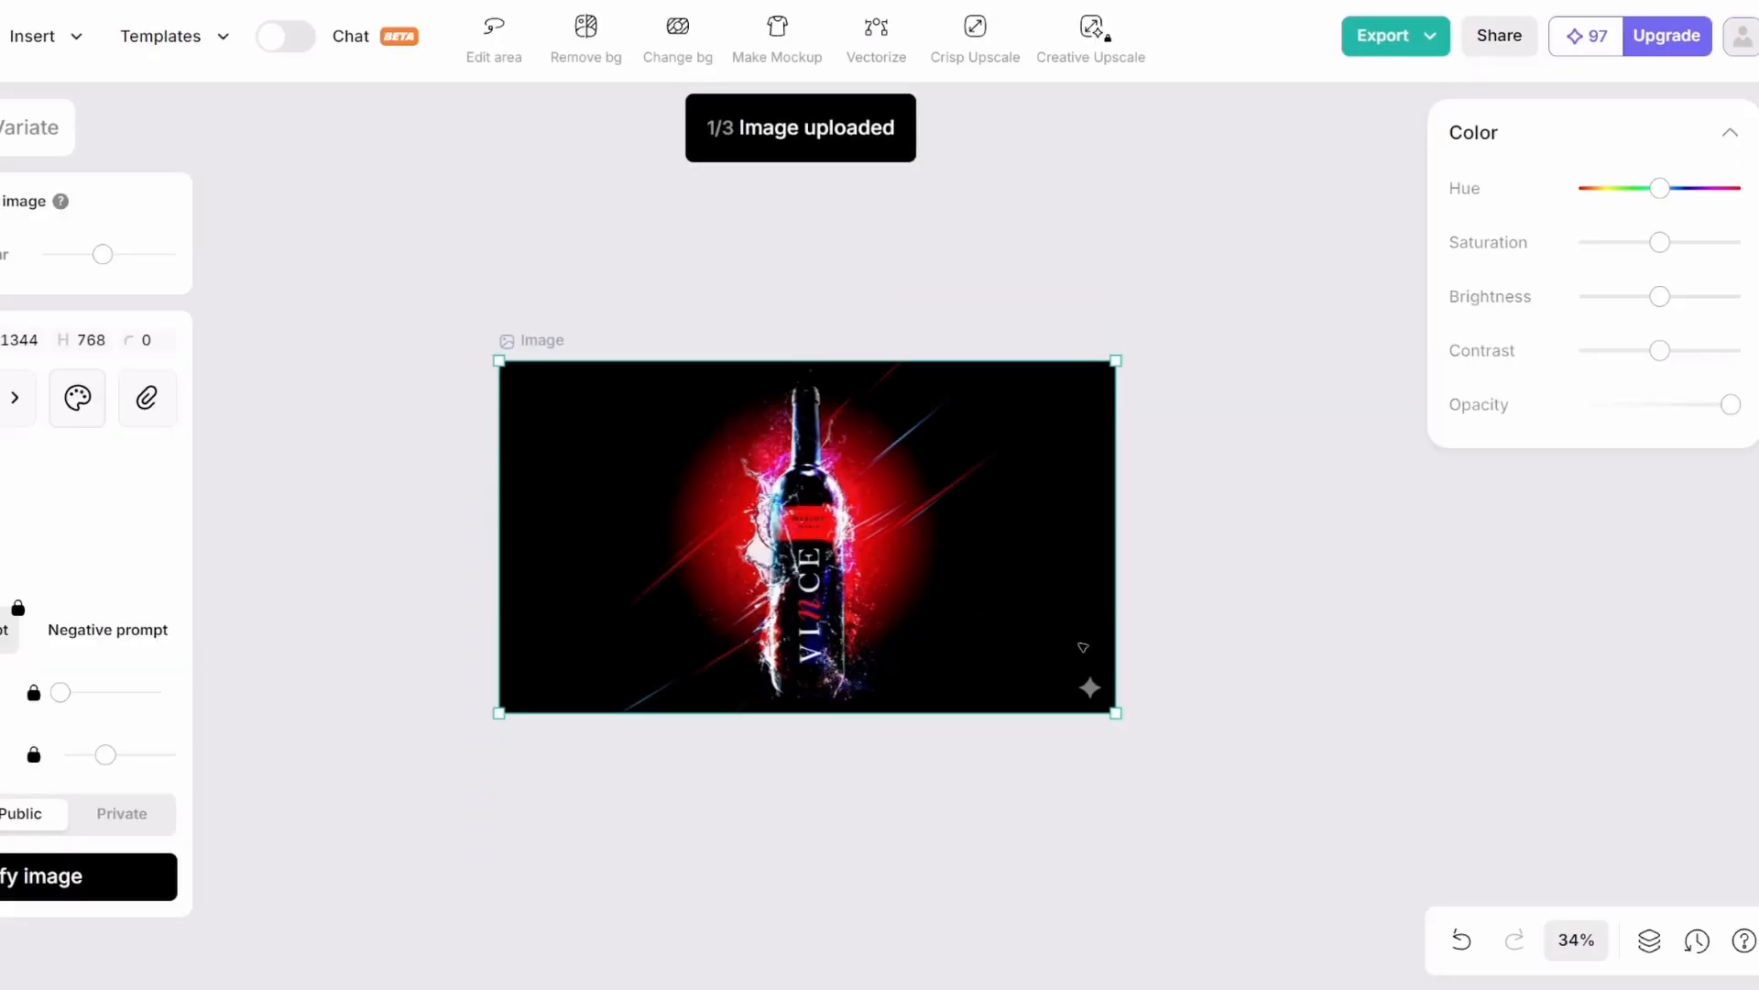
# - In the Recraft editor, lasso the star watermark near the bottle image's lower-right corner with Edit area and erase it
pyautogui.scroll(3, 1083, 651)
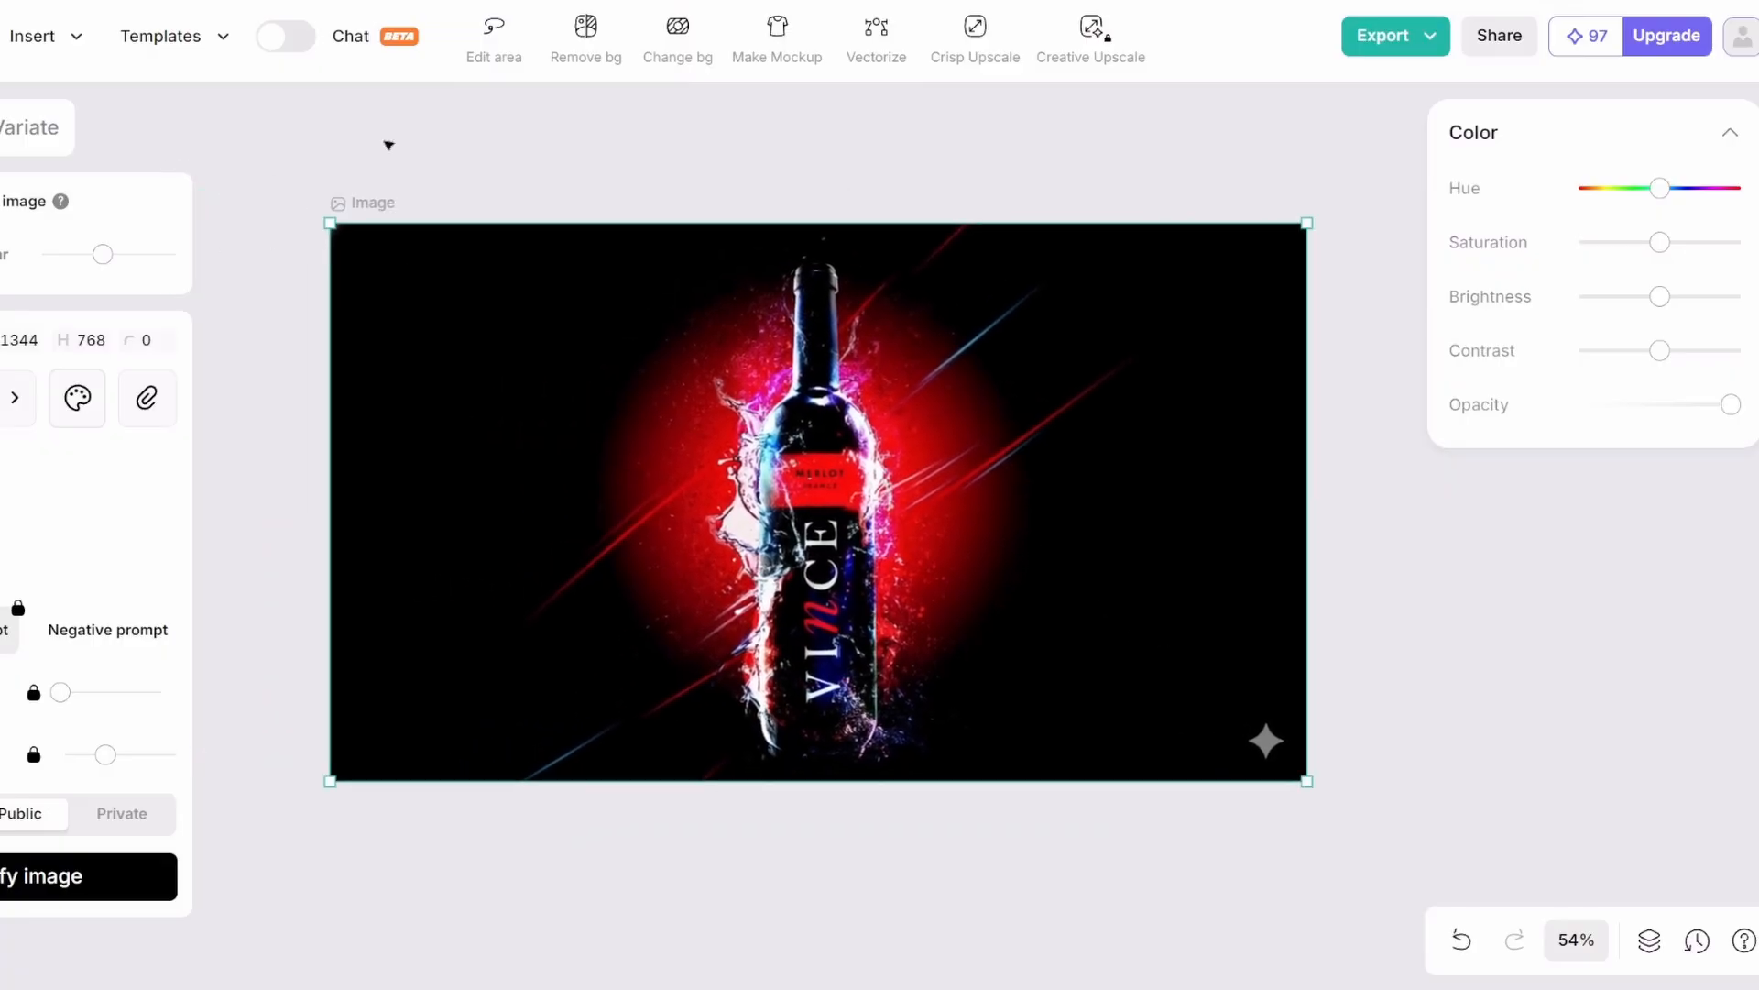
pyautogui.click(495, 32)
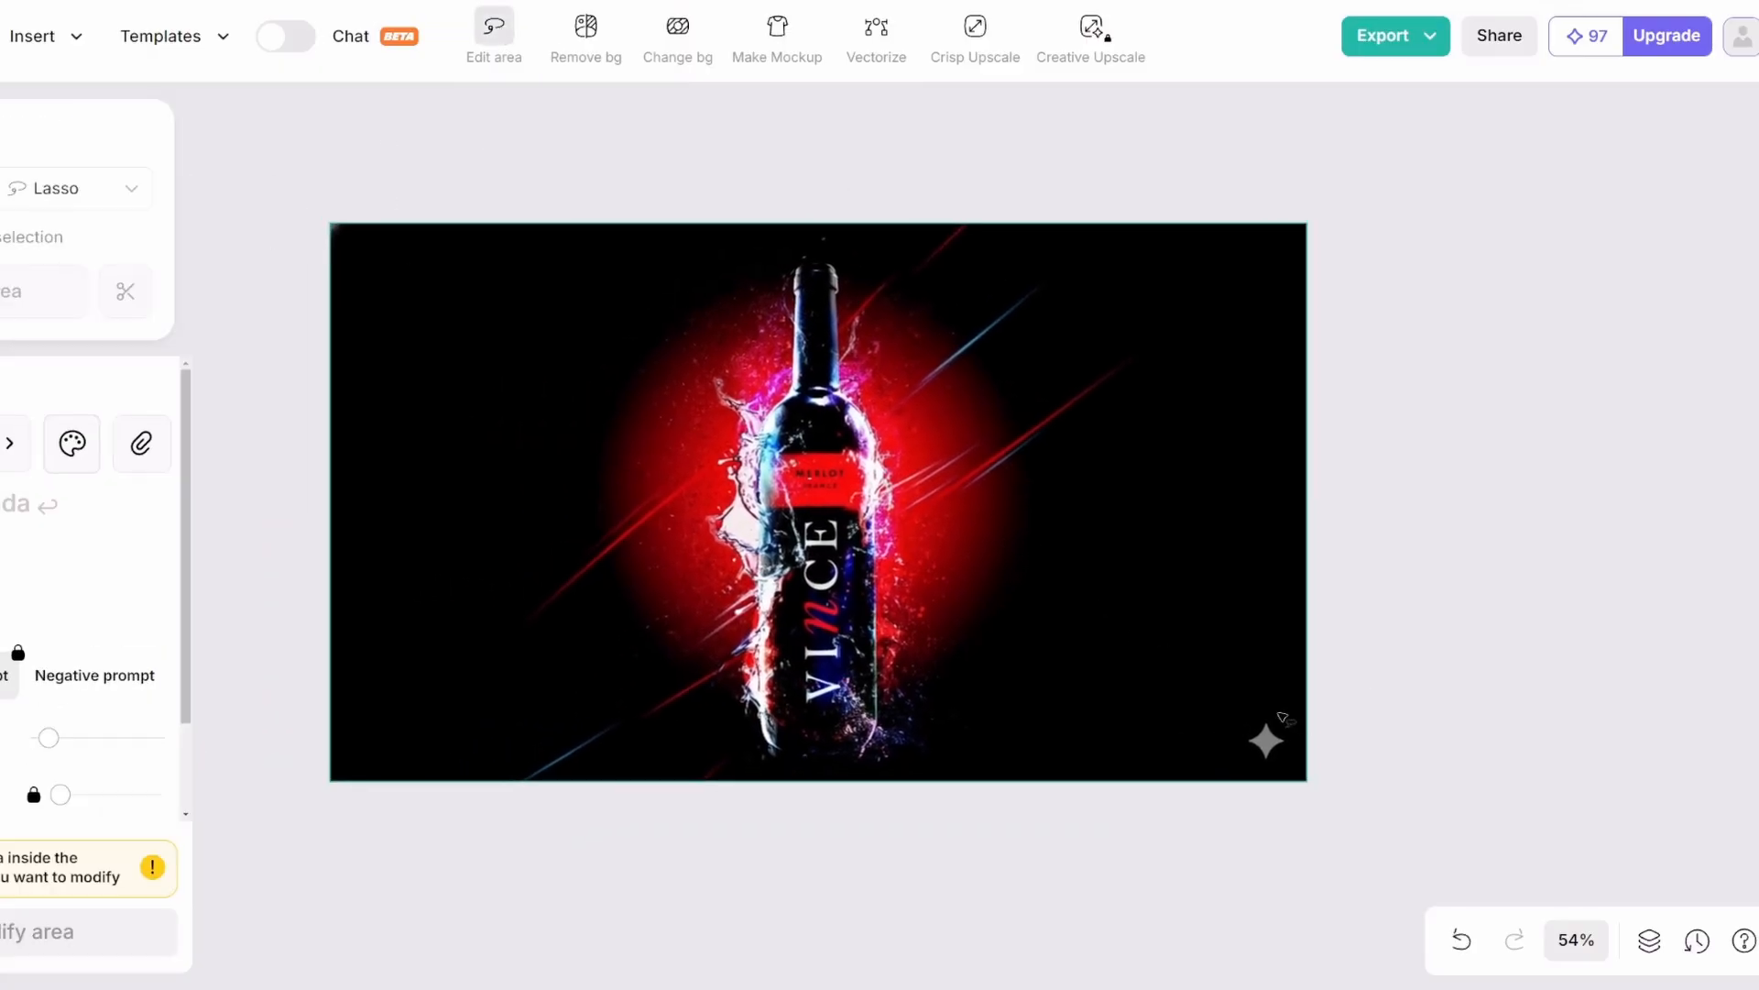
pyautogui.moveTo(1266, 778)
pyautogui.mouseDown()
pyautogui.moveTo(1300, 762)
pyautogui.moveTo(1294, 705)
pyautogui.moveTo(1273, 710)
pyautogui.mouseUp()
pyautogui.click(44, 290)
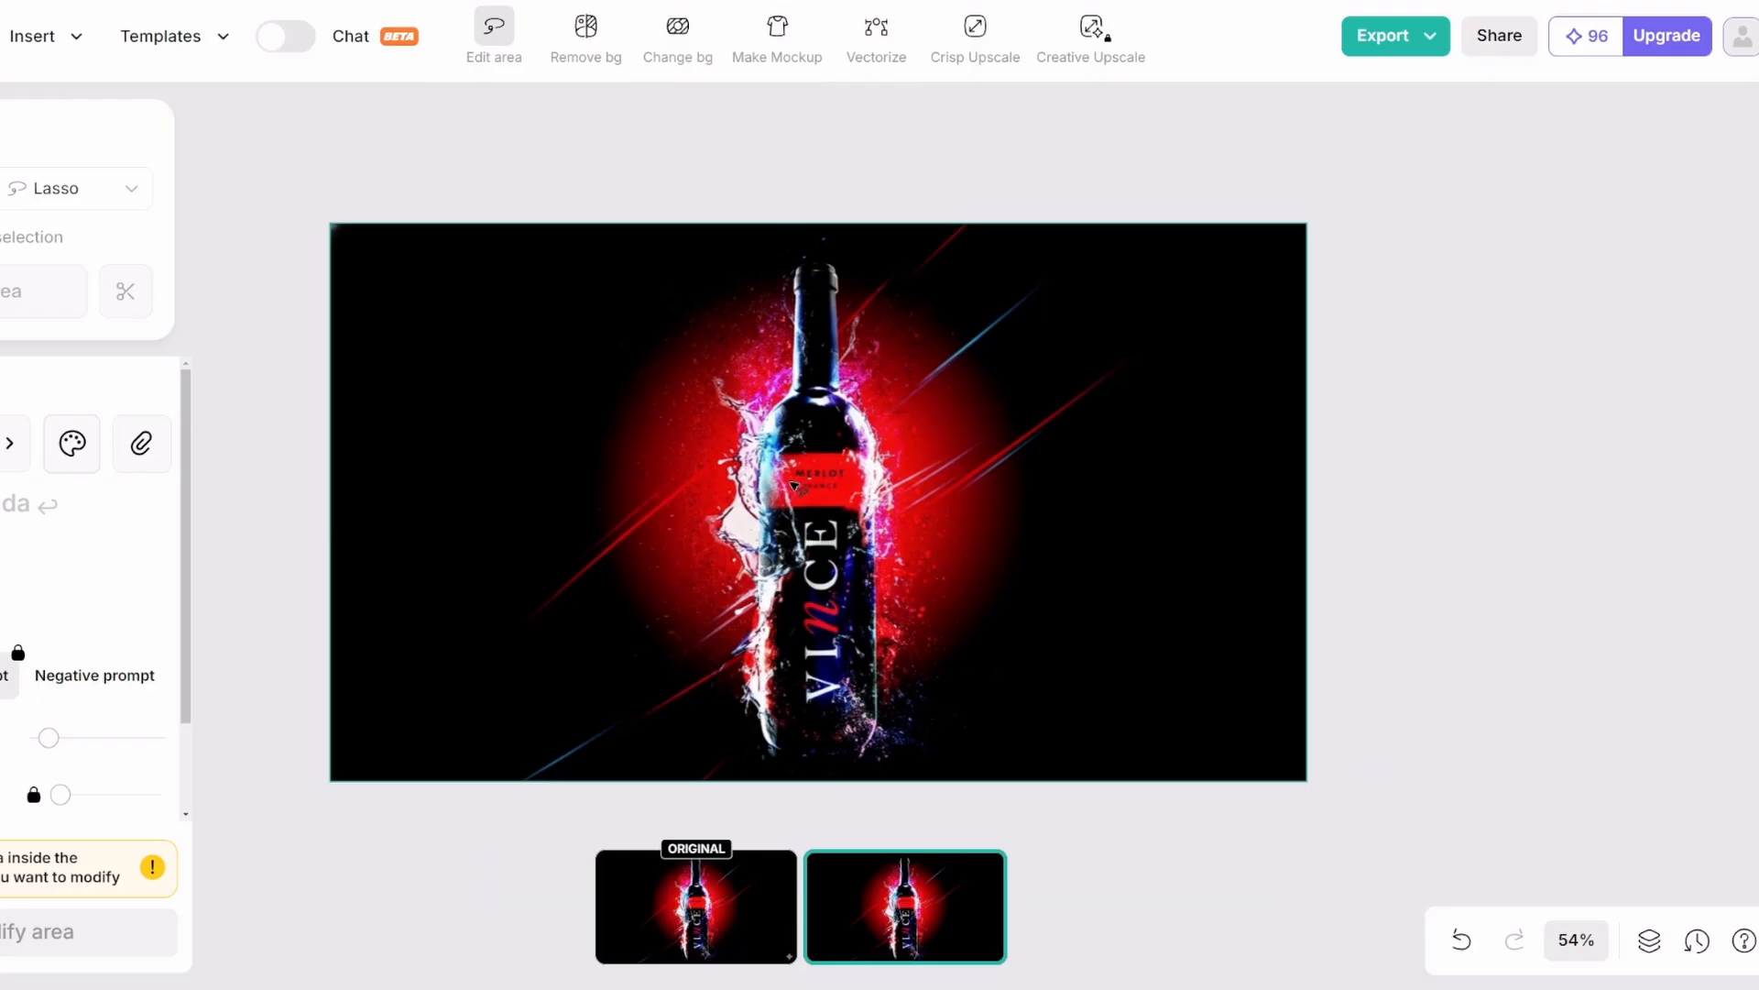
# - Export the cleaned bottle image as PNG
pyautogui.rightClick(794, 485)
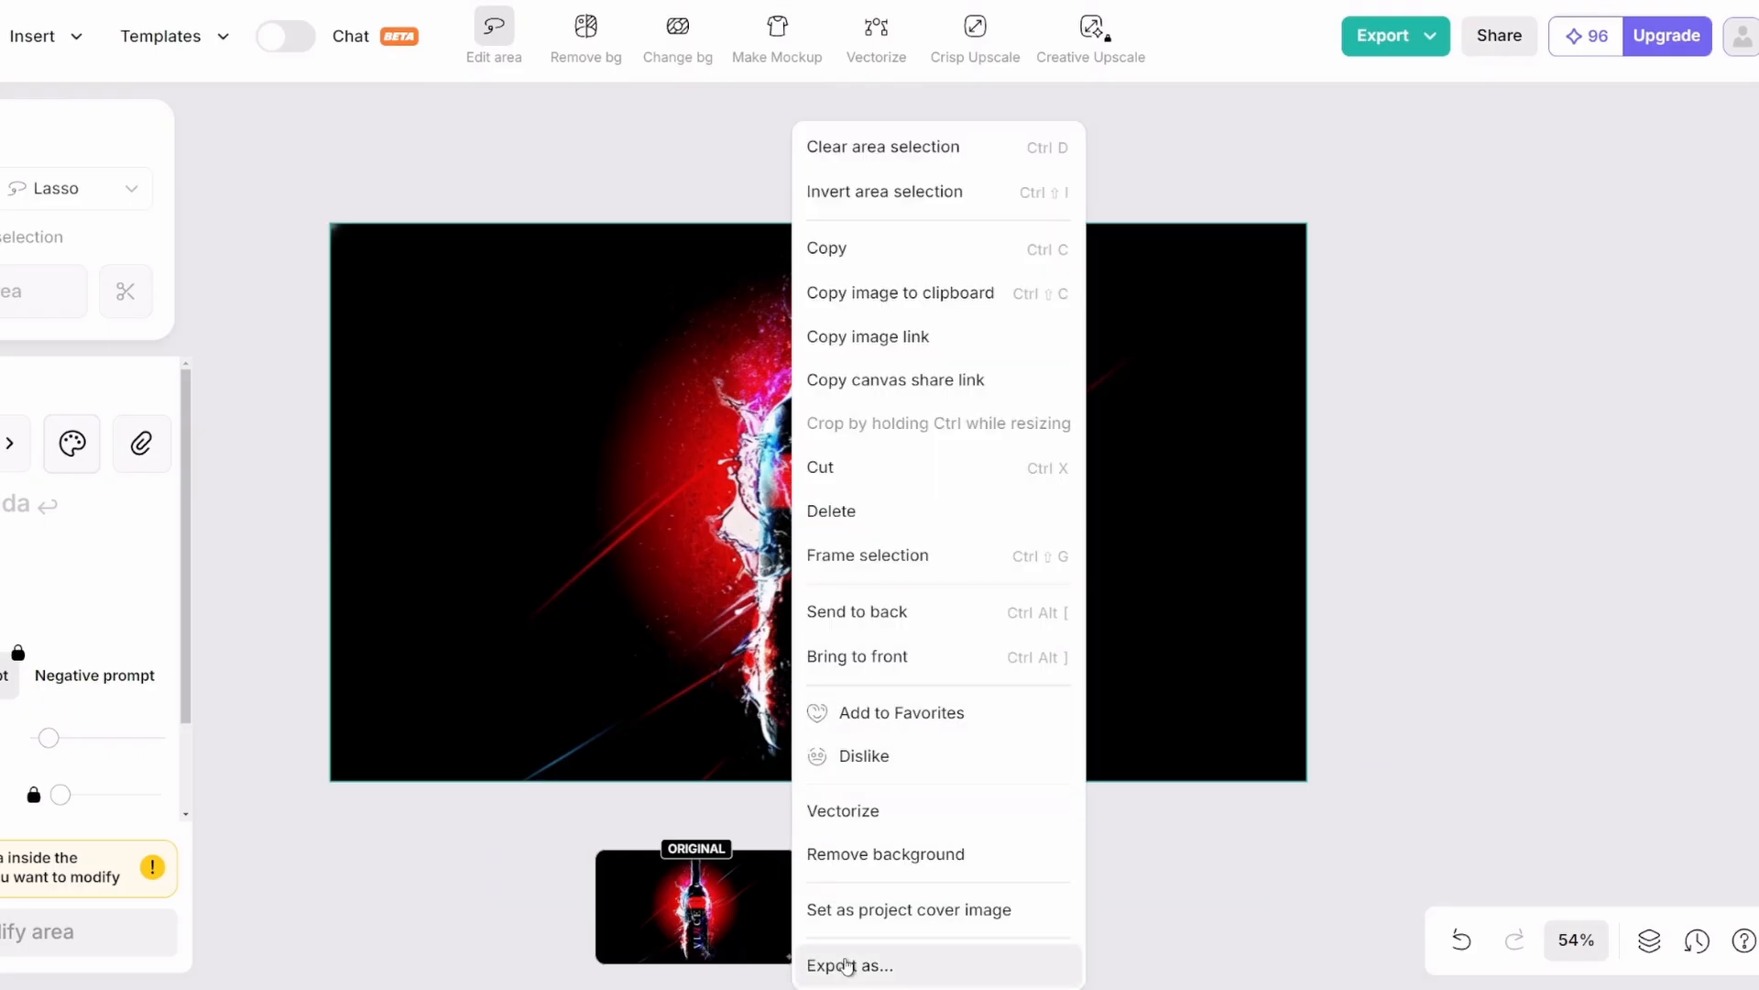
pyautogui.moveTo(851, 972)
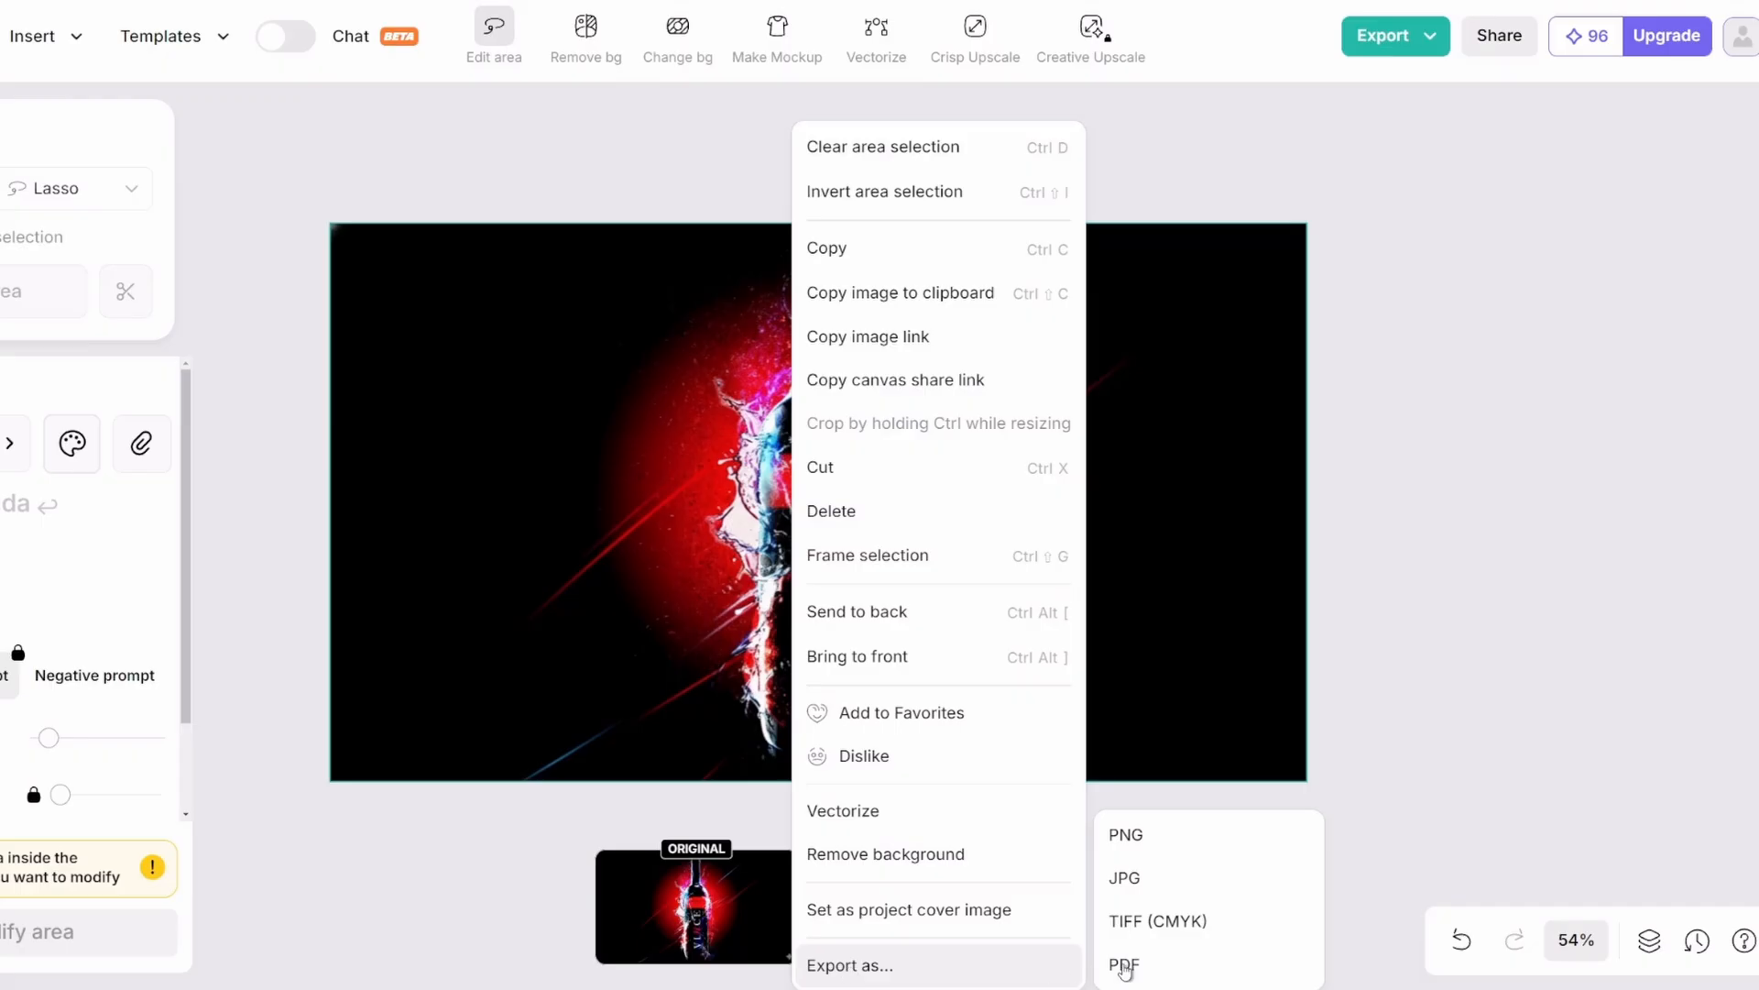
pyautogui.click(1148, 833)
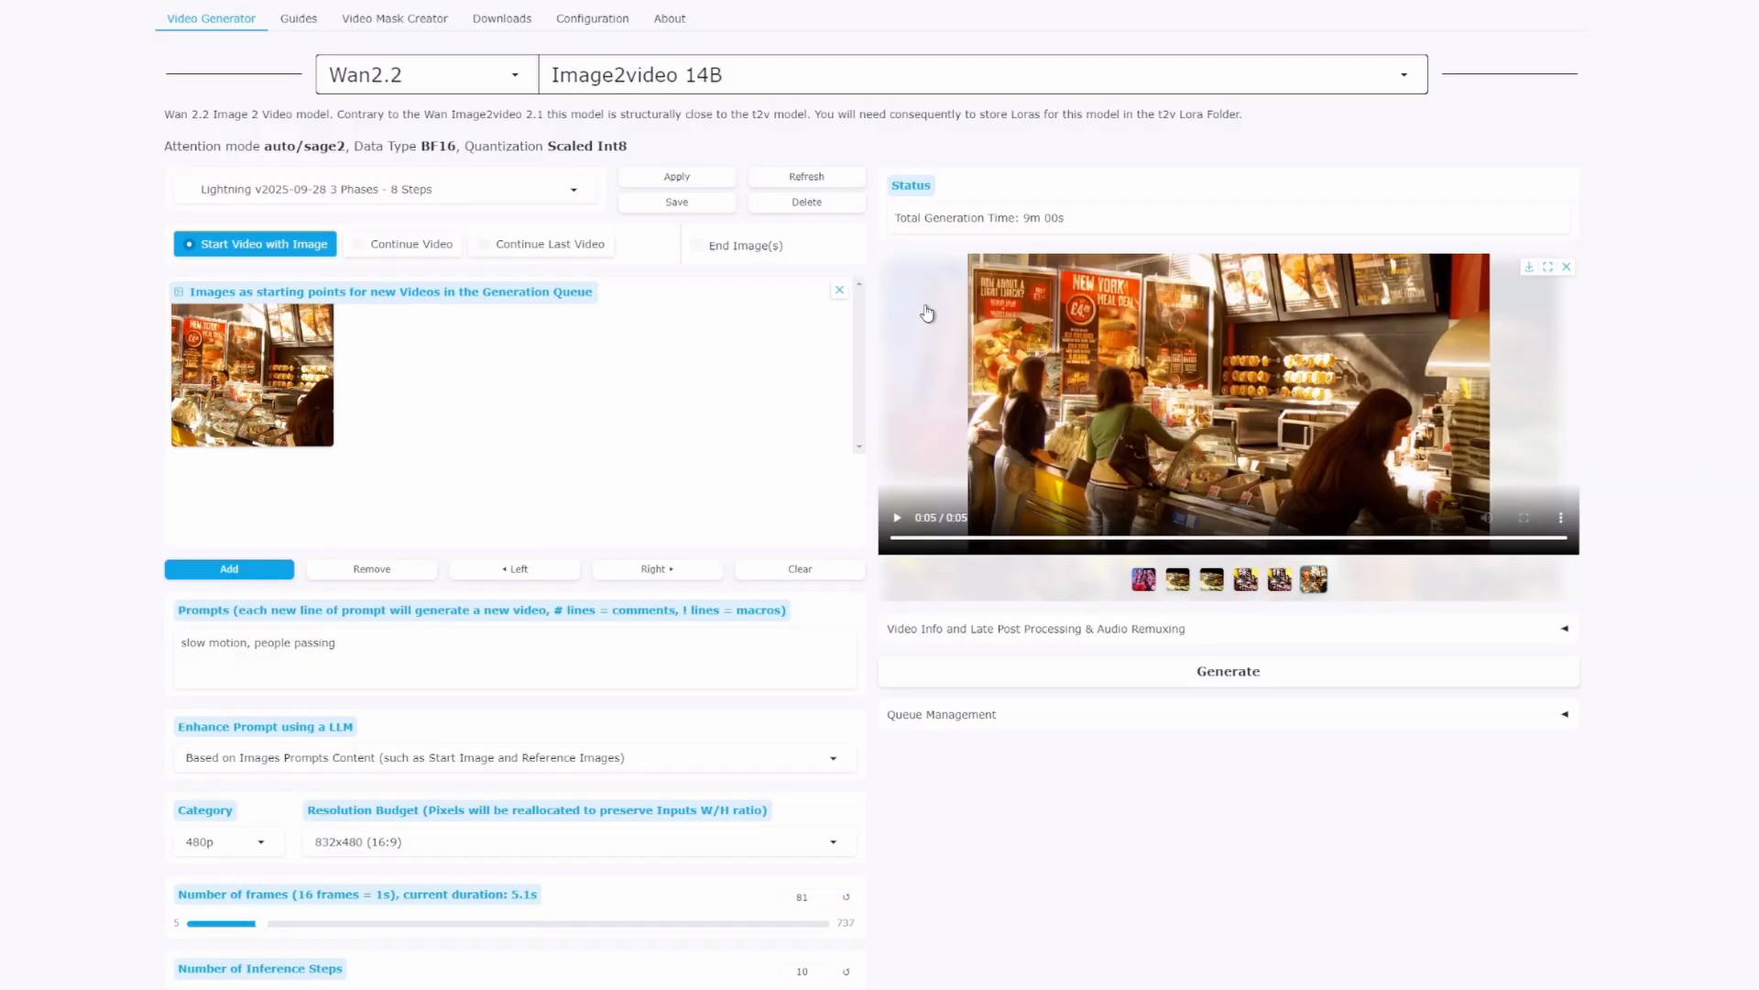
# - In WanGP, change the bottle image's prompt to "slow motion, zoom out, splash, flare lights." and generate the video
pyautogui.moveTo(251, 643); pyautogui.dragTo(430, 645)
pyautogui.write('zoom o')
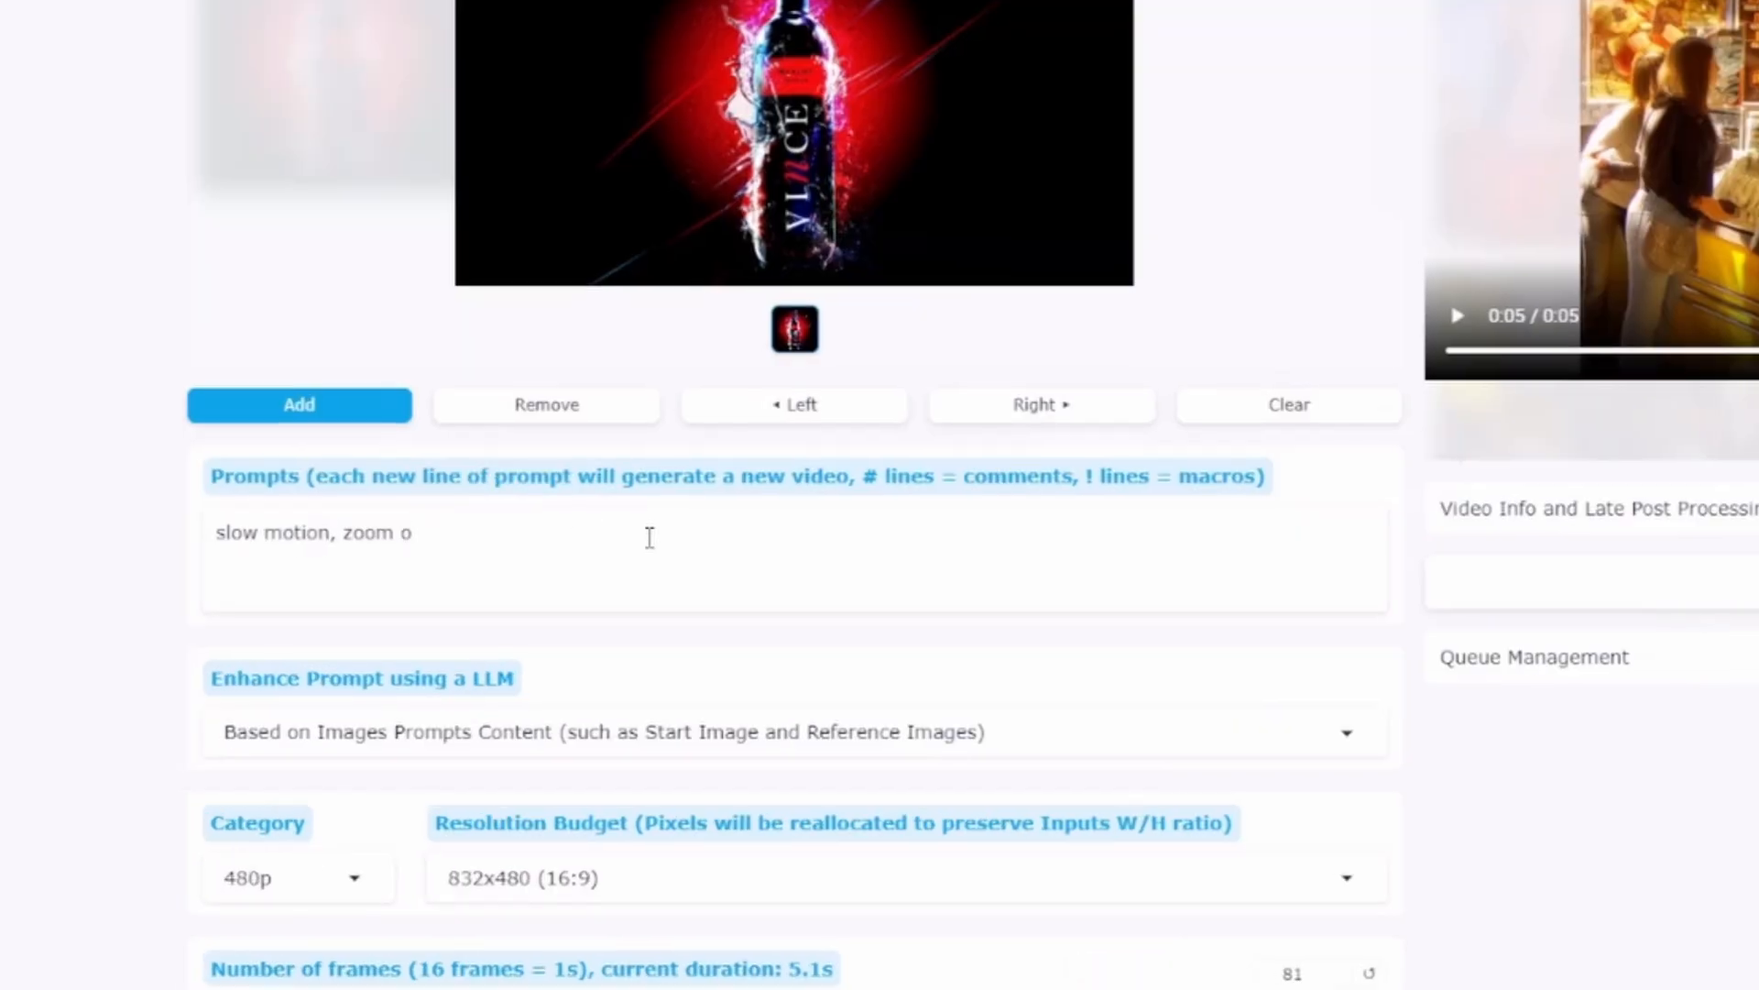
pyautogui.write('ilash, flare light')
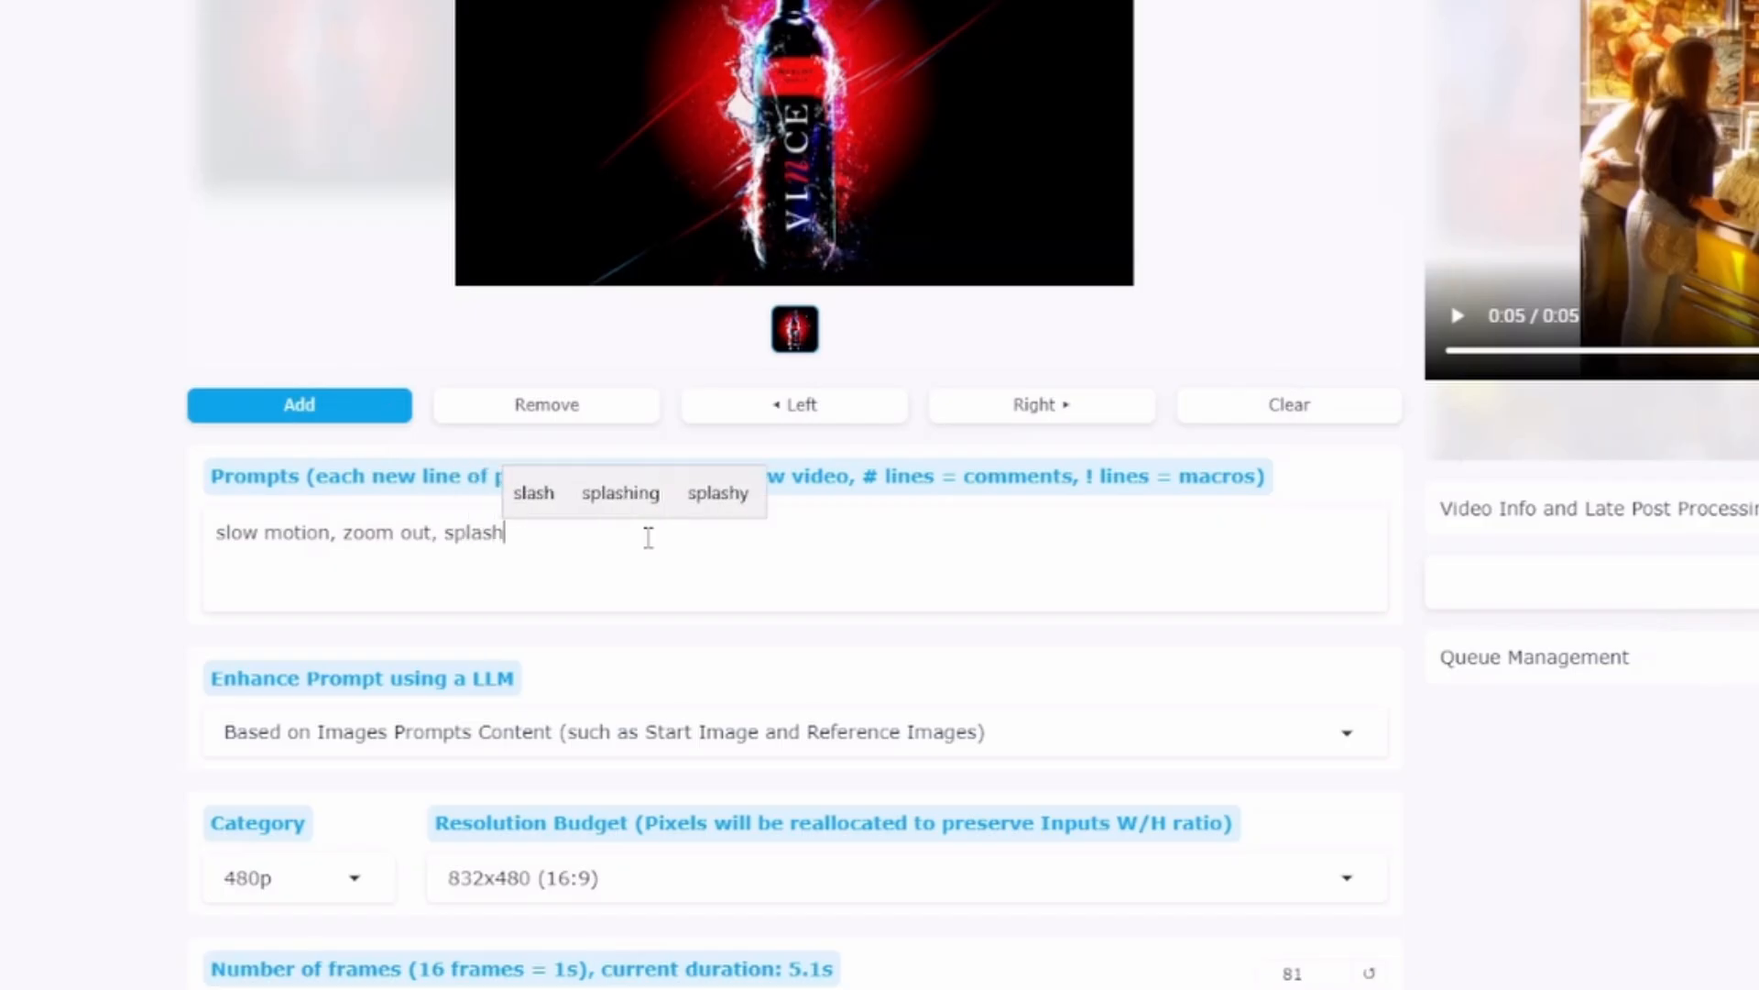
pyautogui.write('s.')
pyautogui.click(1572, 591)
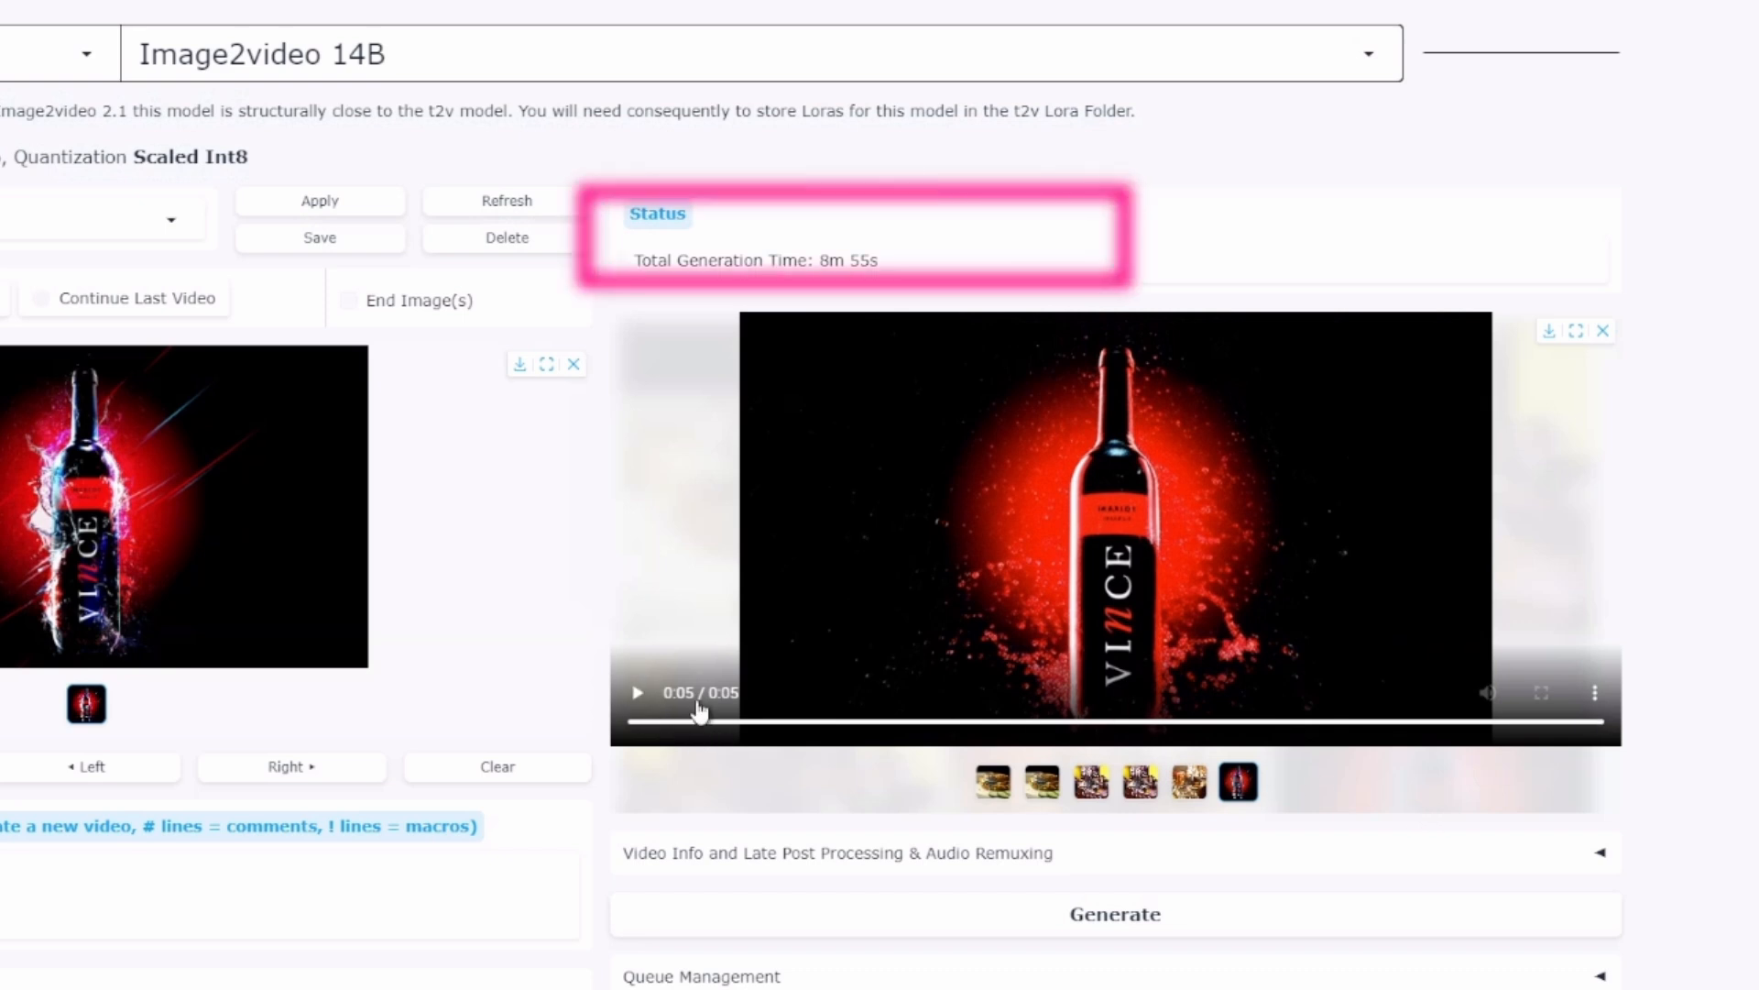
# - Download the generated bottle video
pyautogui.click(1595, 693)
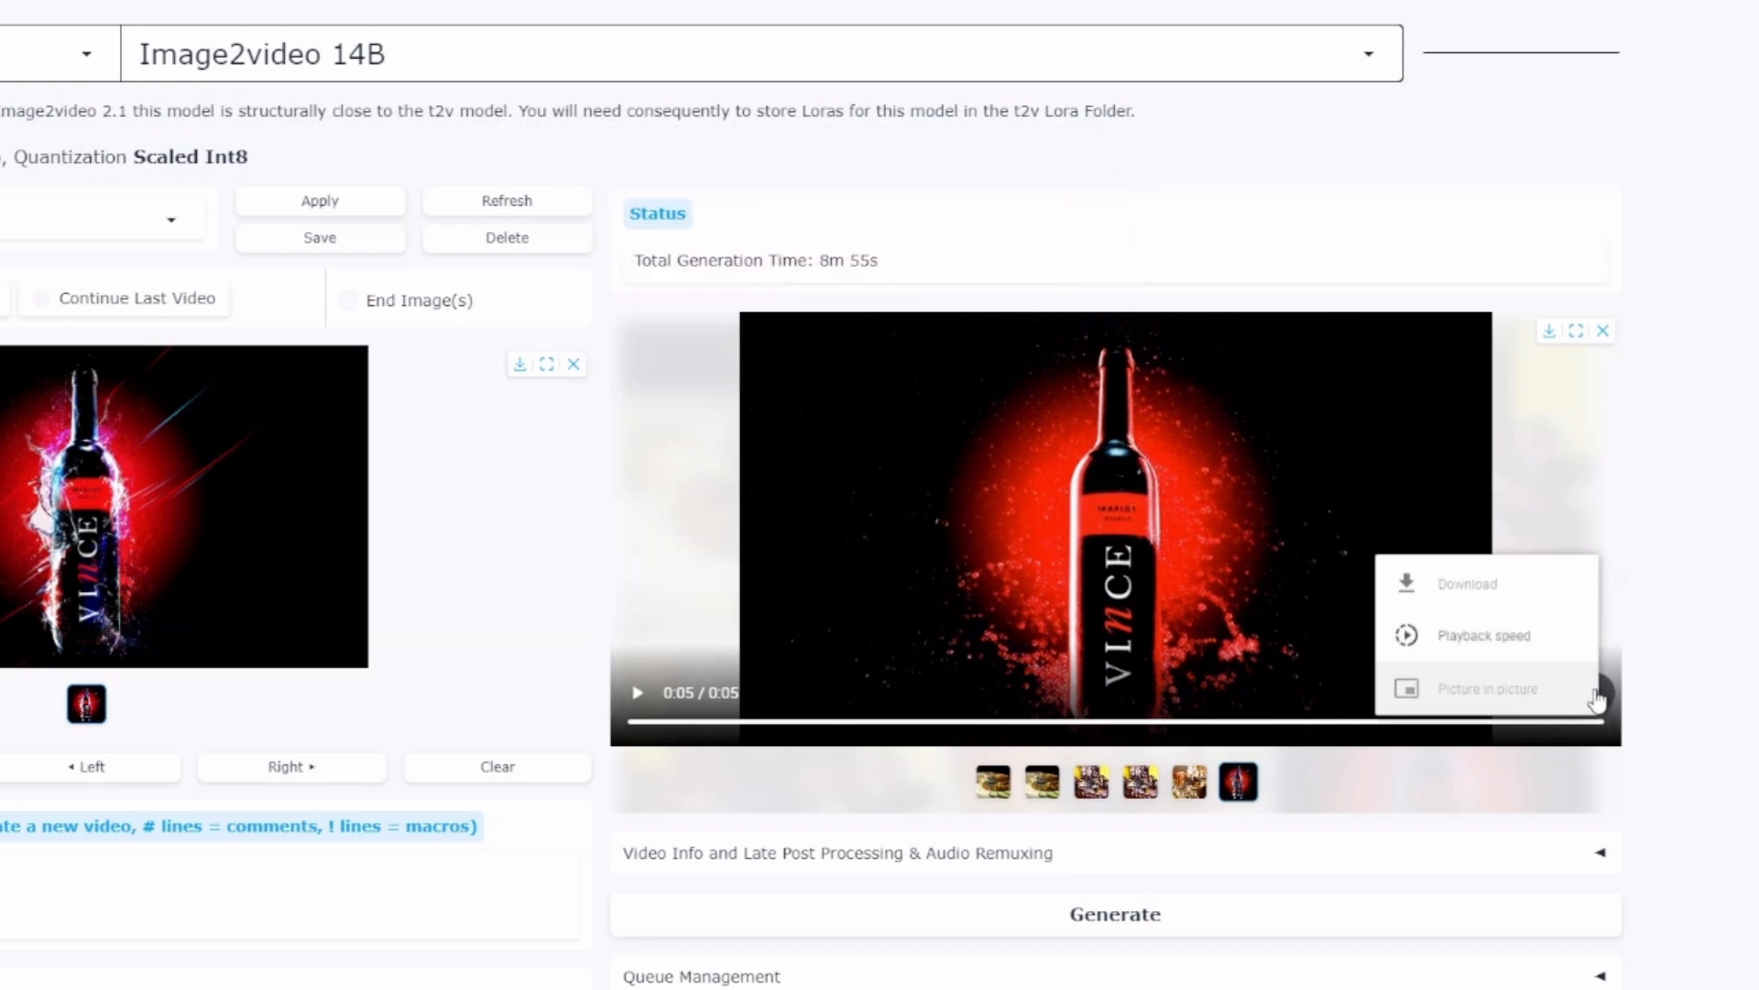
pyautogui.click(1503, 591)
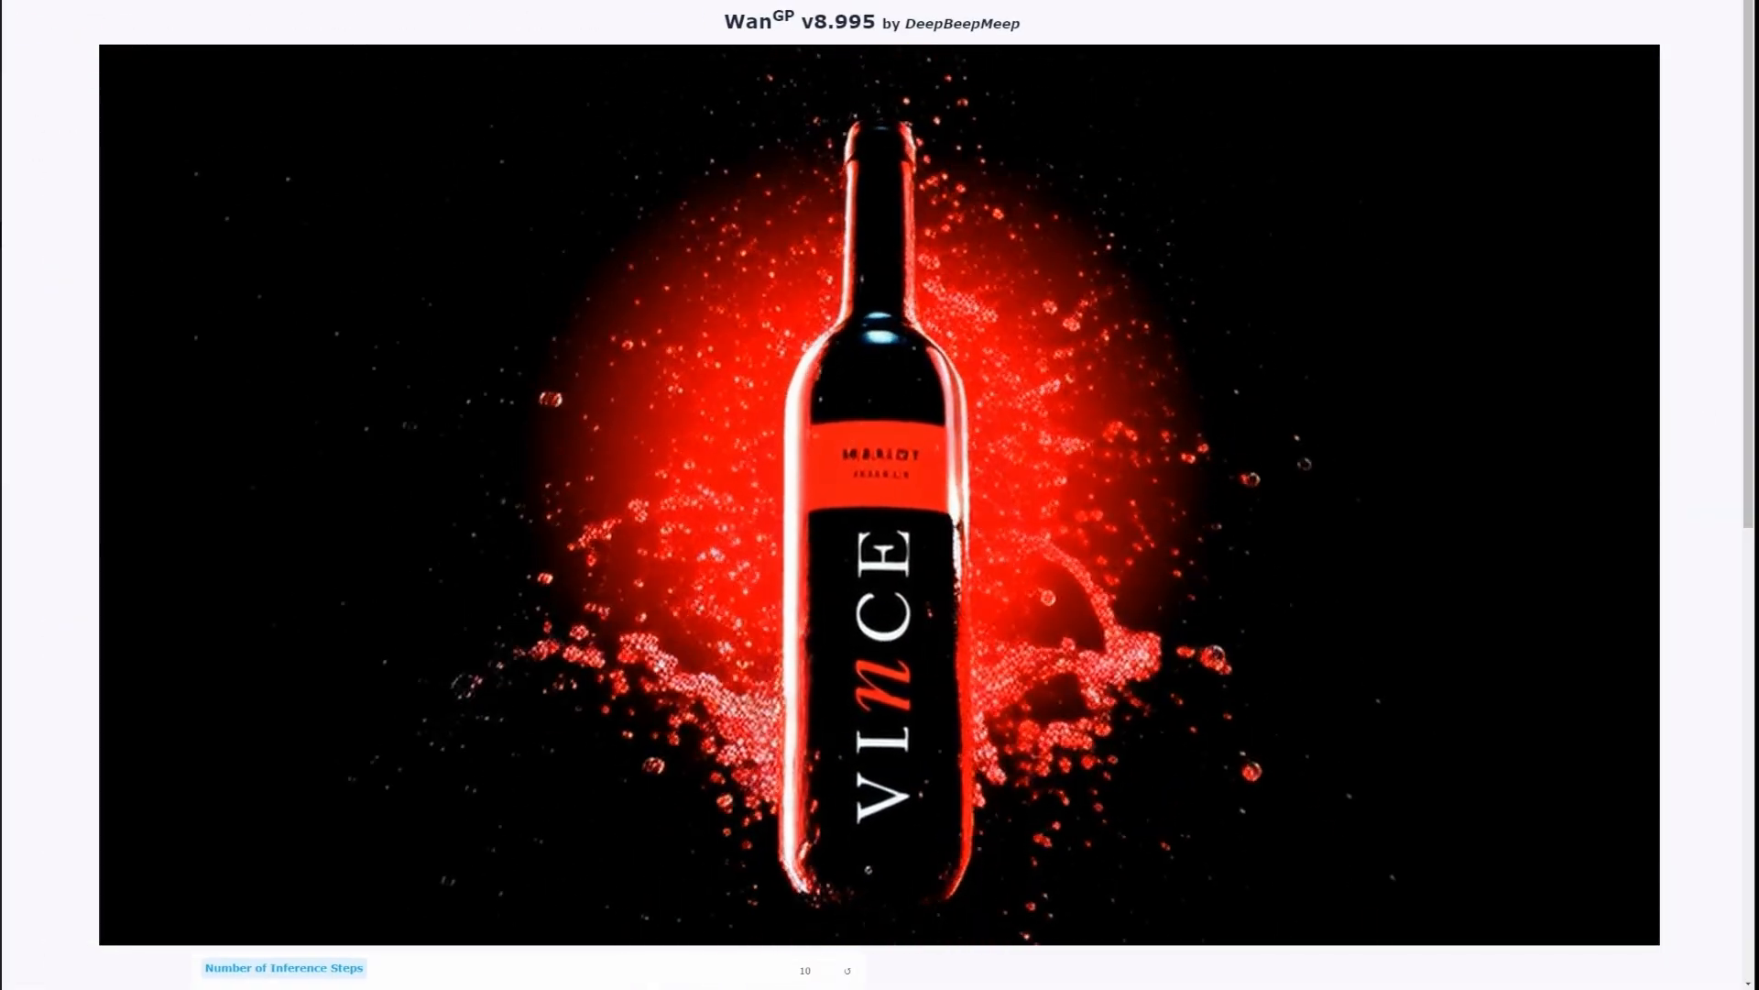
pyautogui.scroll(-5, 879, 495)
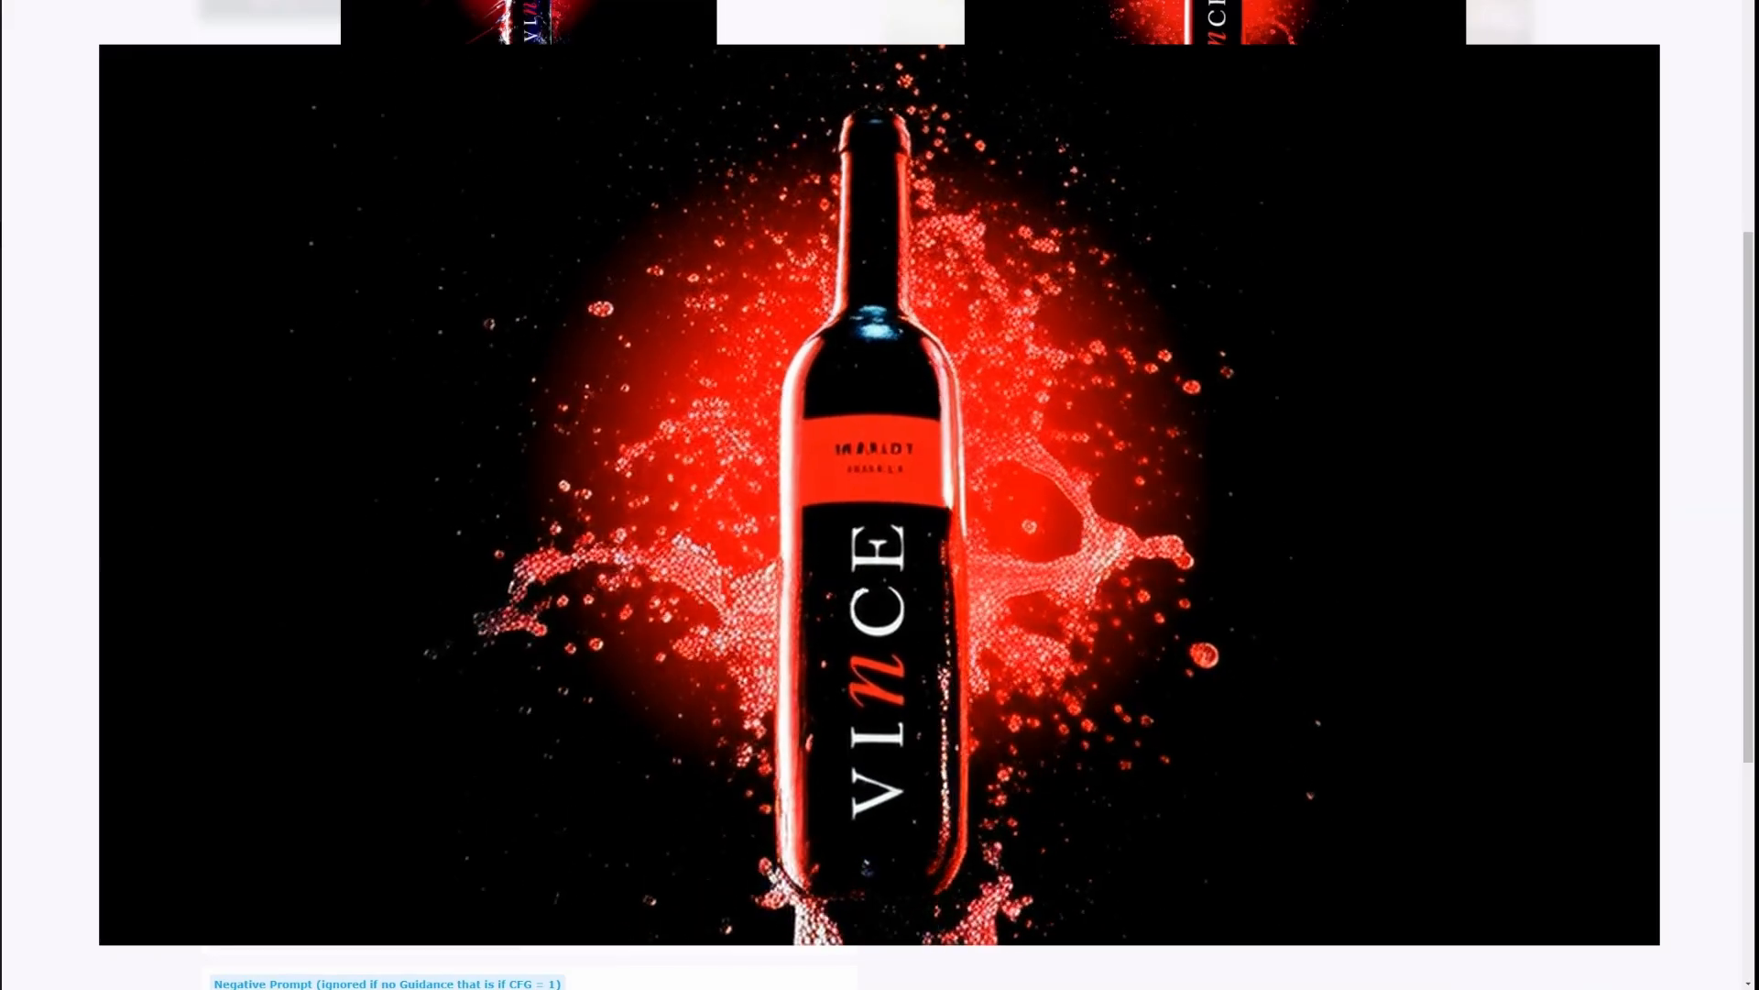
# - In the Nano Banana chat, attach the gold bottle poster 20130514-vince-kv-02 from the FOOTAGE folder and run the prompt "Remove all the text"
pyautogui.scroll(5, 651, 960)
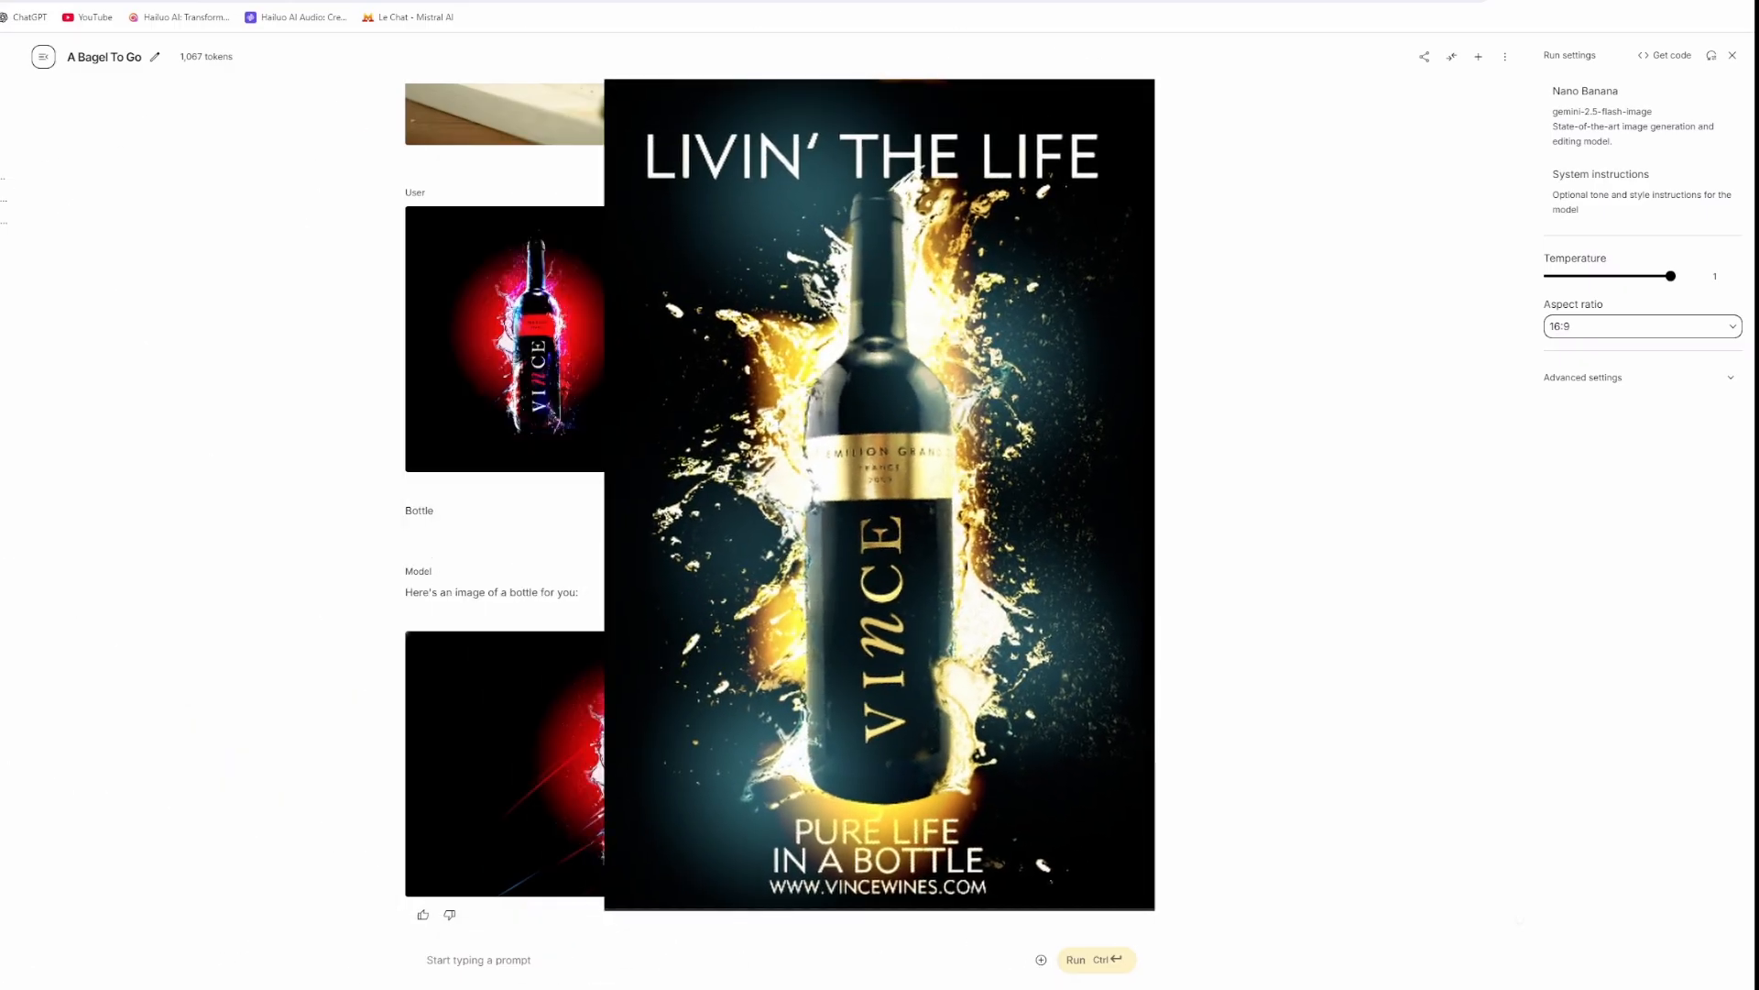
pyautogui.moveTo(401, 988)
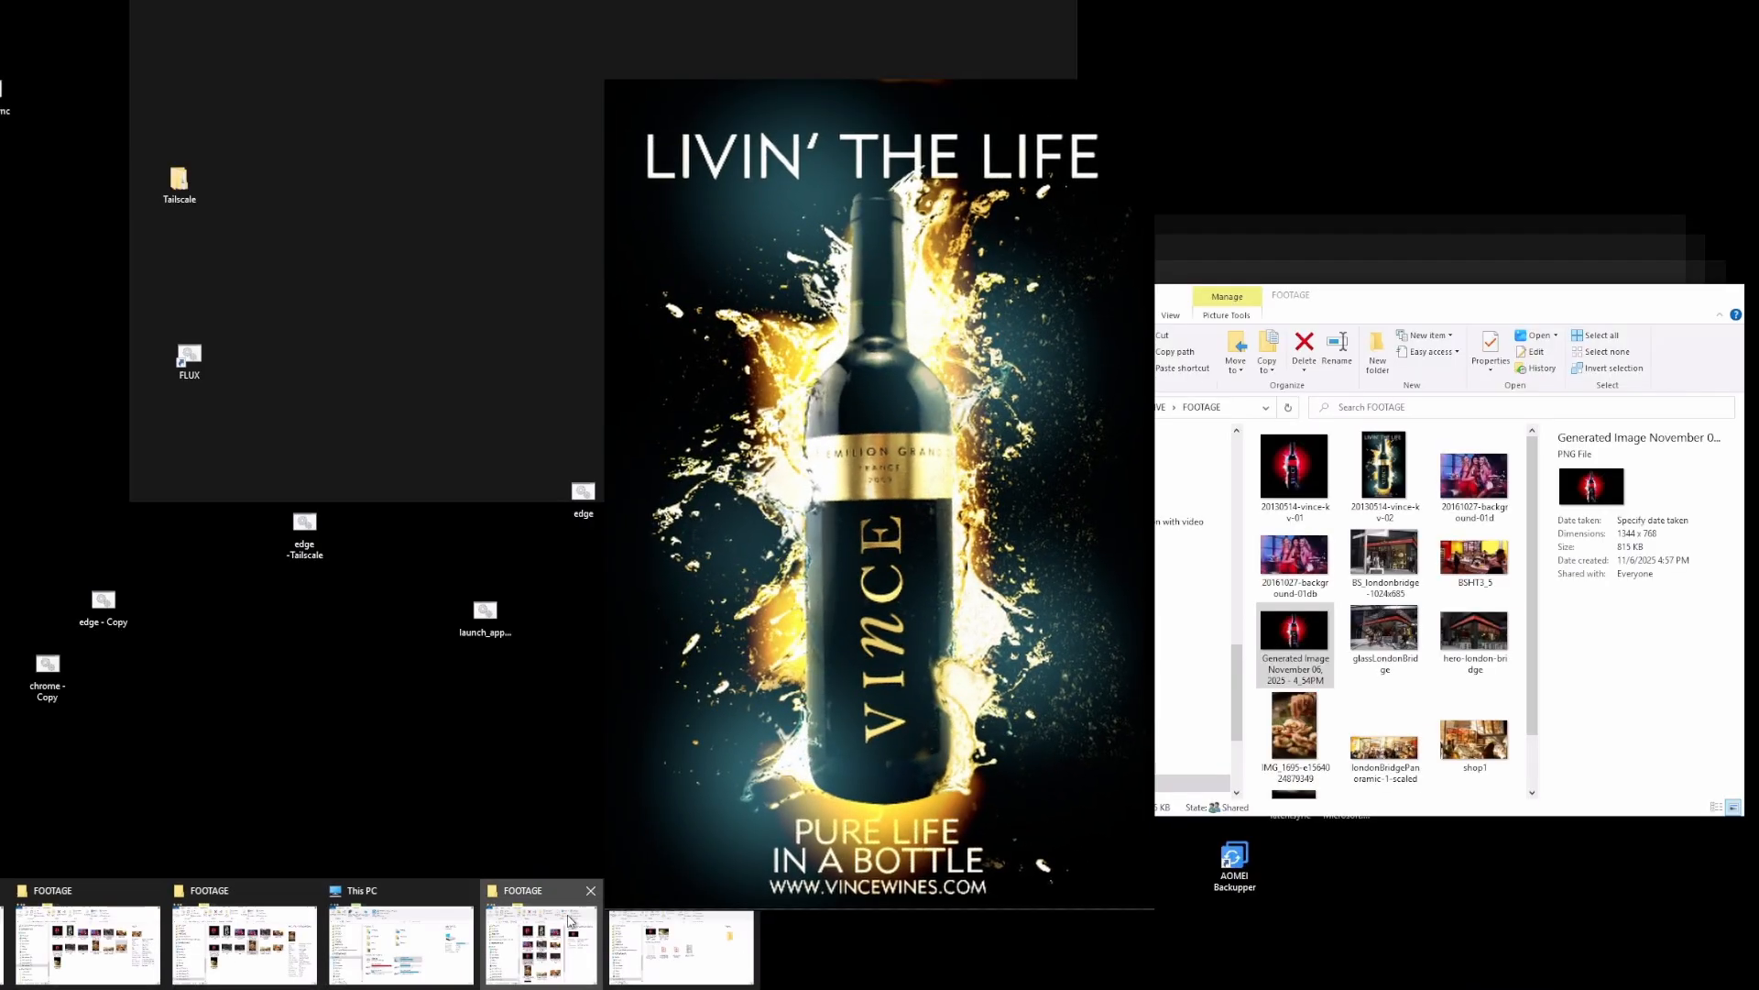
pyautogui.click(550, 943)
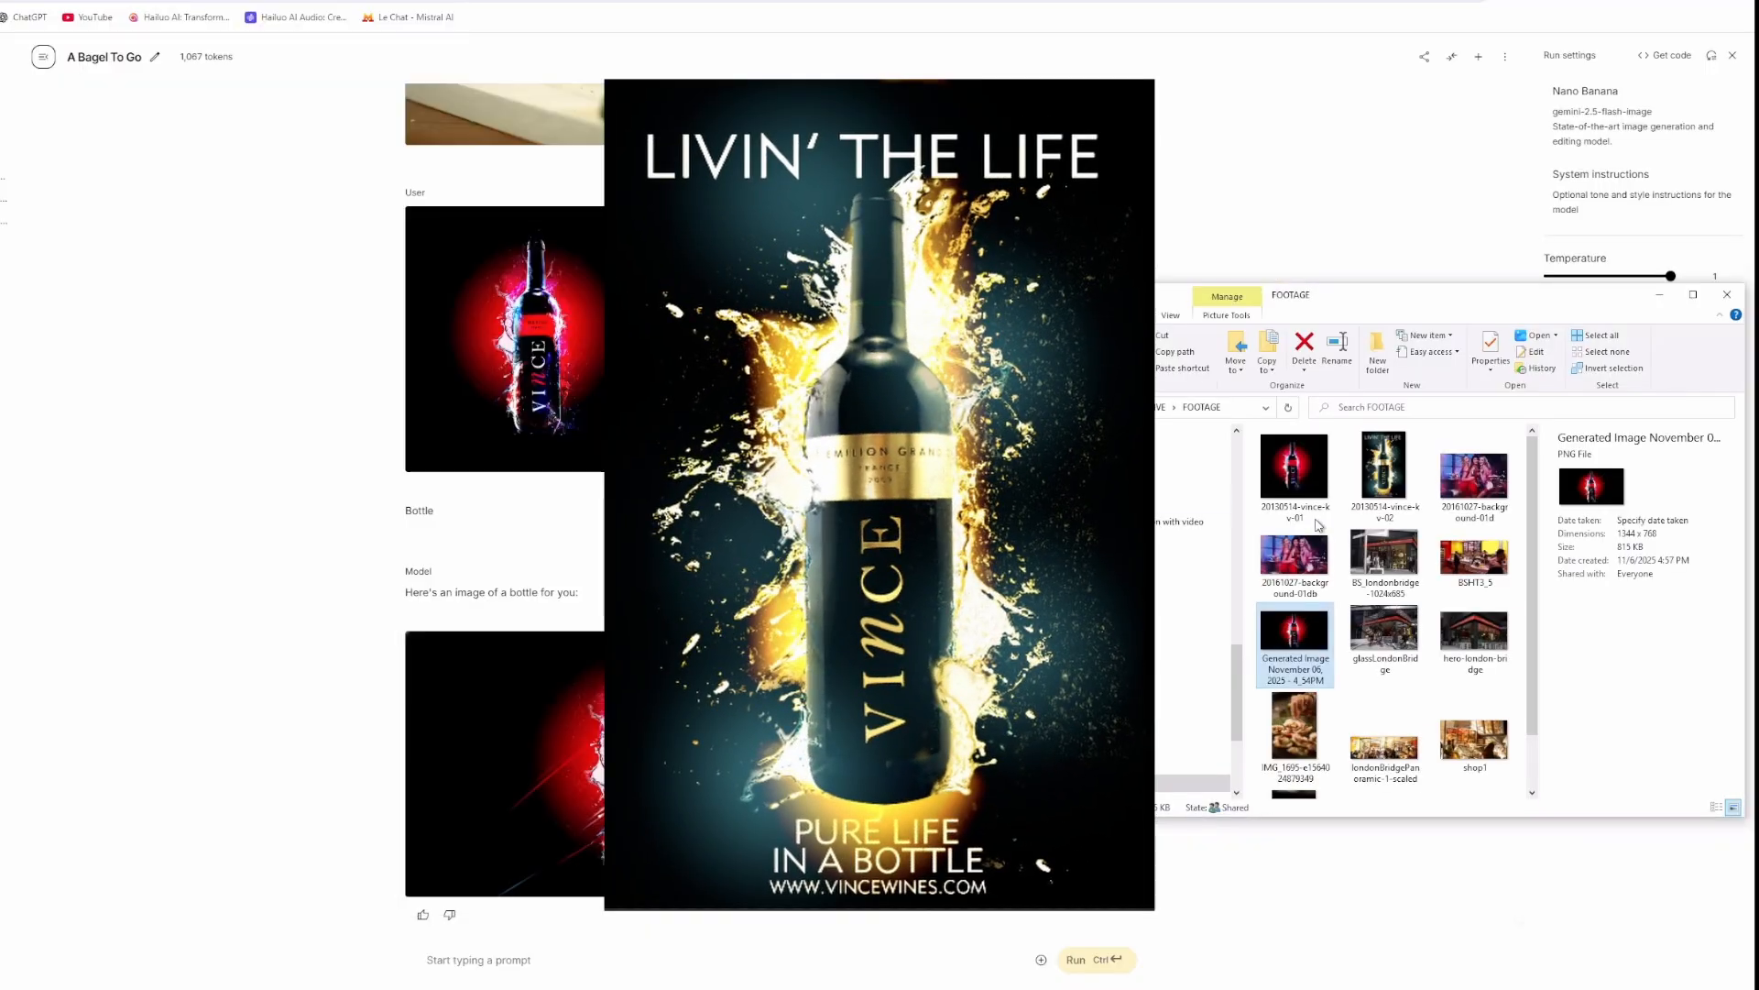
pyautogui.moveTo(1383, 469); pyautogui.dragTo(718, 962)
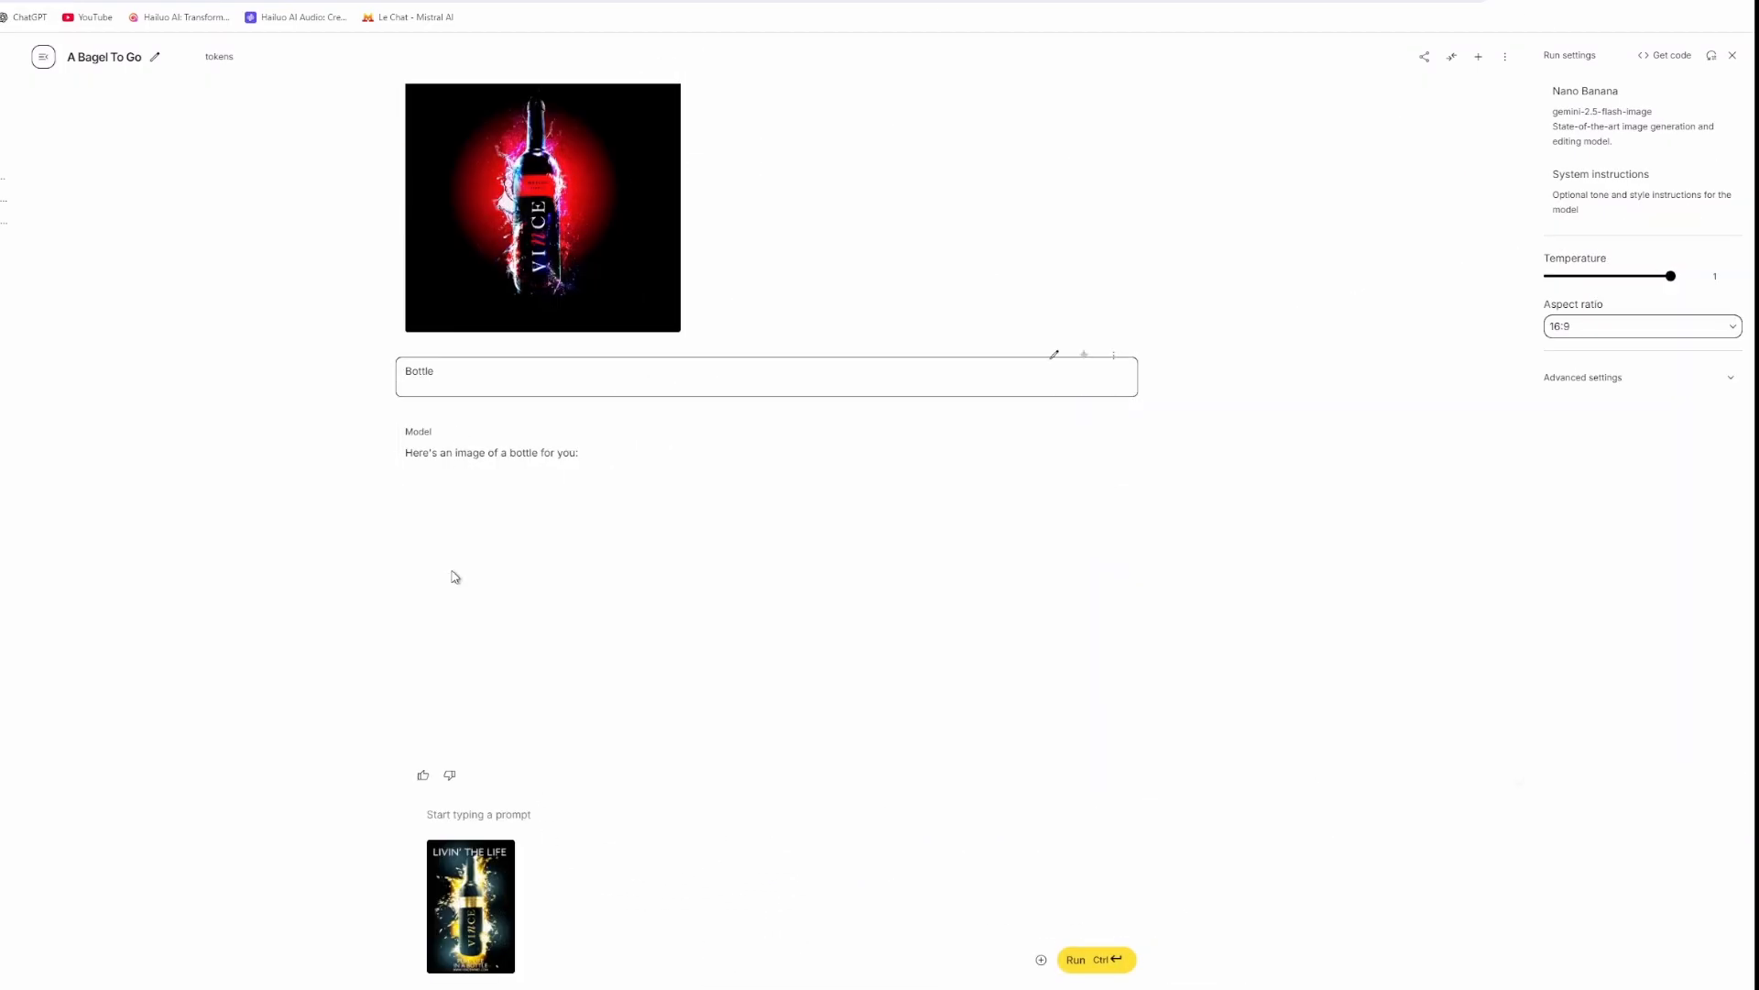
pyautogui.write('Remove all the text')
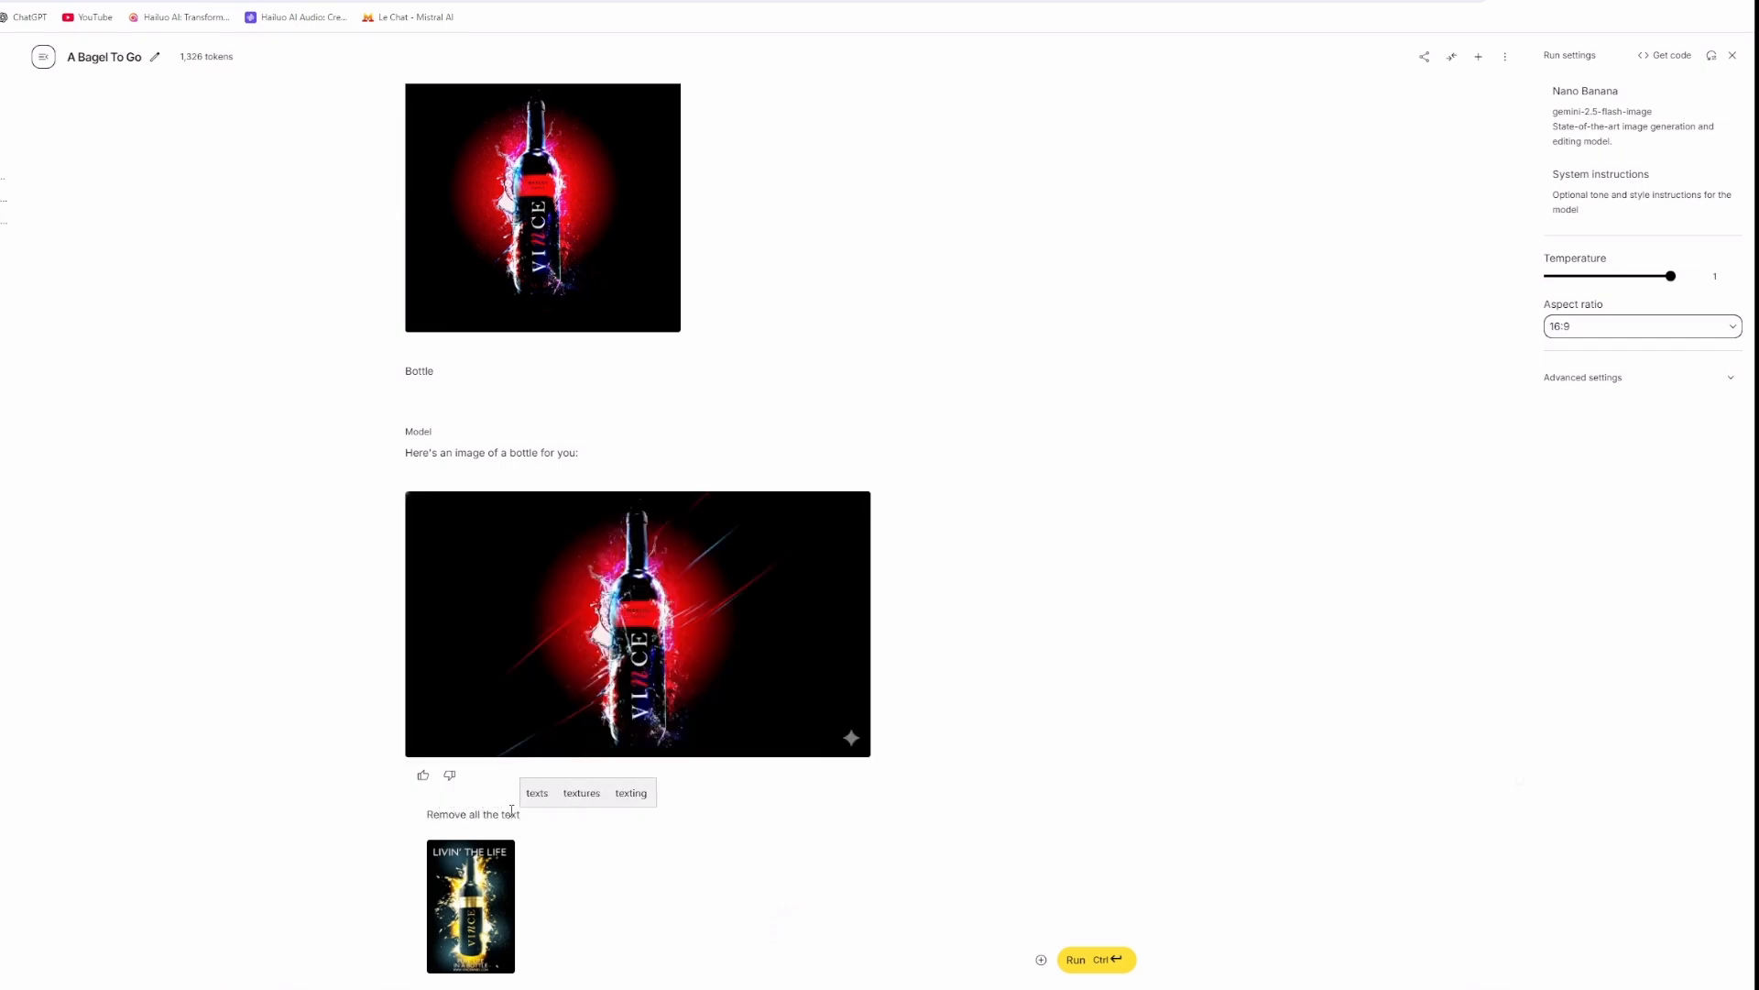
pyautogui.hotkey('ctrl', 'Return')
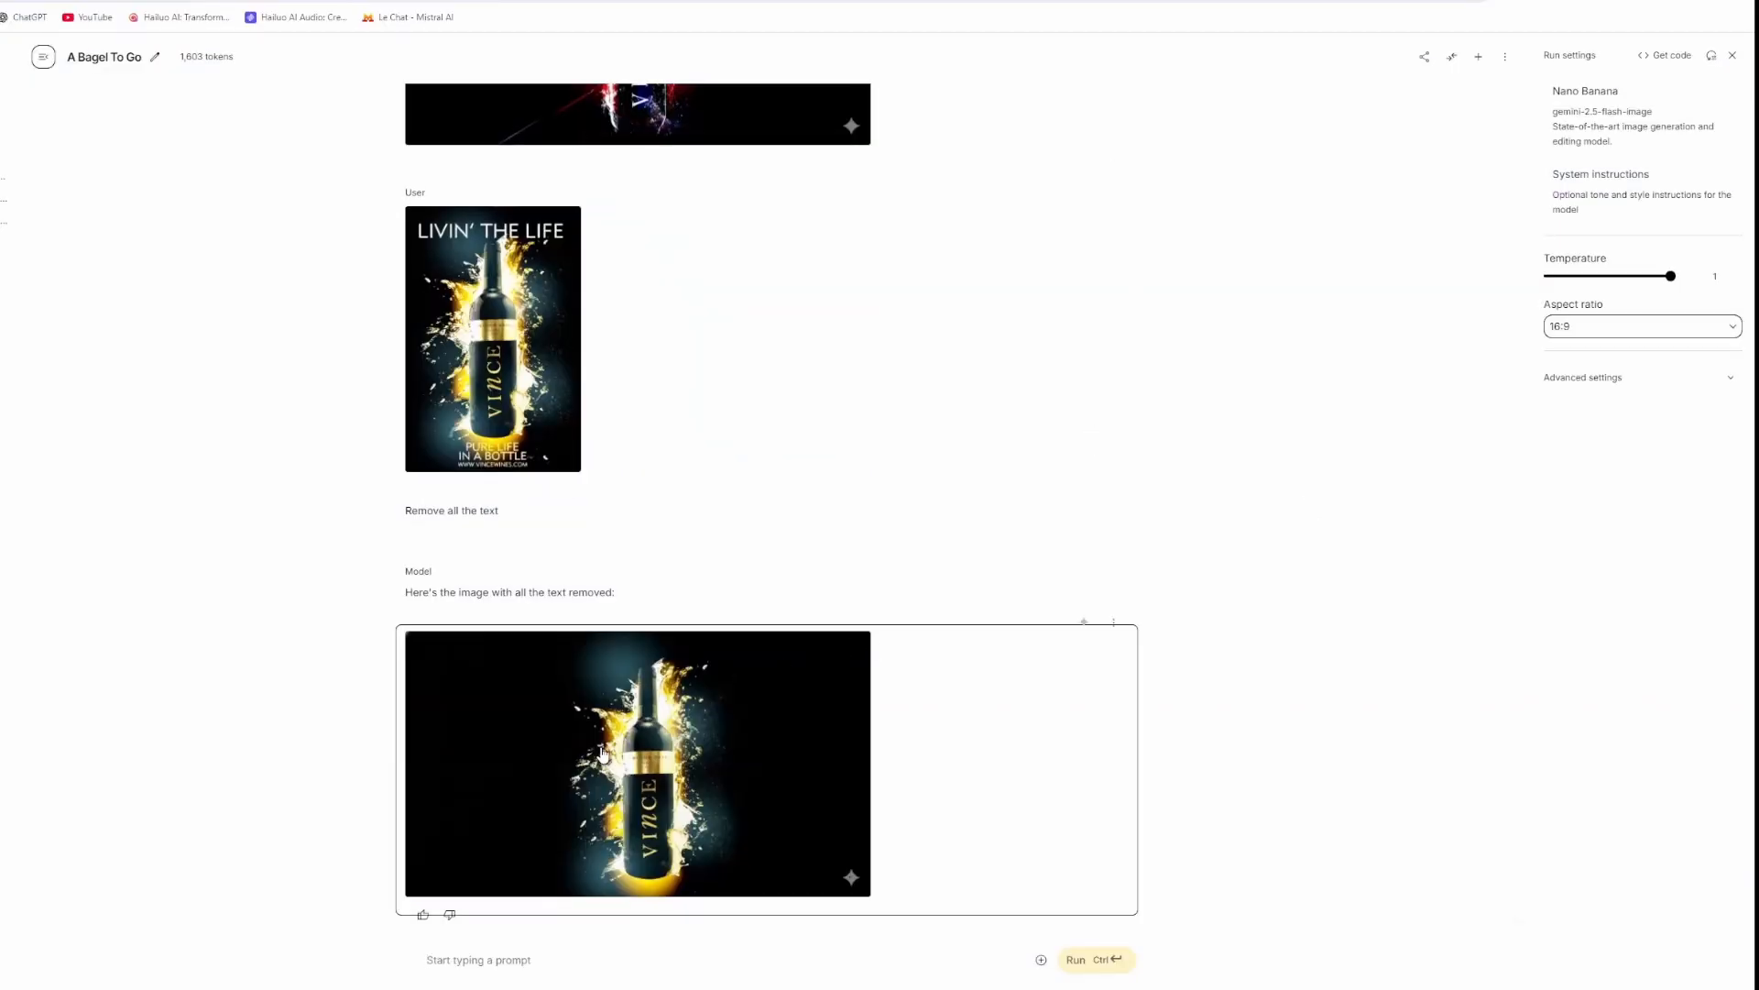
# - Download the generated gold bottle image and add it to the Recraft canvas beside the red bottle image
pyautogui.click(665, 743)
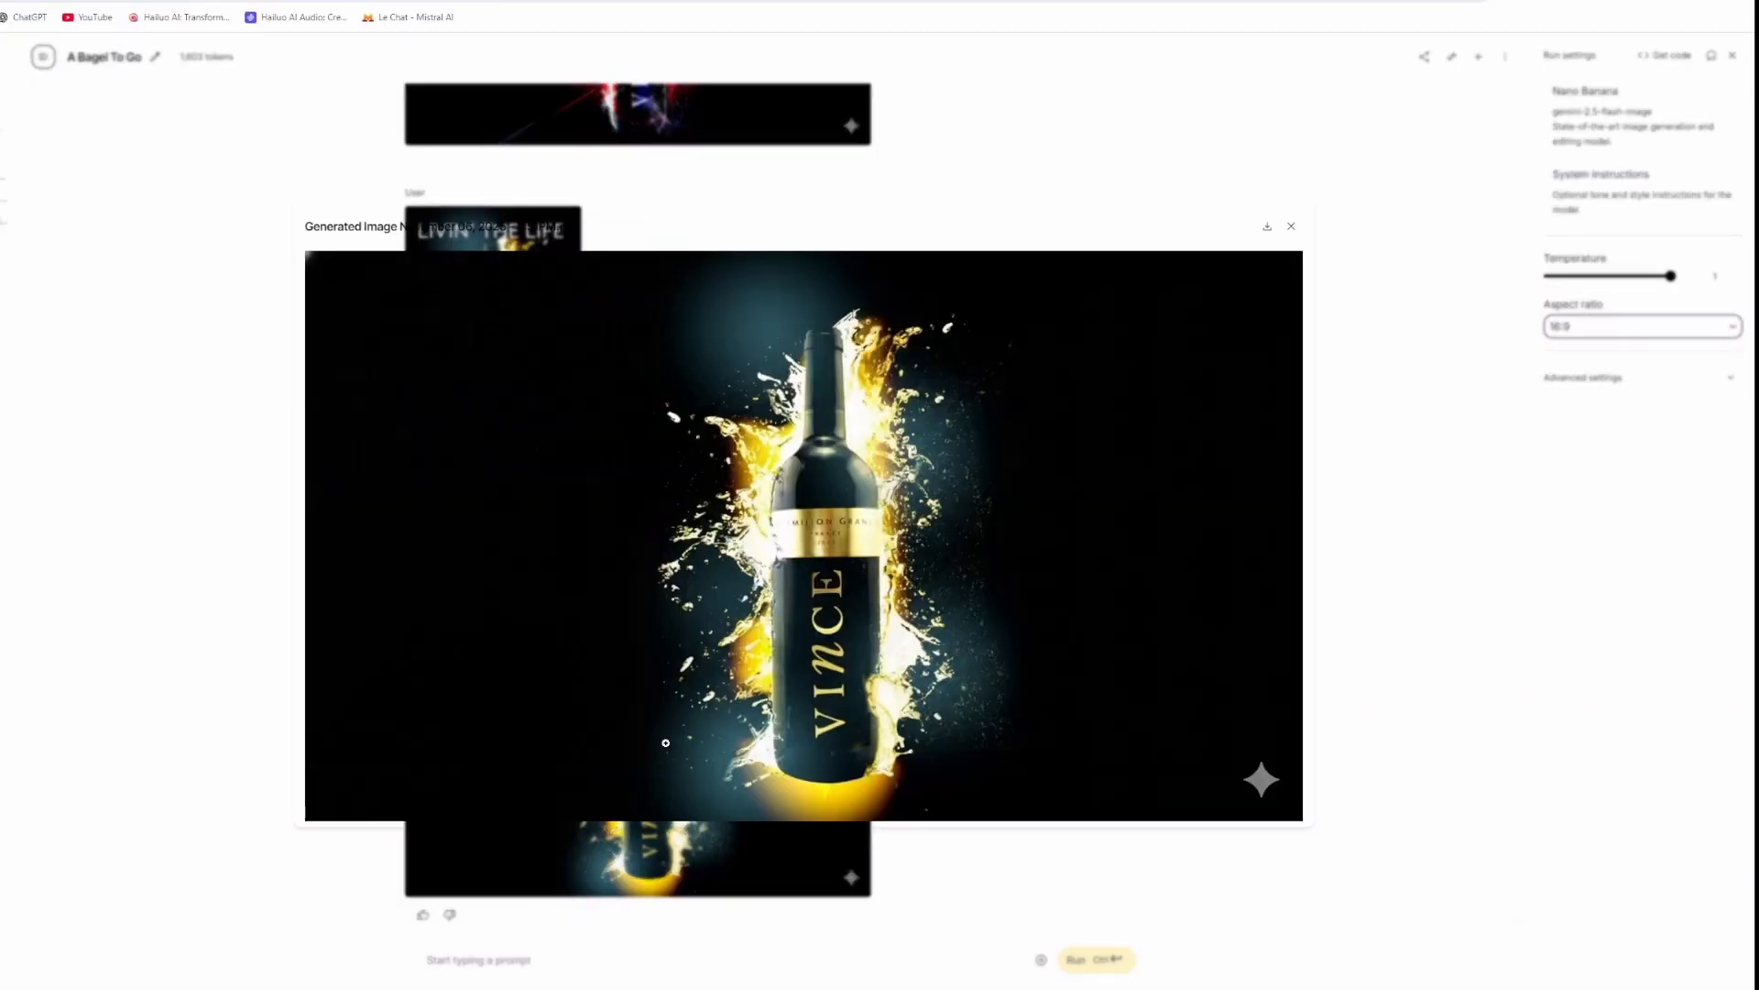
pyautogui.click(839, 541)
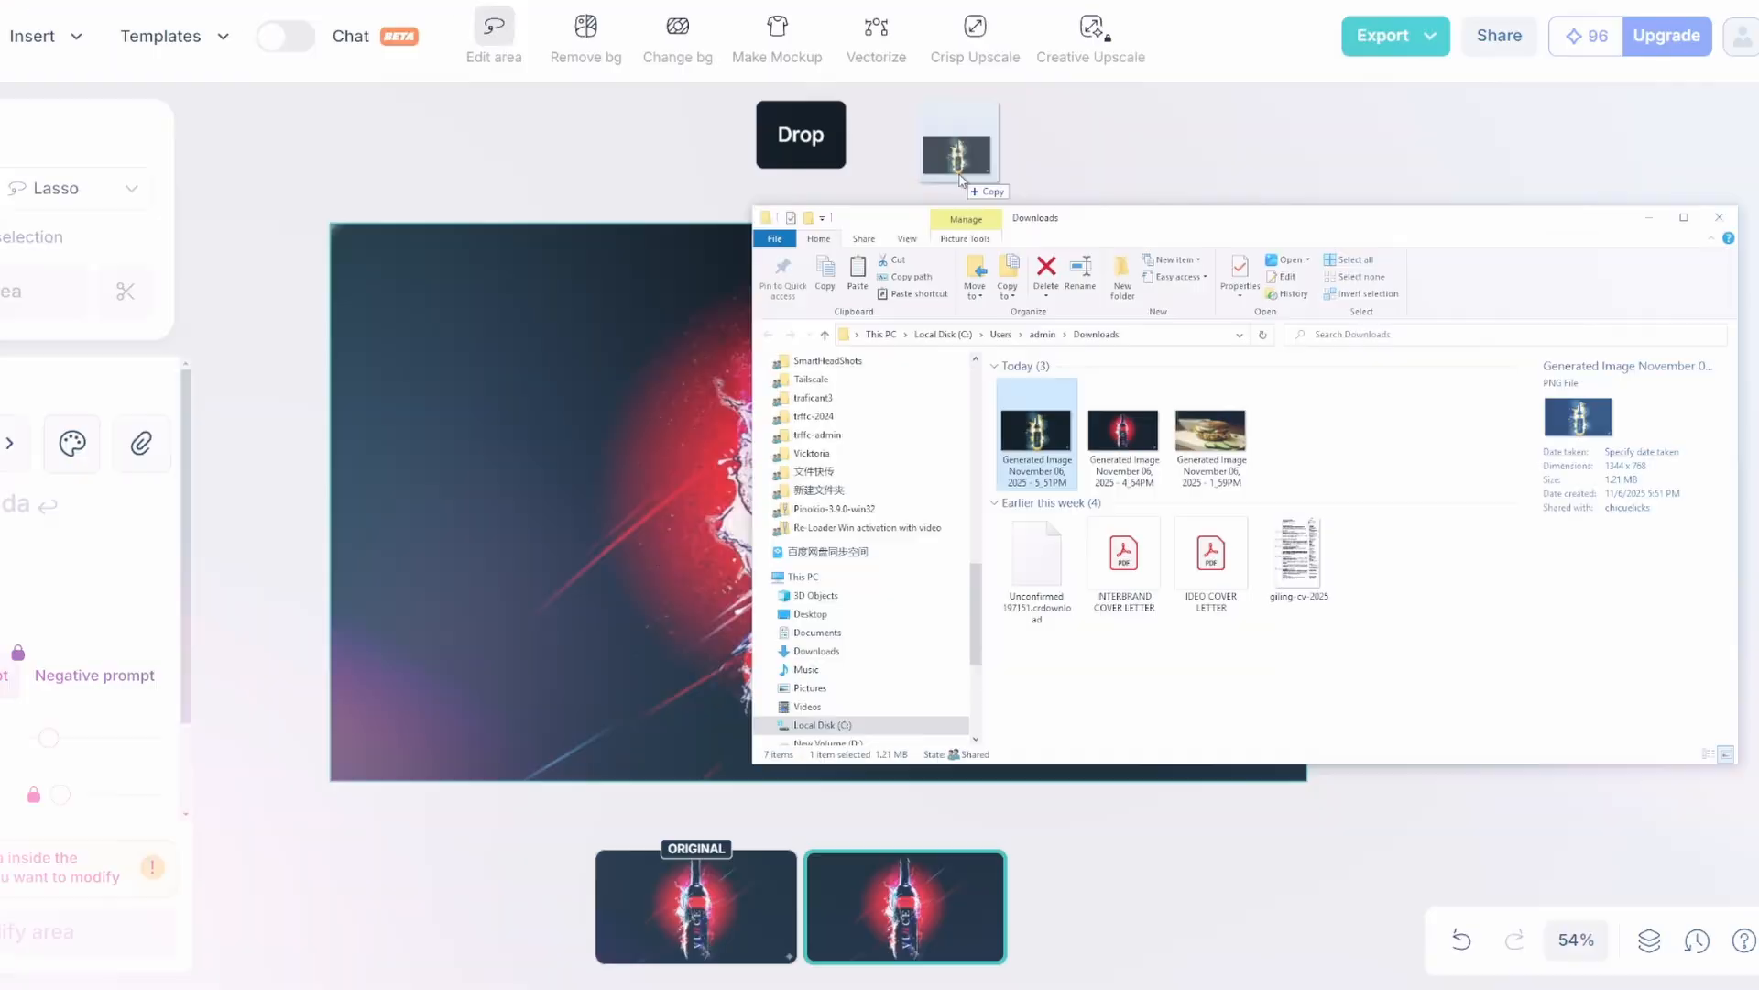
pyautogui.moveTo(962, 157); pyautogui.dragTo(967, 177)
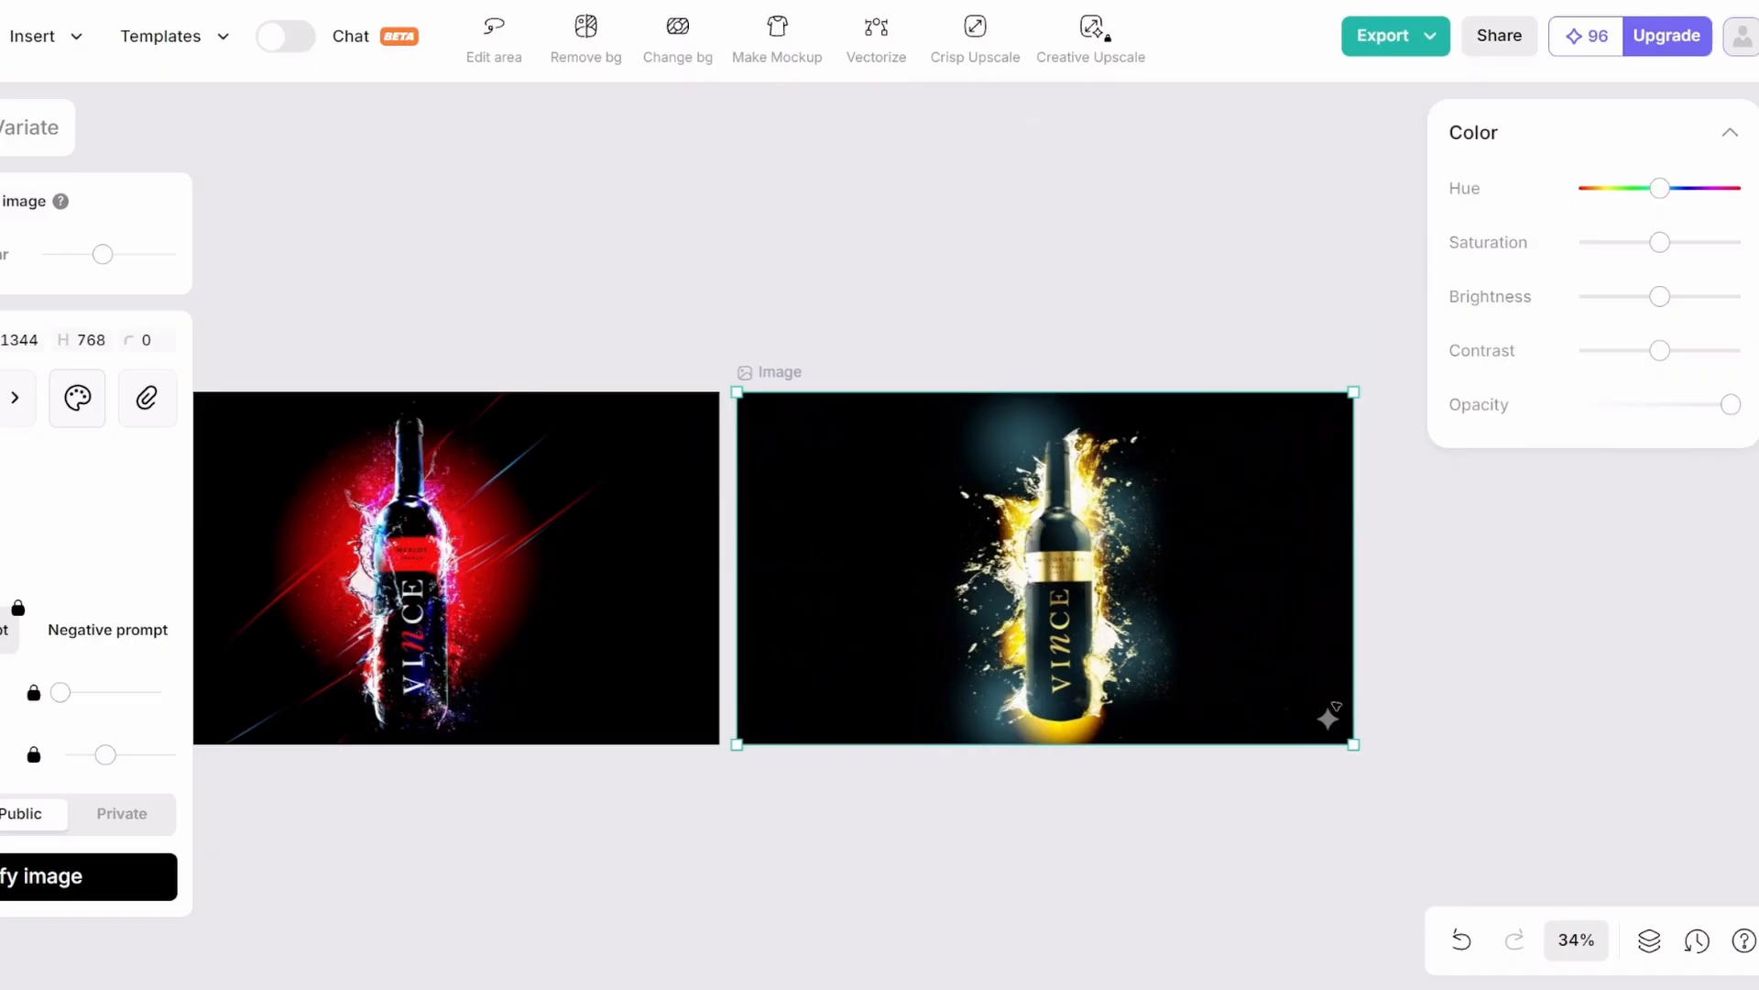
# - Lasso the star watermark near the gold bottle image's lower-right corner with Edit area and erase it
pyautogui.click(494, 29)
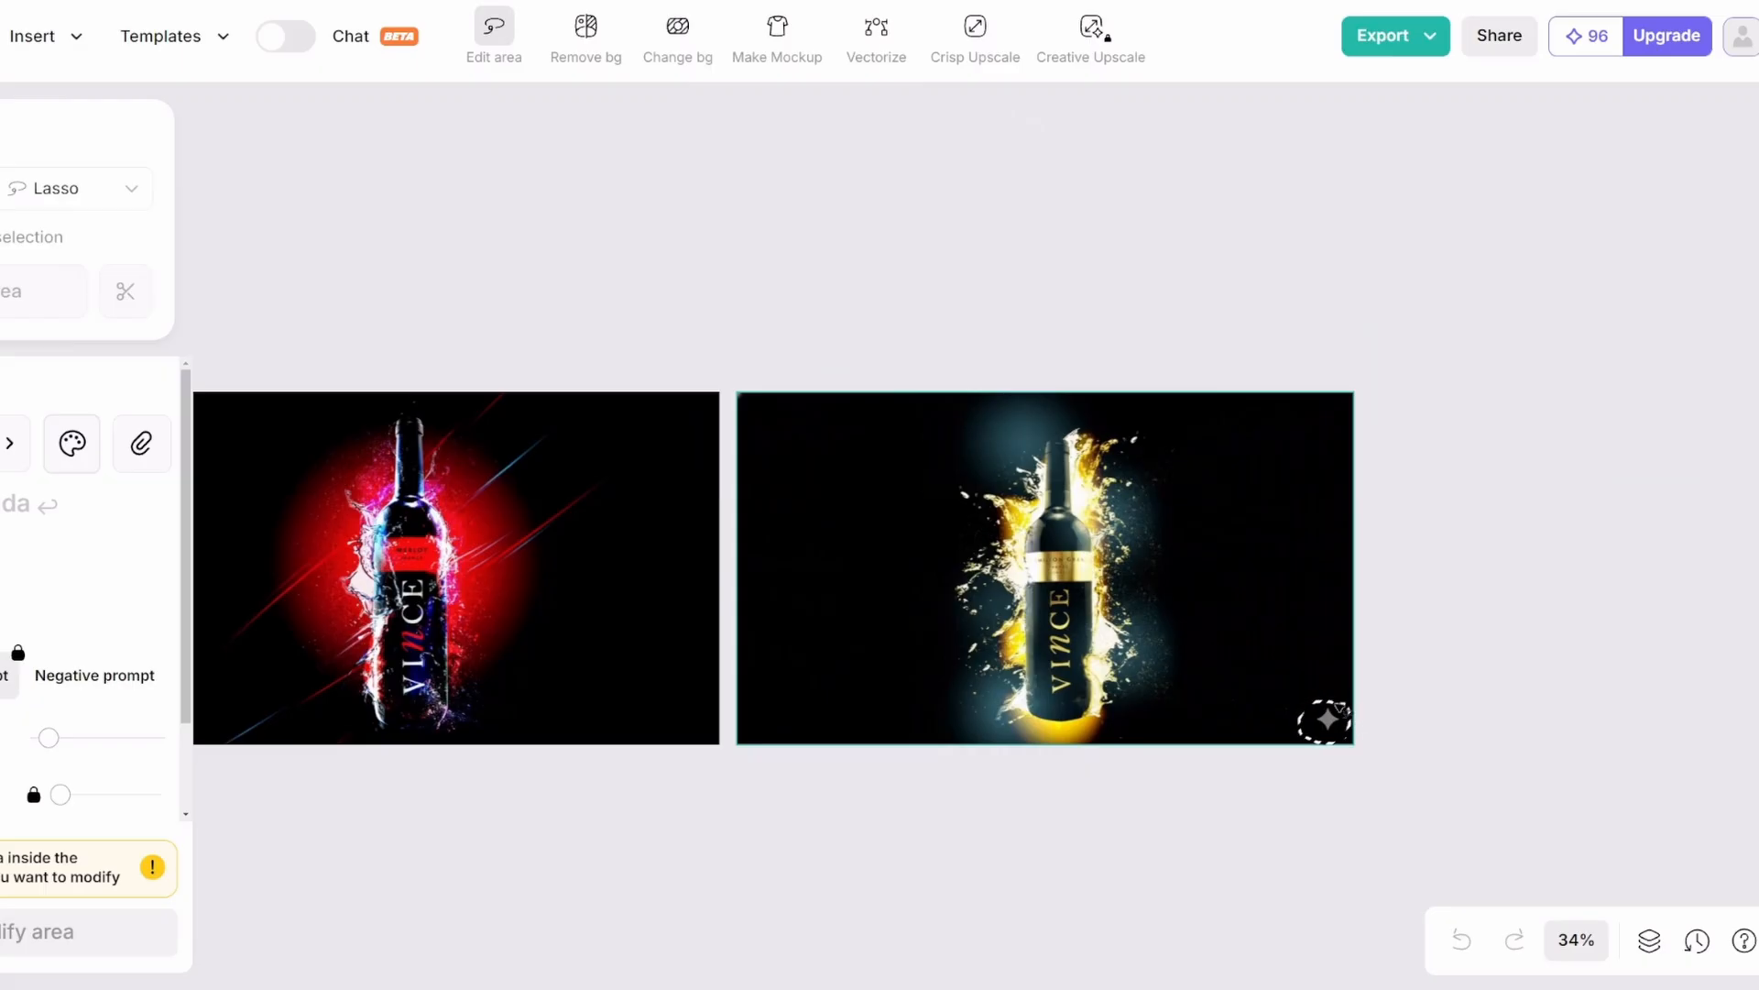
pyautogui.moveTo(1335, 704); pyautogui.dragTo(1341, 709)
pyautogui.click(85, 313)
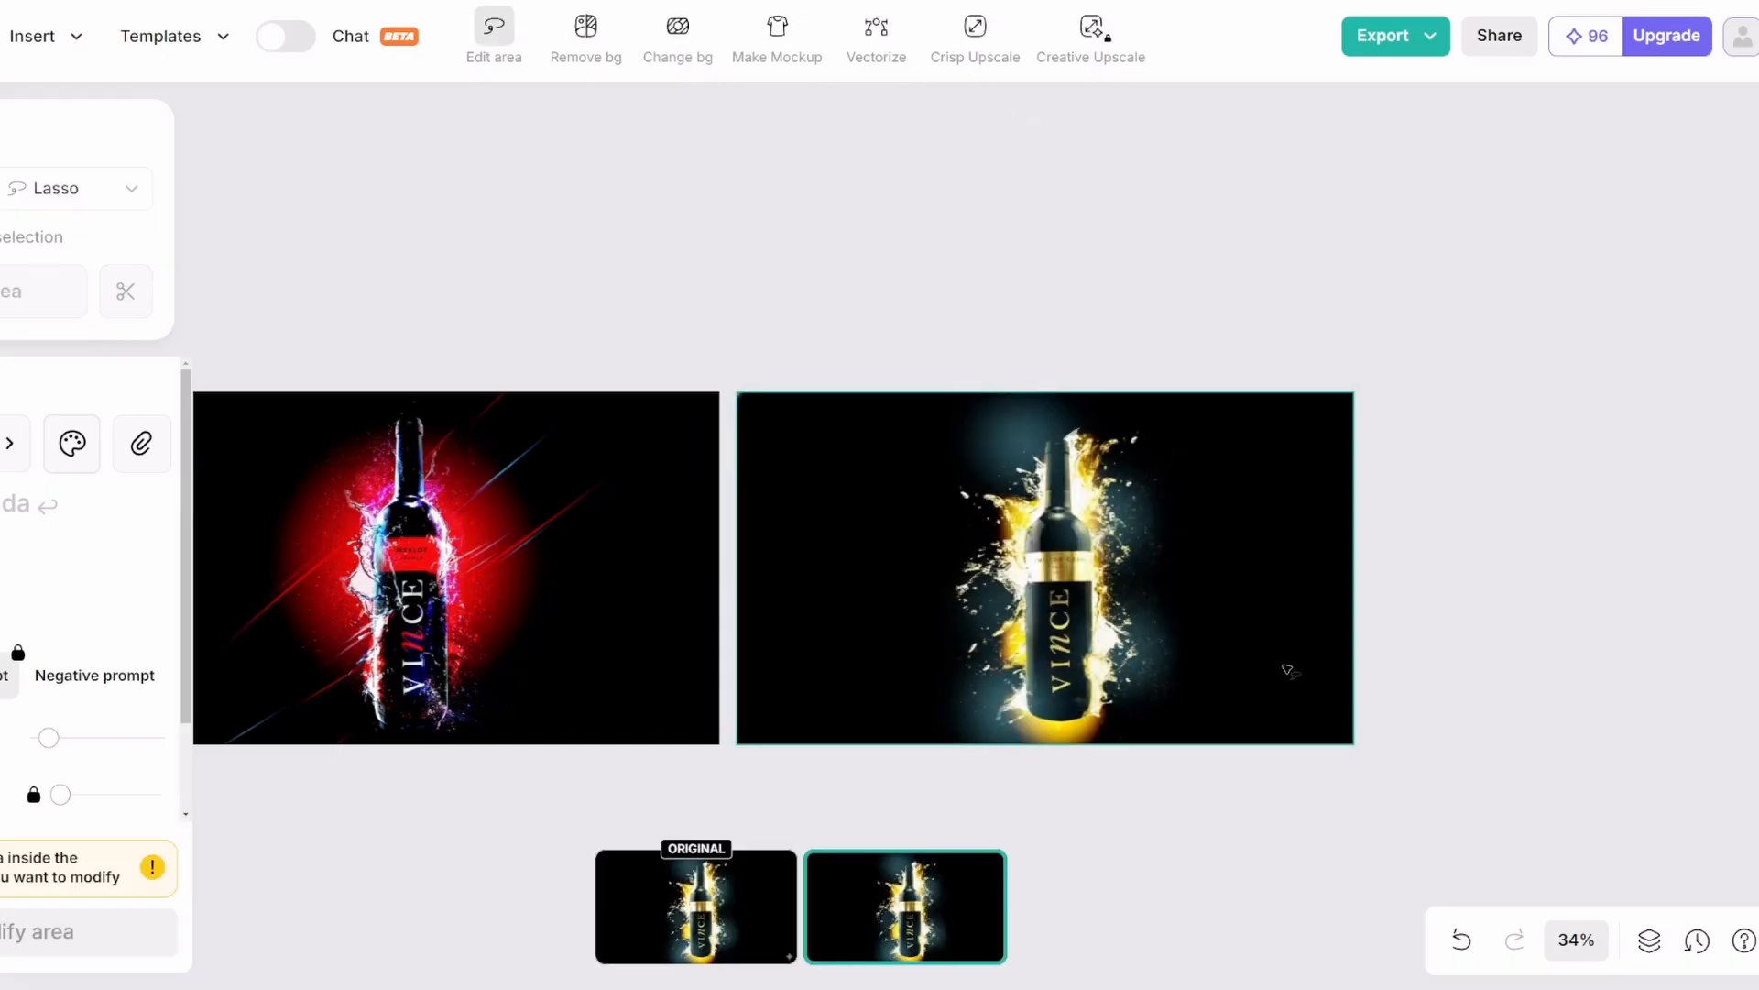
# - Export the cleaned gold bottle image as PNG
pyautogui.rightClick(1109, 595)
pyautogui.moveTo(1136, 965)
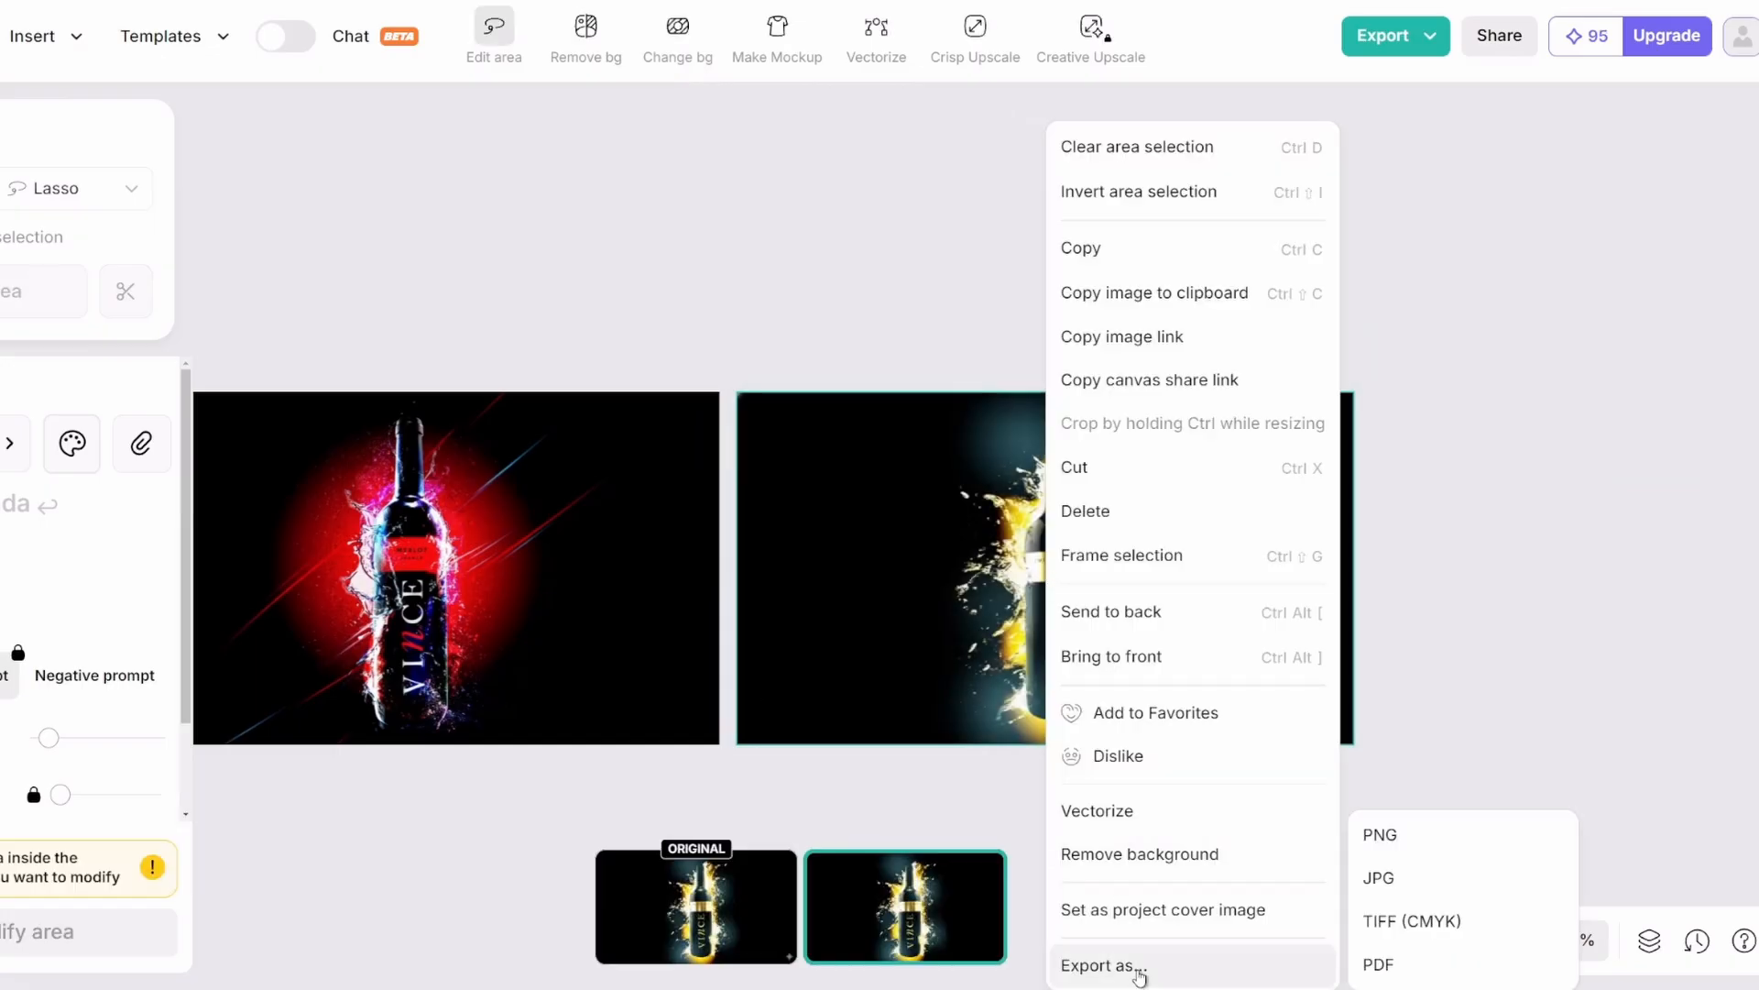
pyautogui.click(1383, 835)
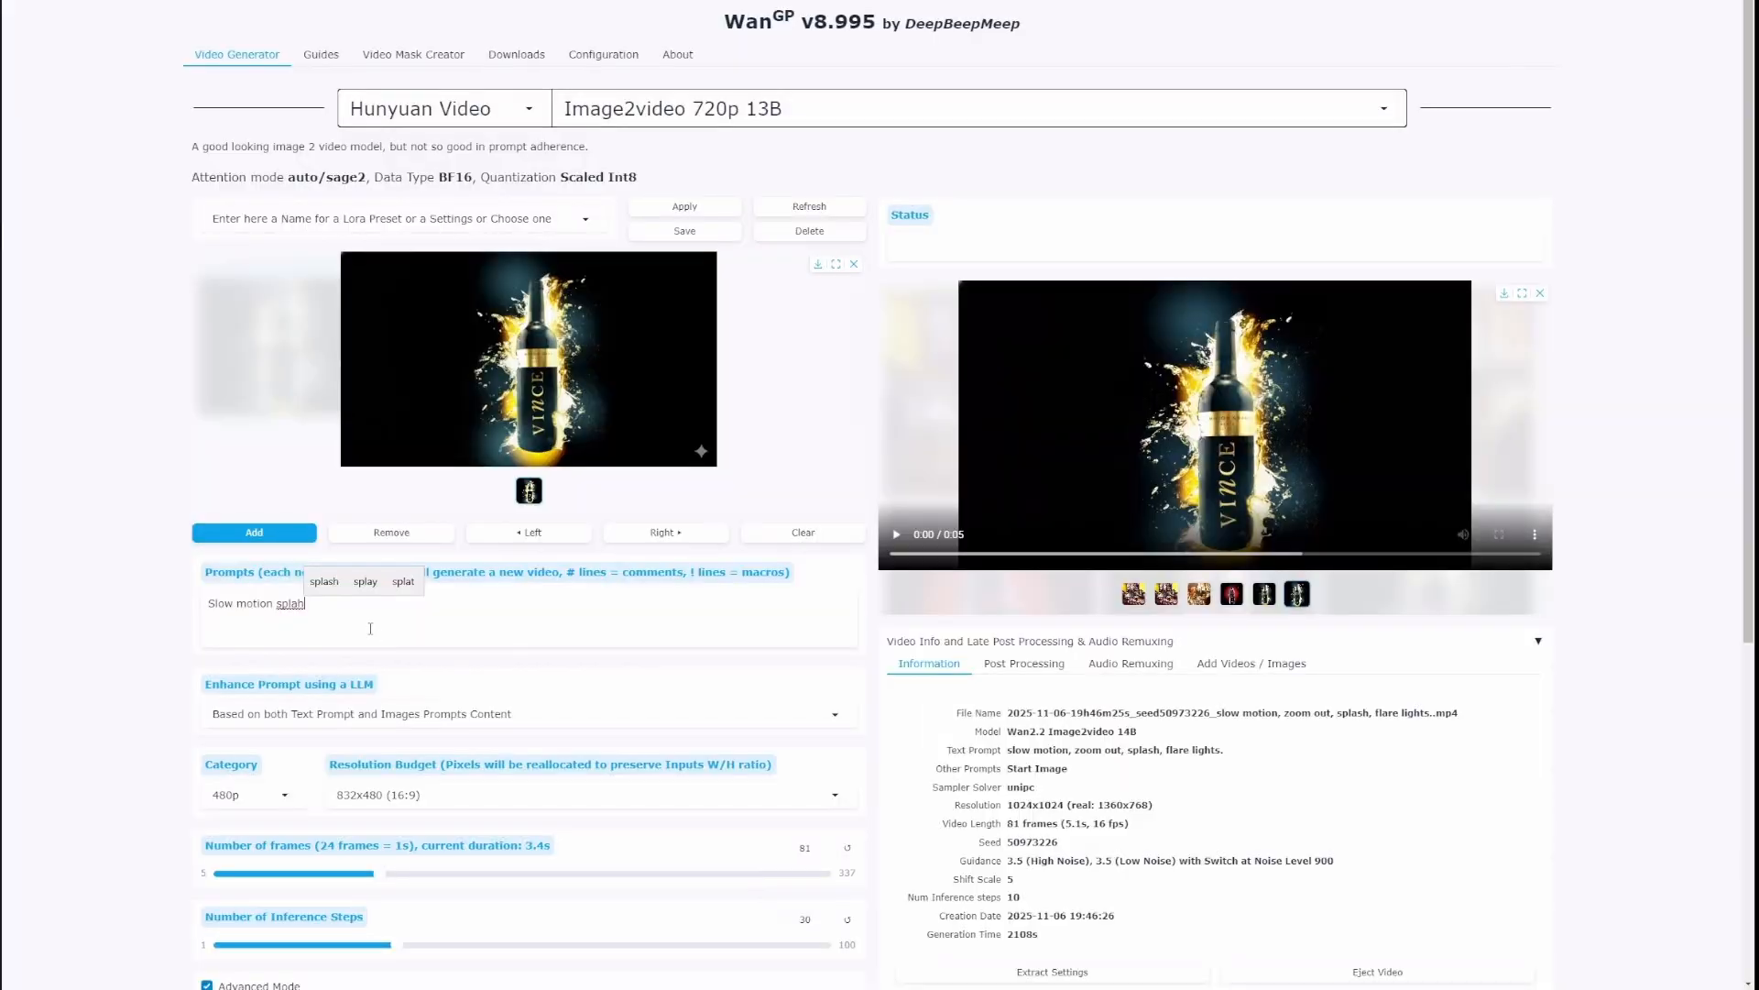
# - In WanGP, complete the prompt as "Slow motion splash" and try the 720p resolution category before returning to 480p
pyautogui.click(325, 581)
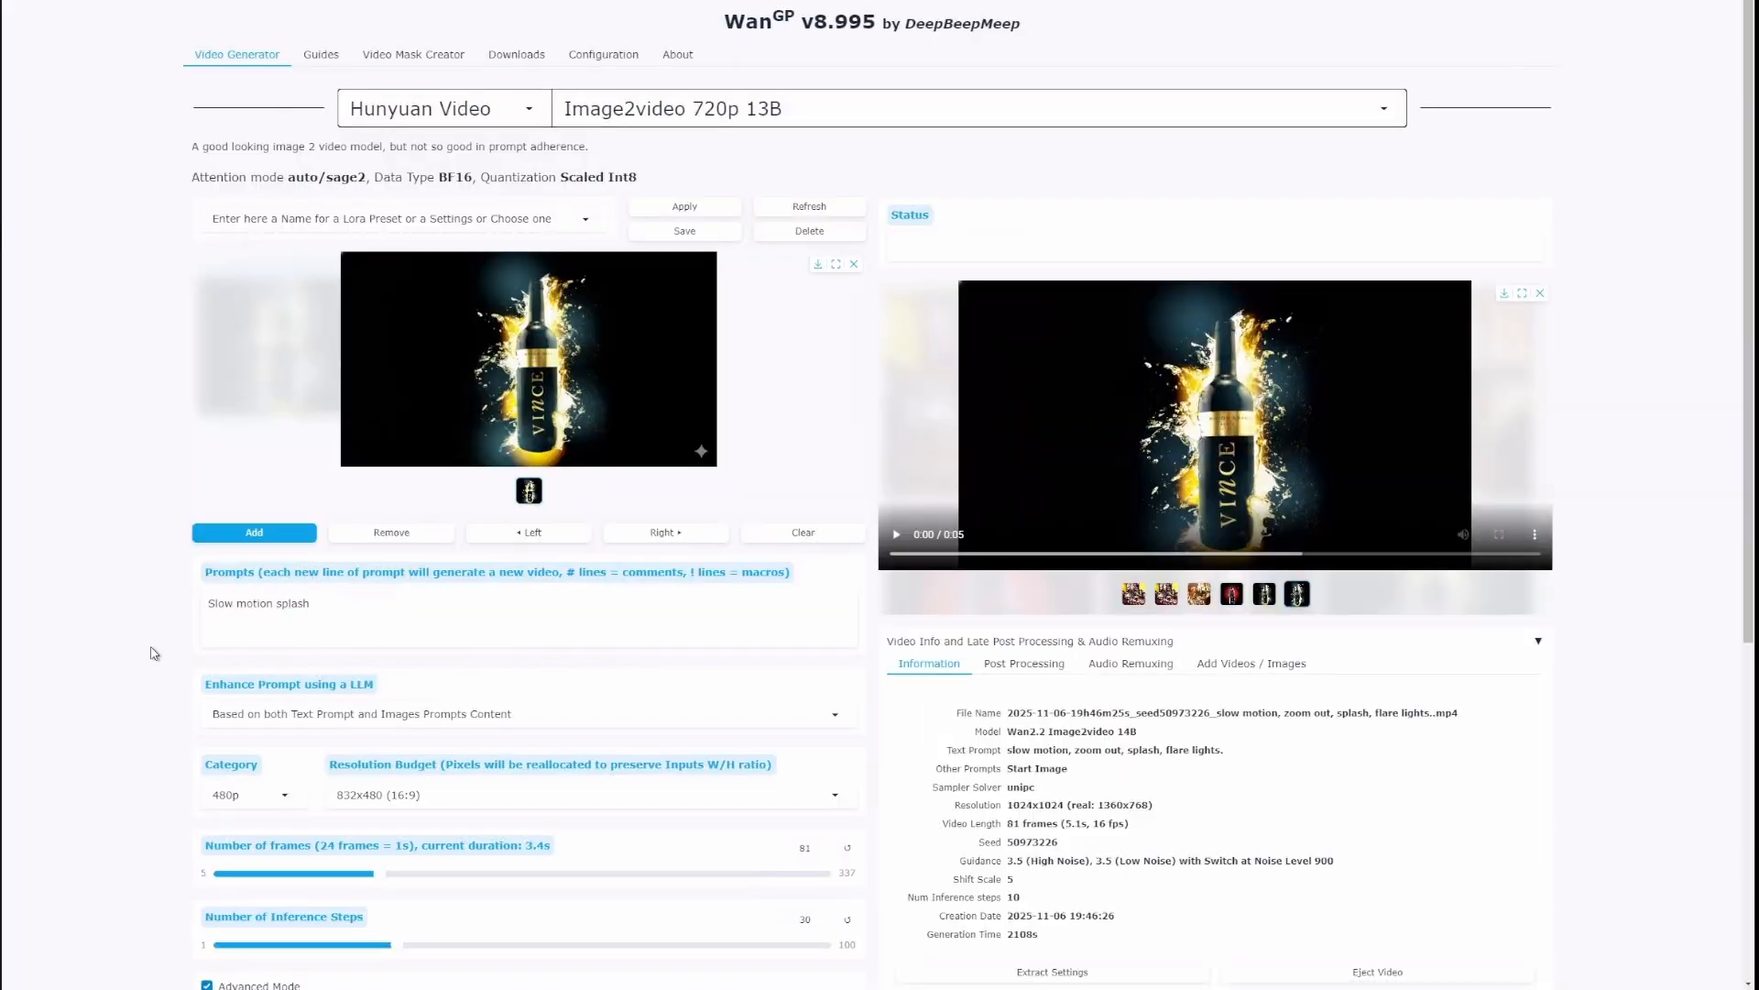
pyautogui.click(238, 798)
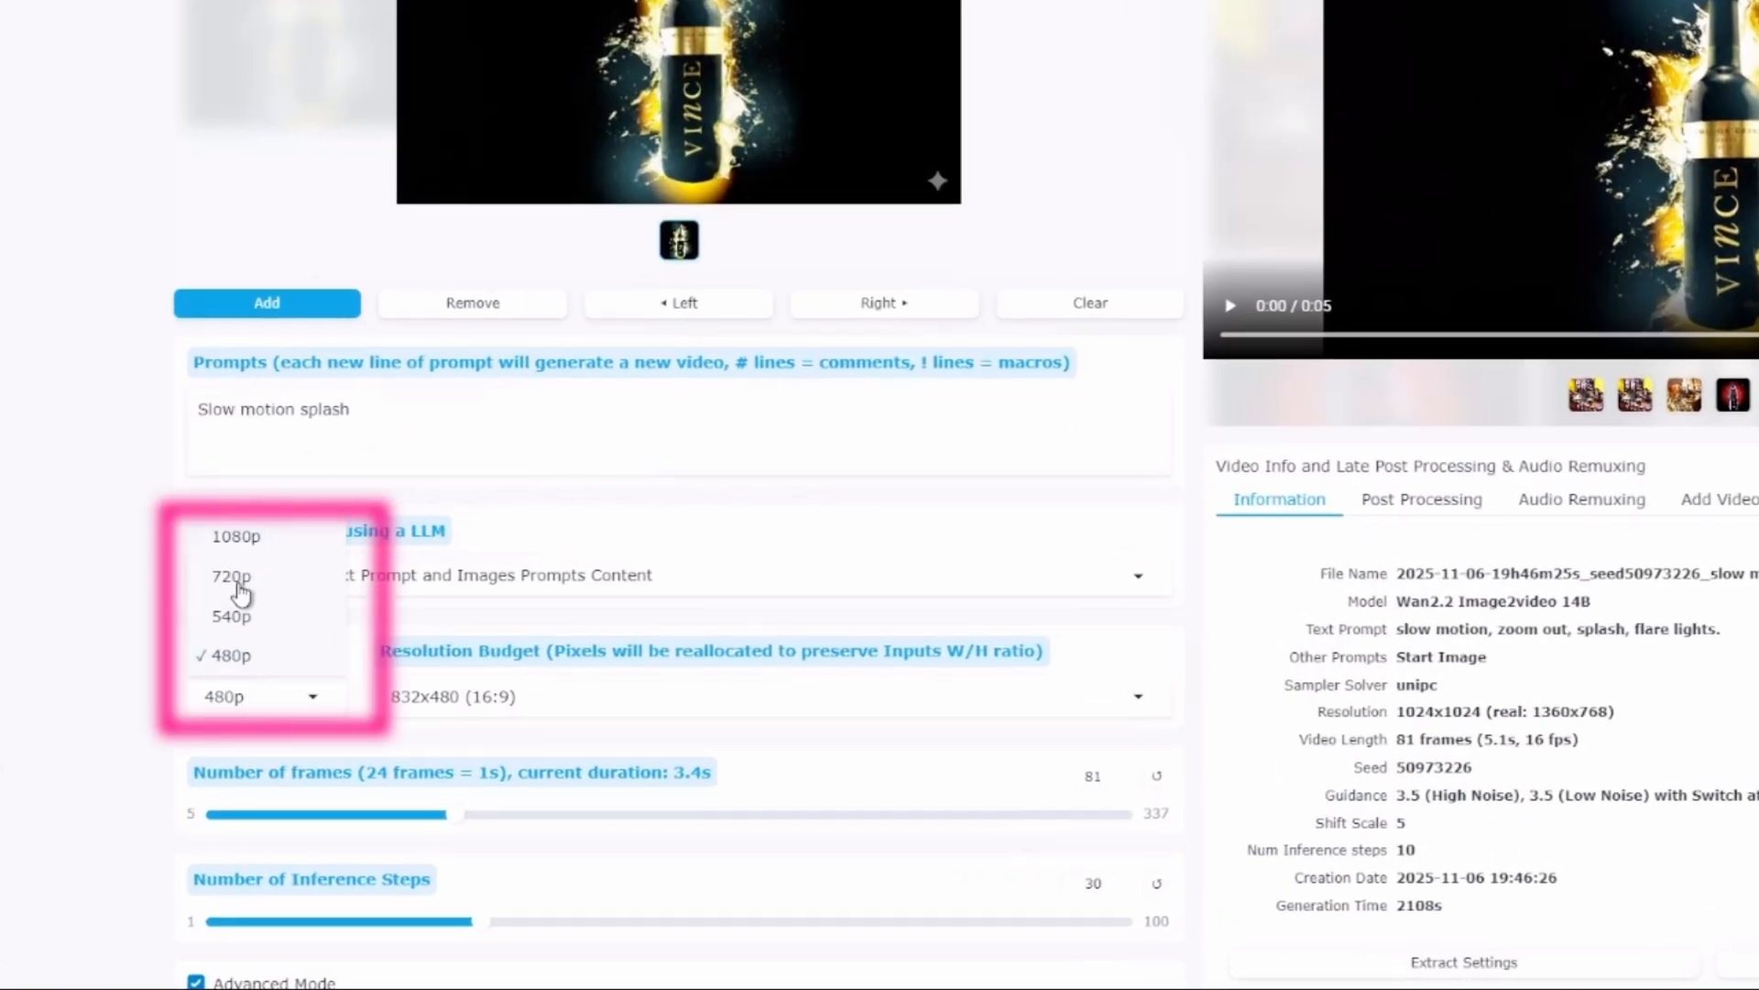
pyautogui.click(238, 590)
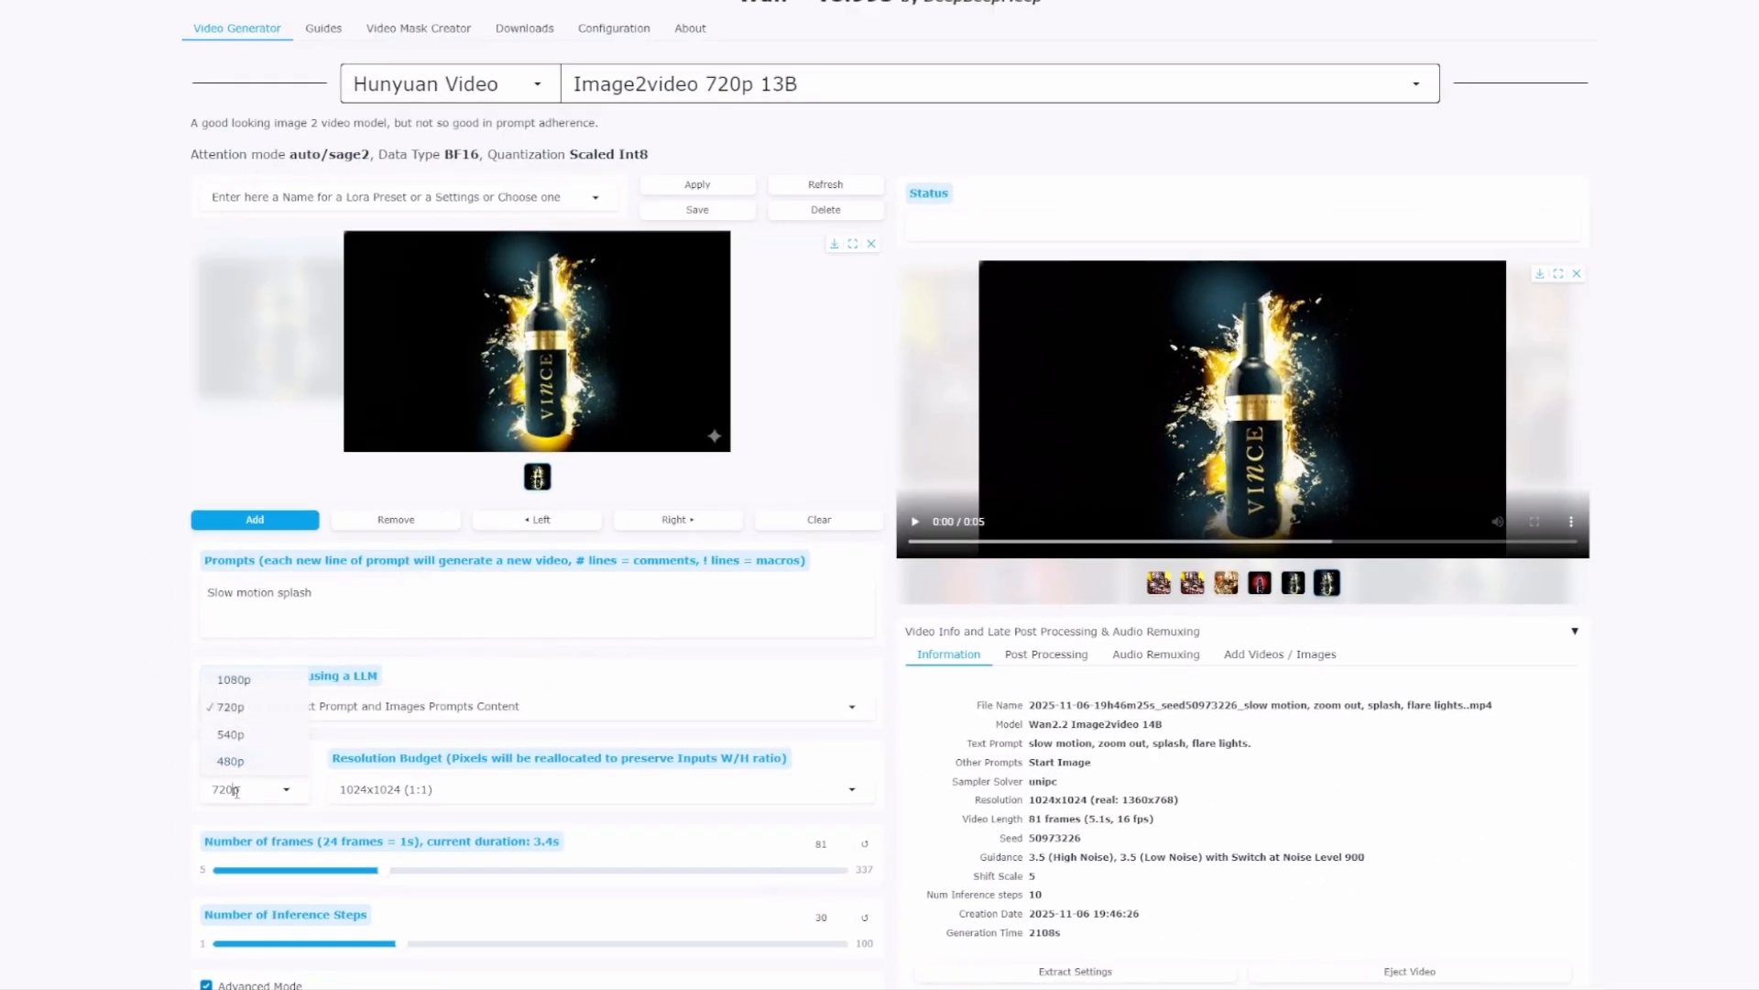
pyautogui.click(230, 759)
pyautogui.scroll(-2, 164, 778)
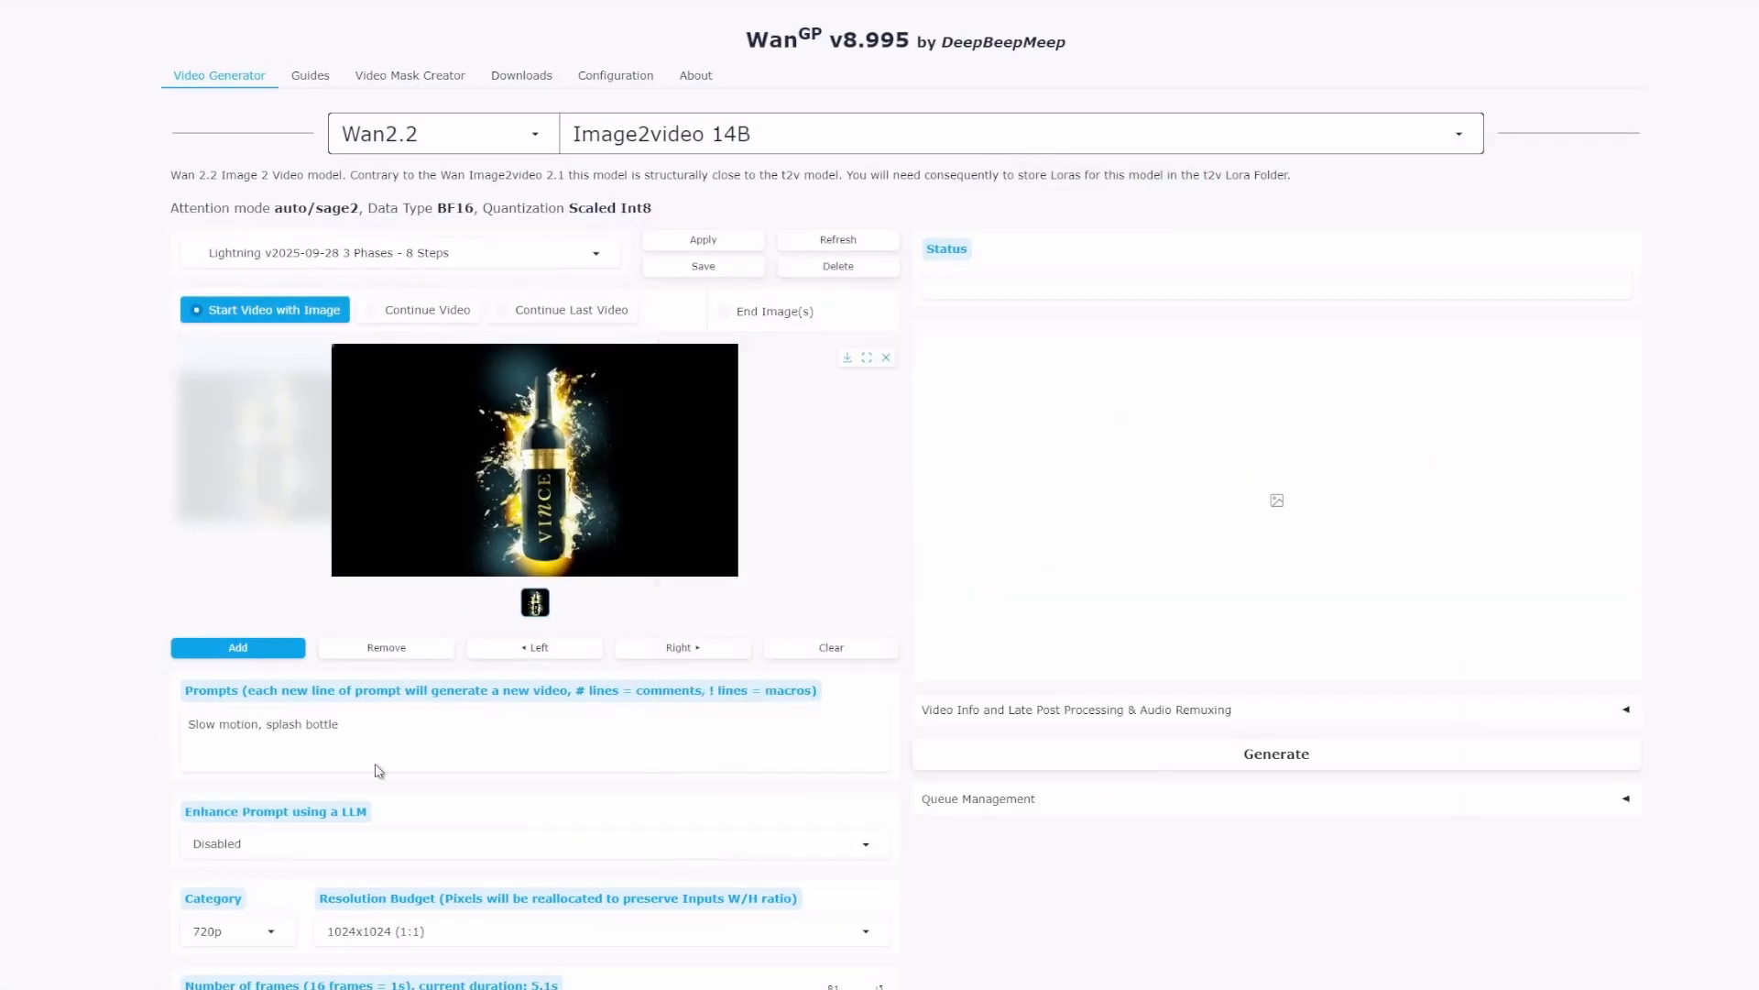
# - Base the prompt enhancement on both text prompt and images prompts content, generate the gold bottle video and play it
pyautogui.scroll(-4, 367, 768)
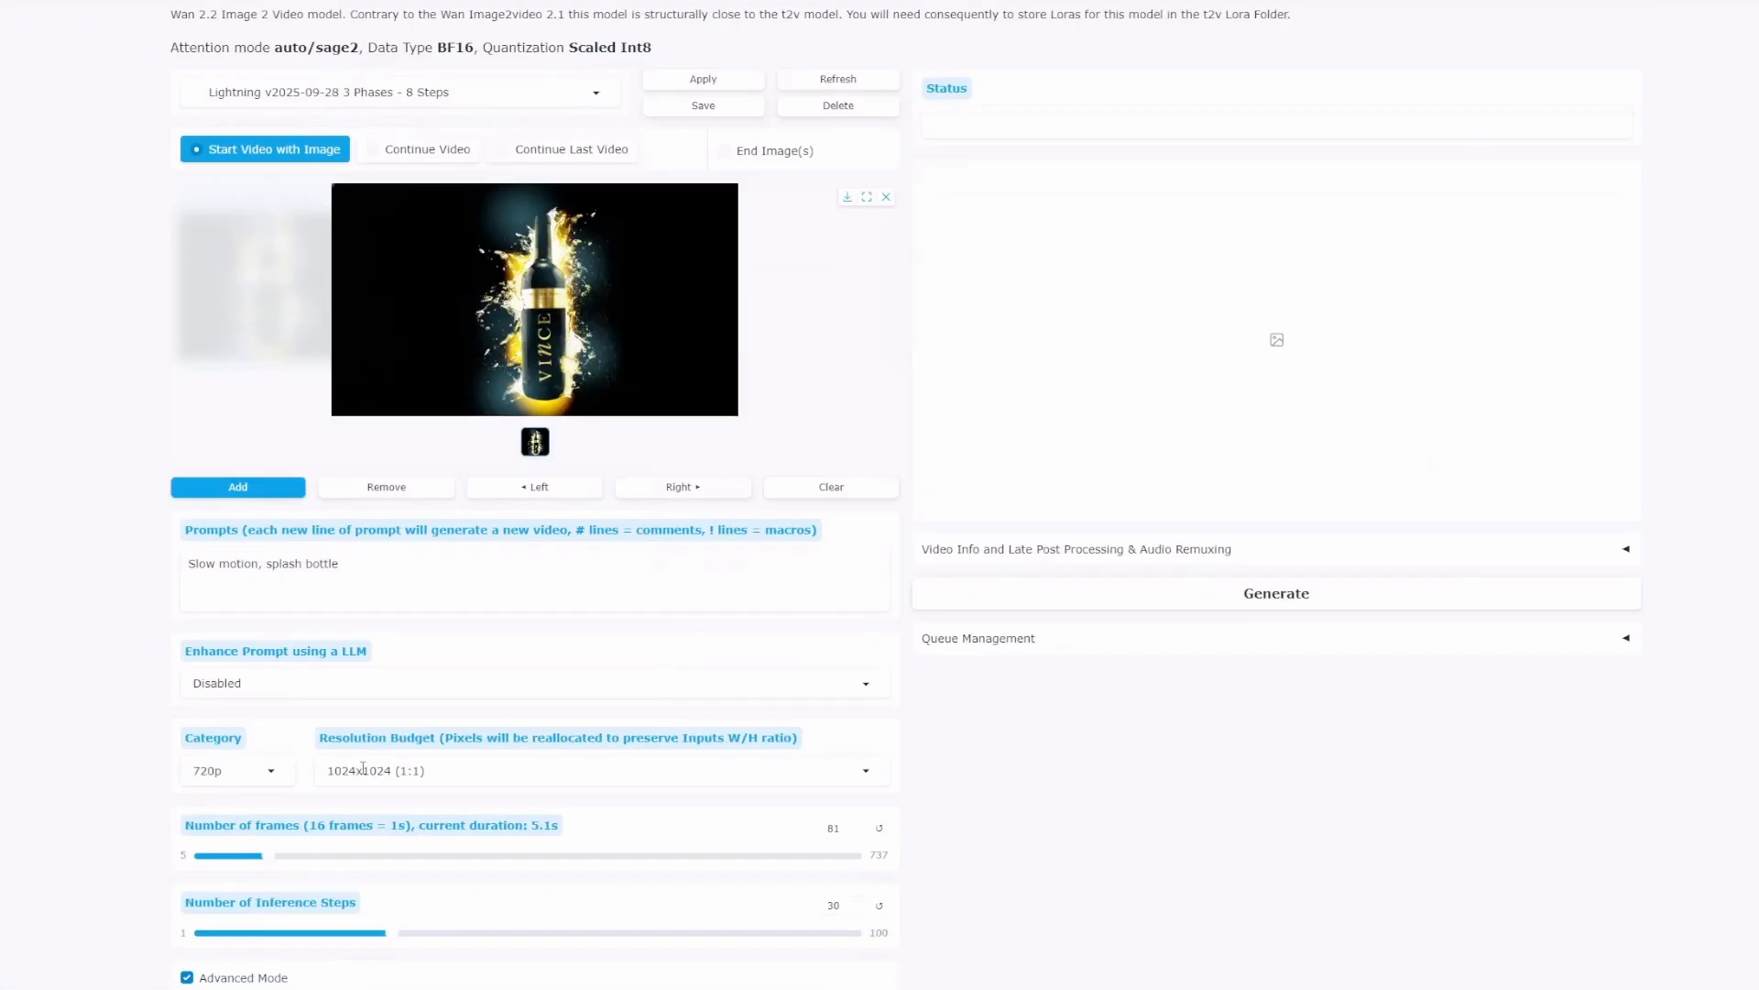
pyautogui.click(265, 523)
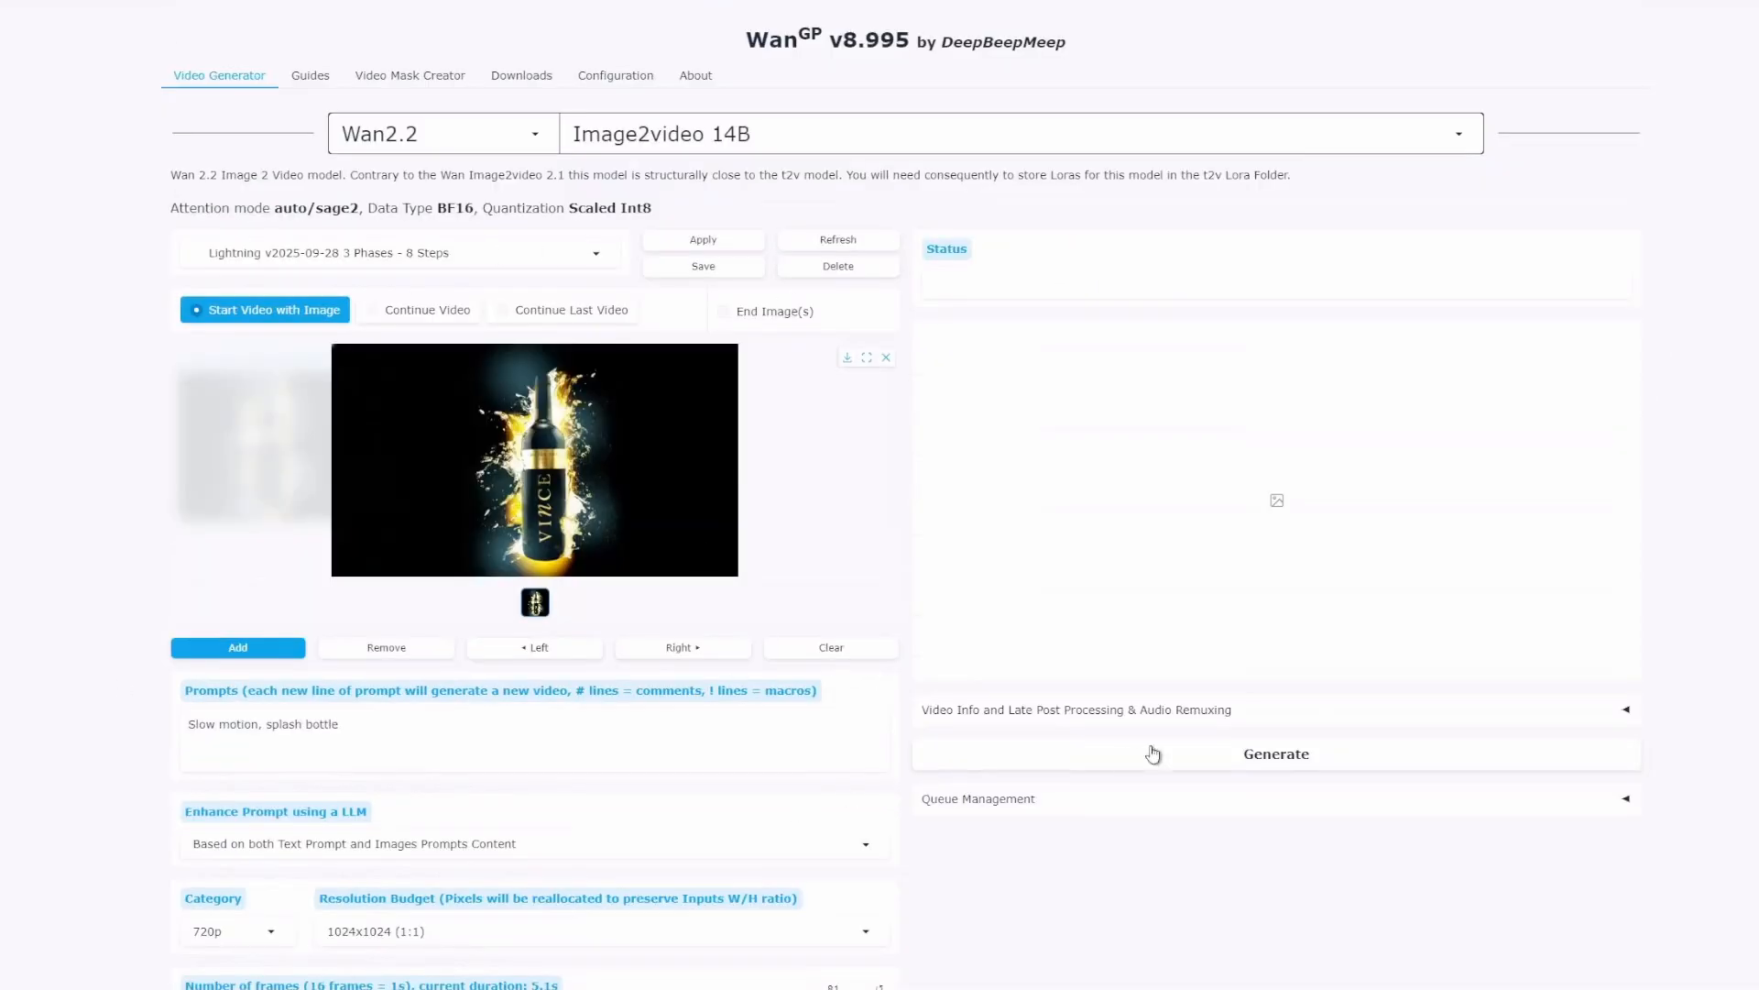
pyautogui.click(1223, 759)
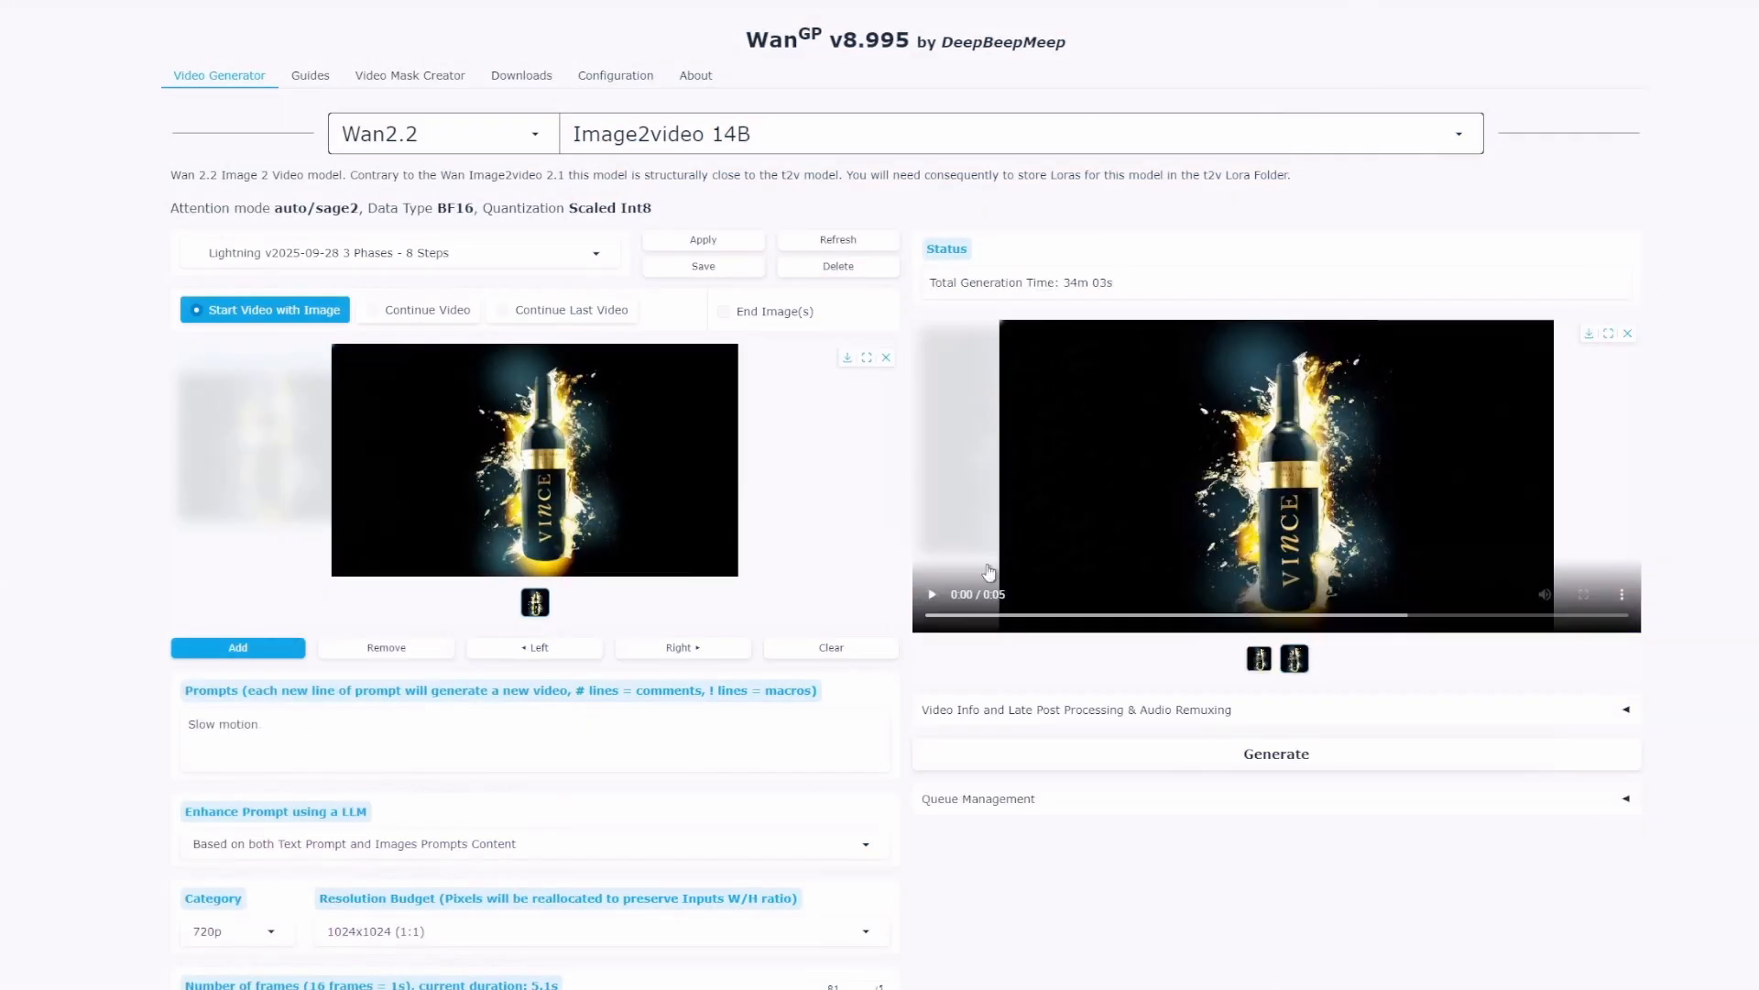
pyautogui.click(932, 595)
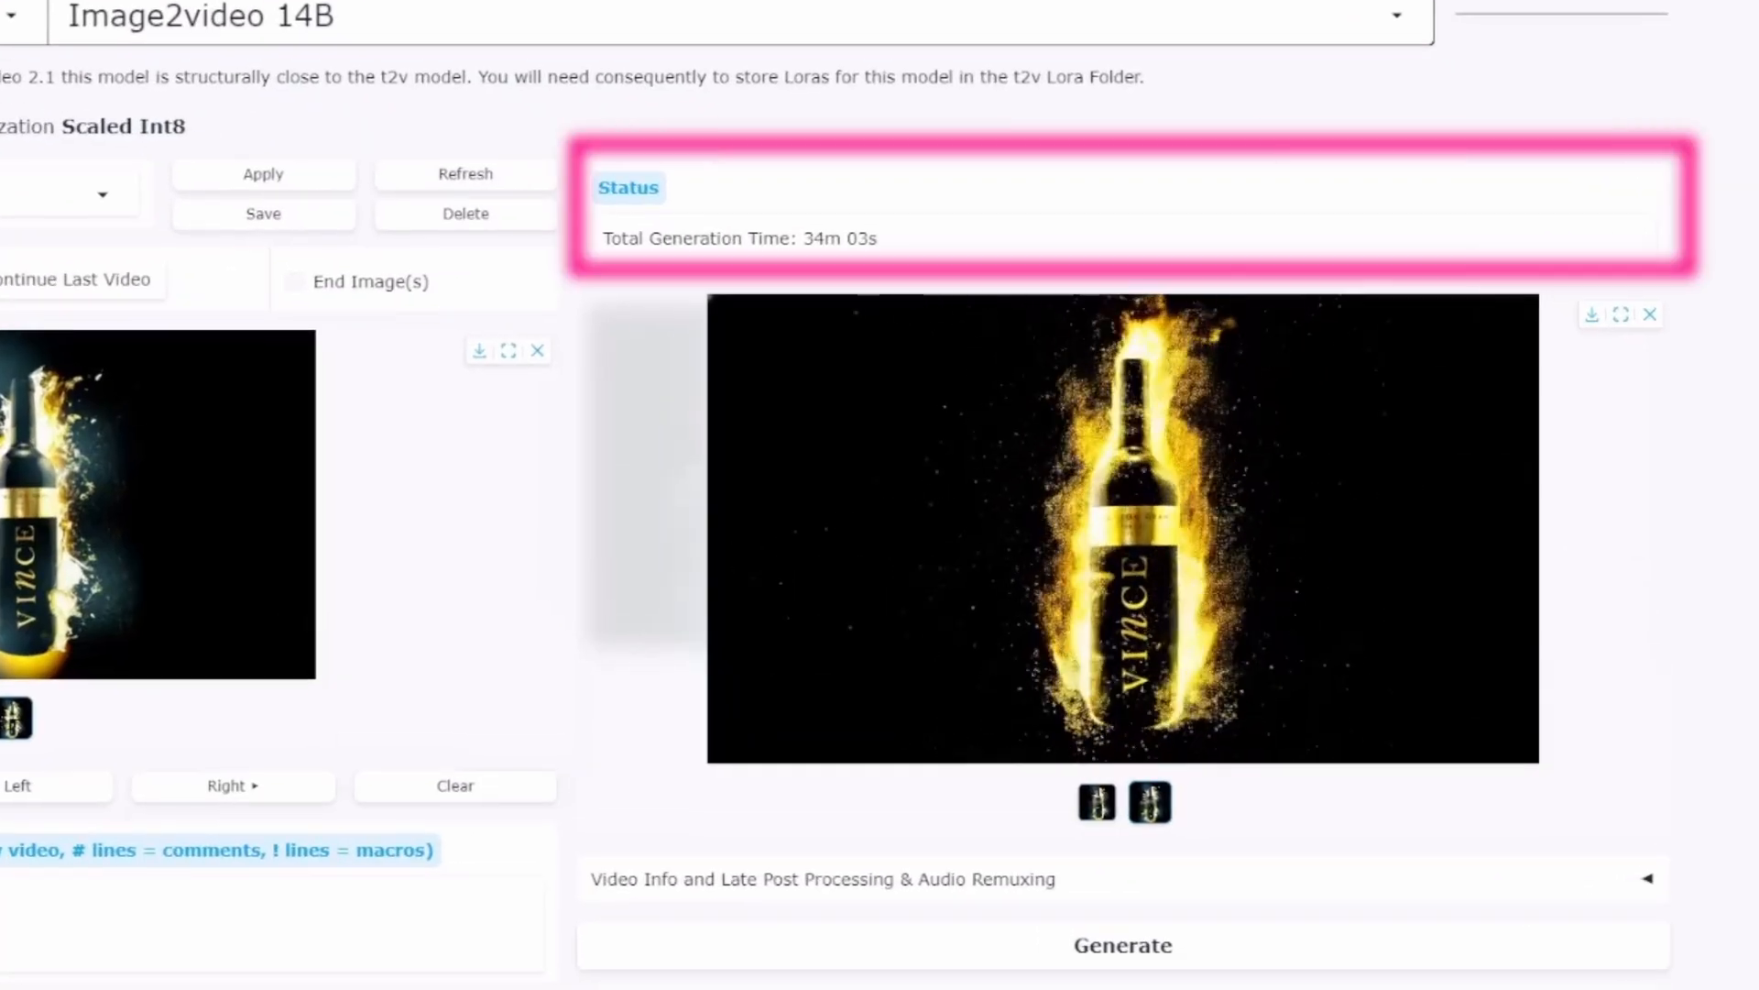
pyautogui.click(606, 705)
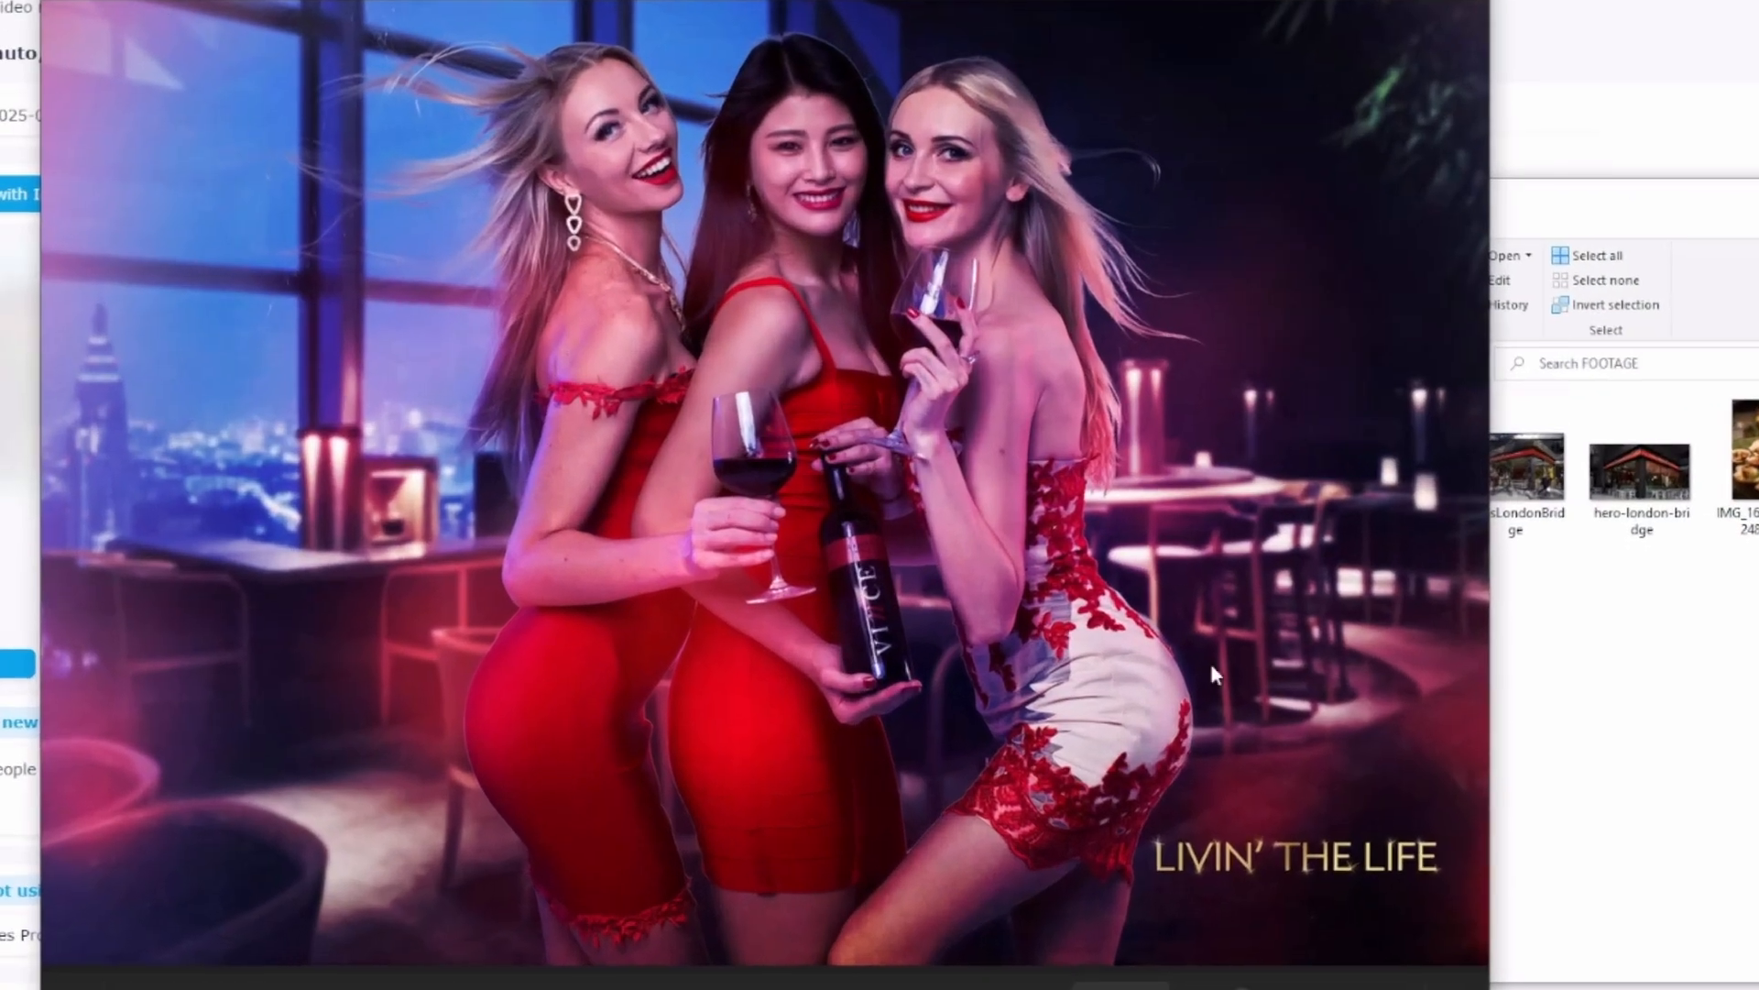
# - In the Photos editor, crop the bottom off the photo of three women so the "LIVIN' THE LIFE" text is excluded
pyautogui.click(581, 1)
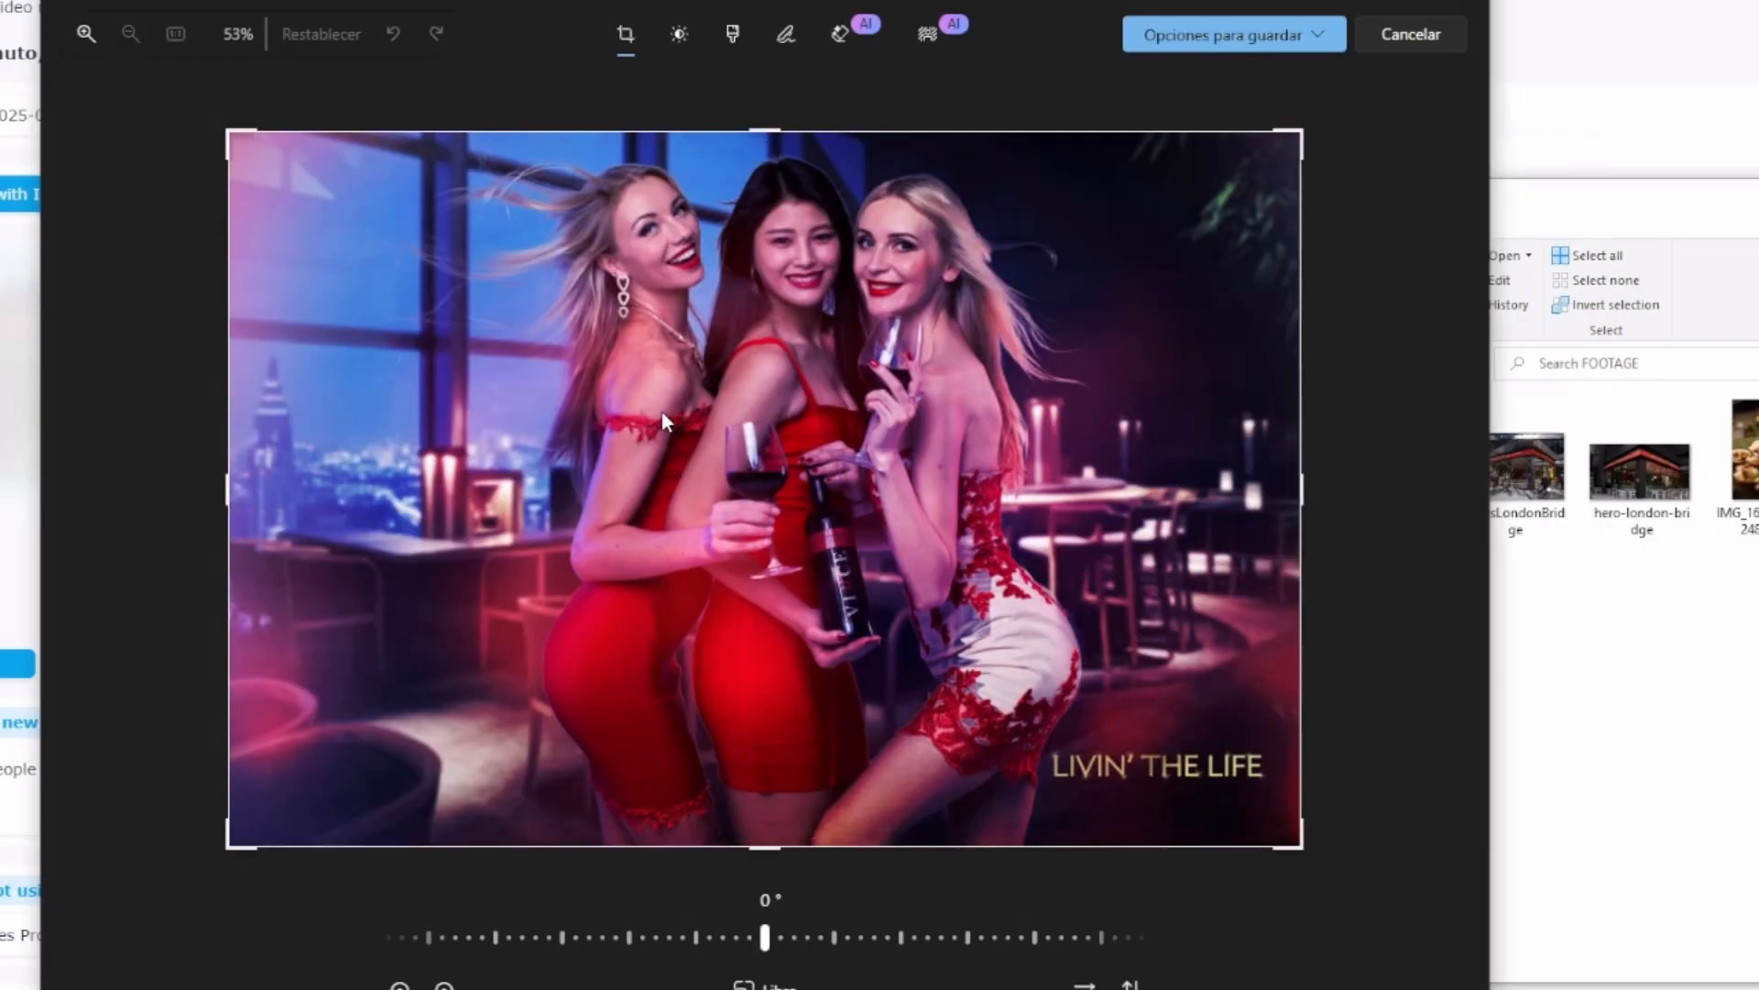
pyautogui.moveTo(765, 848); pyautogui.dragTo(810, 666)
pyautogui.moveTo(765, 834)
pyautogui.mouseDown()
pyautogui.moveTo(781, 790)
pyautogui.moveTo(785, 850)
pyautogui.moveTo(784, 823)
pyautogui.mouseUp()
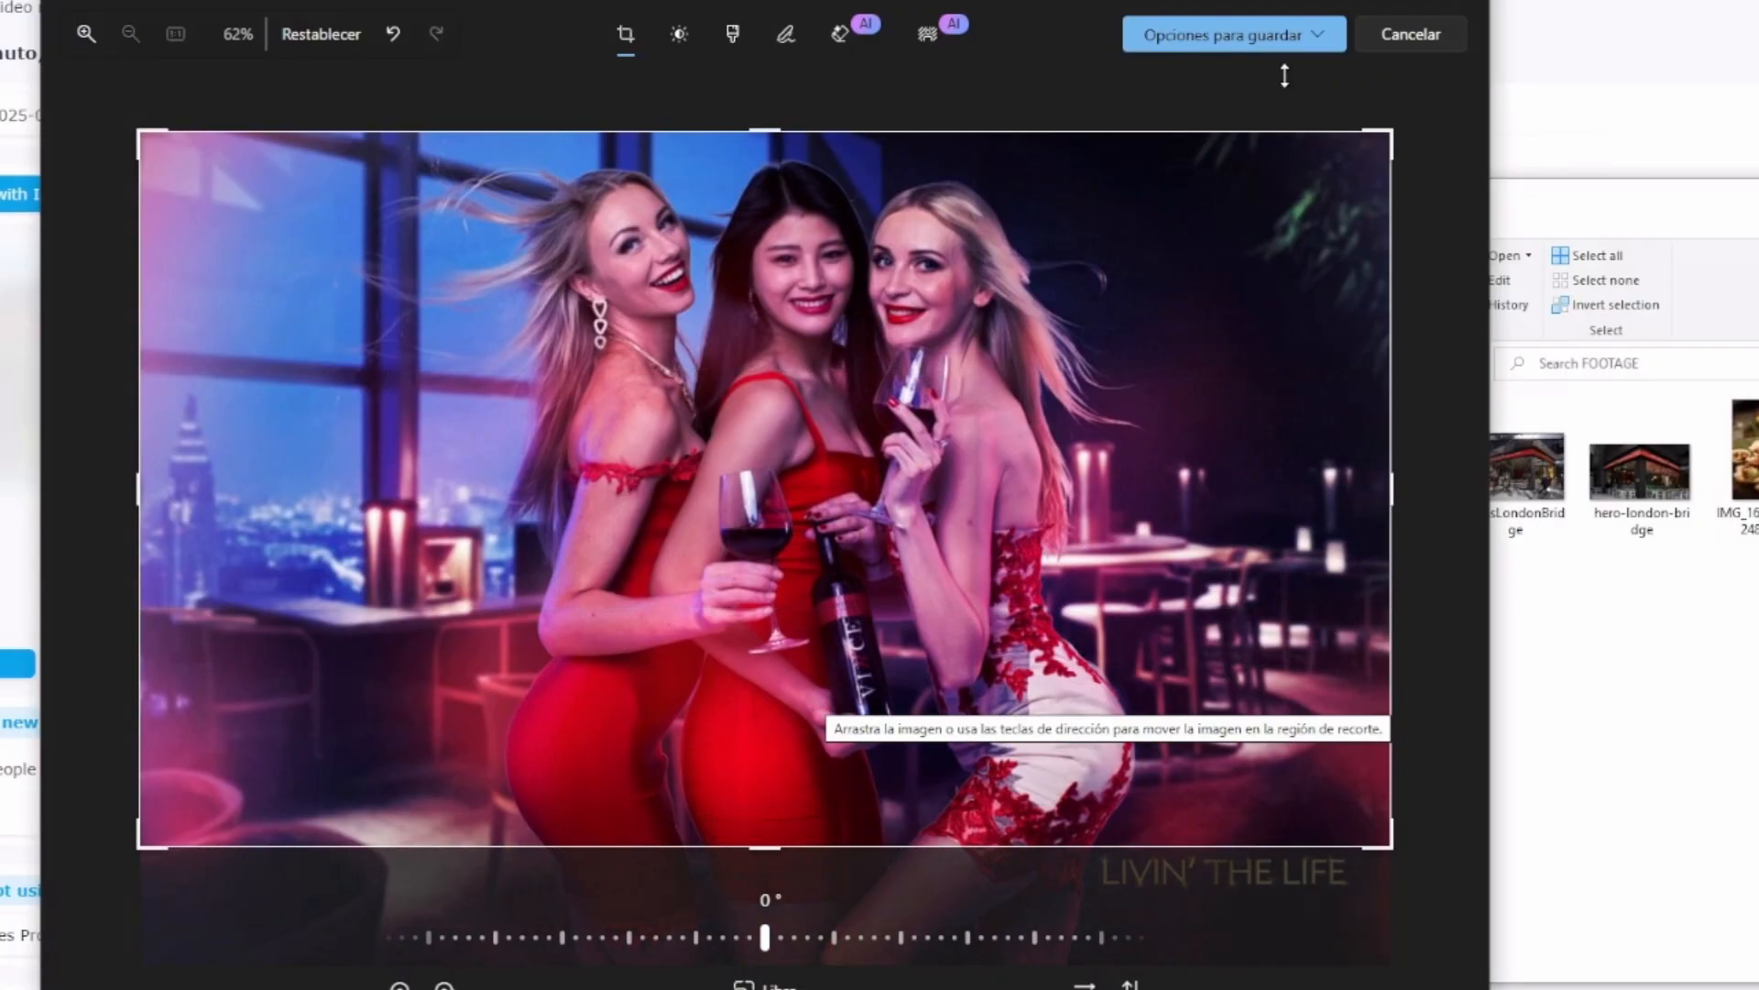
# - Save the cropped photo as a copy named 20161027-background-01db in the FOOTAGE folder of 96-ALIVE and close the photo viewer
pyautogui.click(1283, 35)
pyautogui.click(1200, 78)
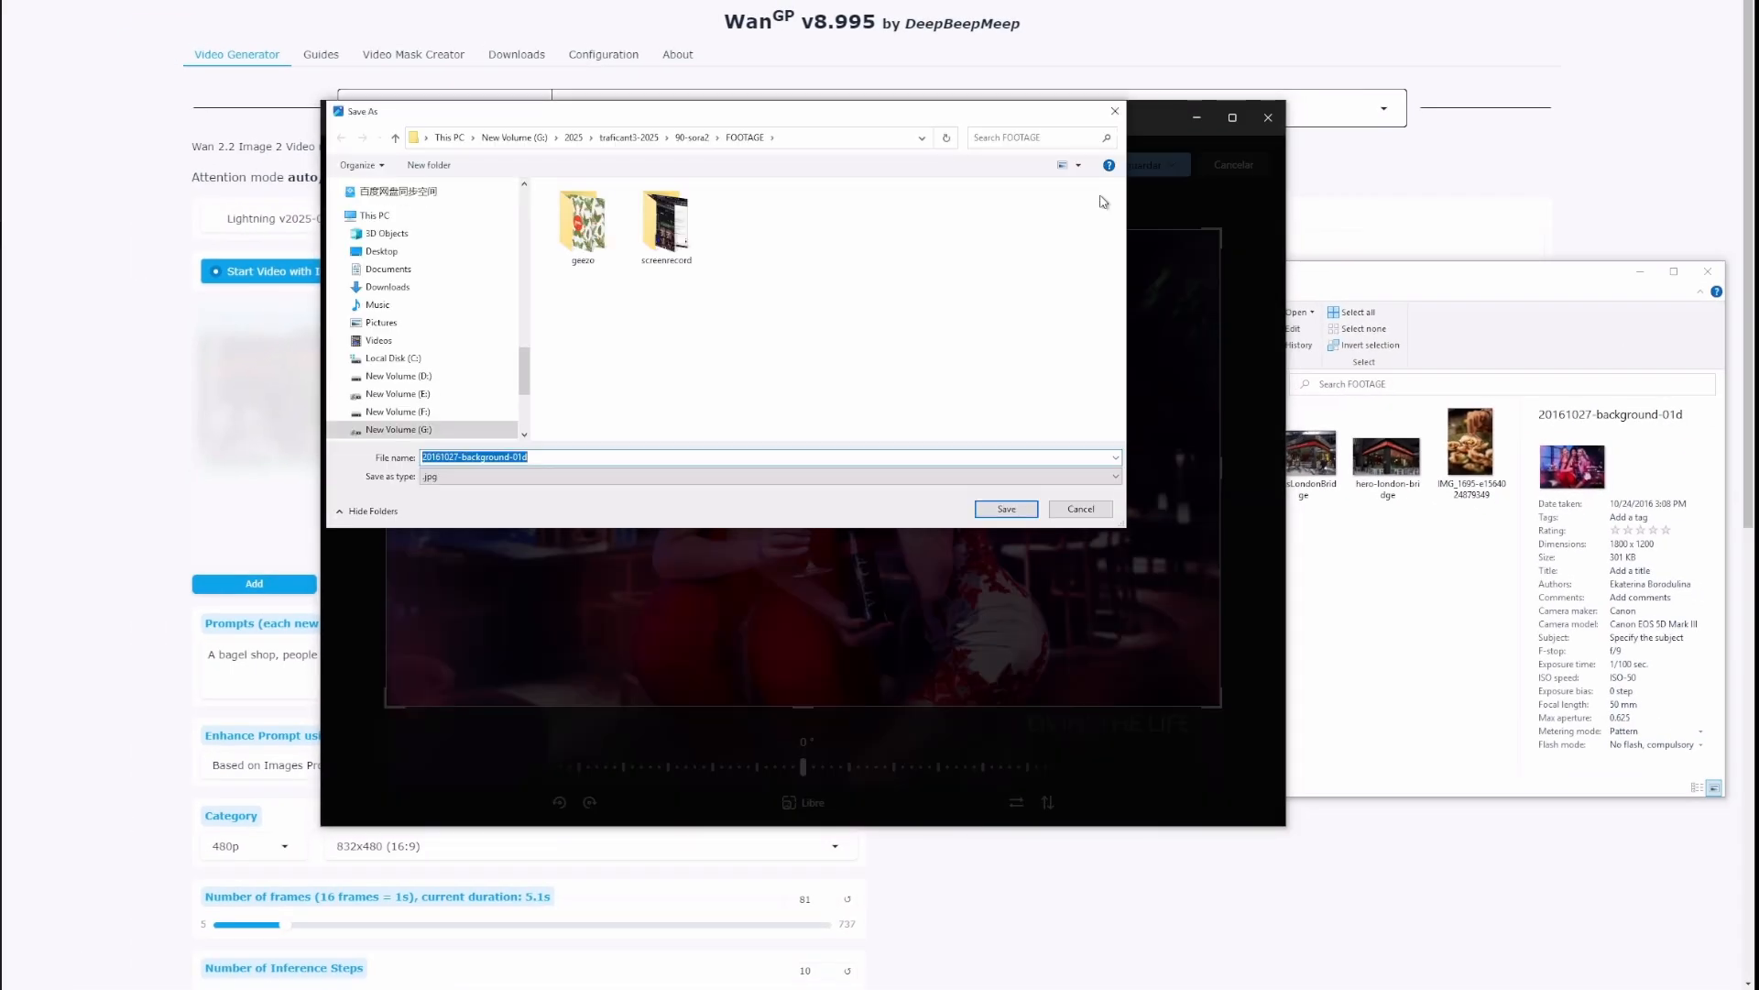
pyautogui.click(629, 138)
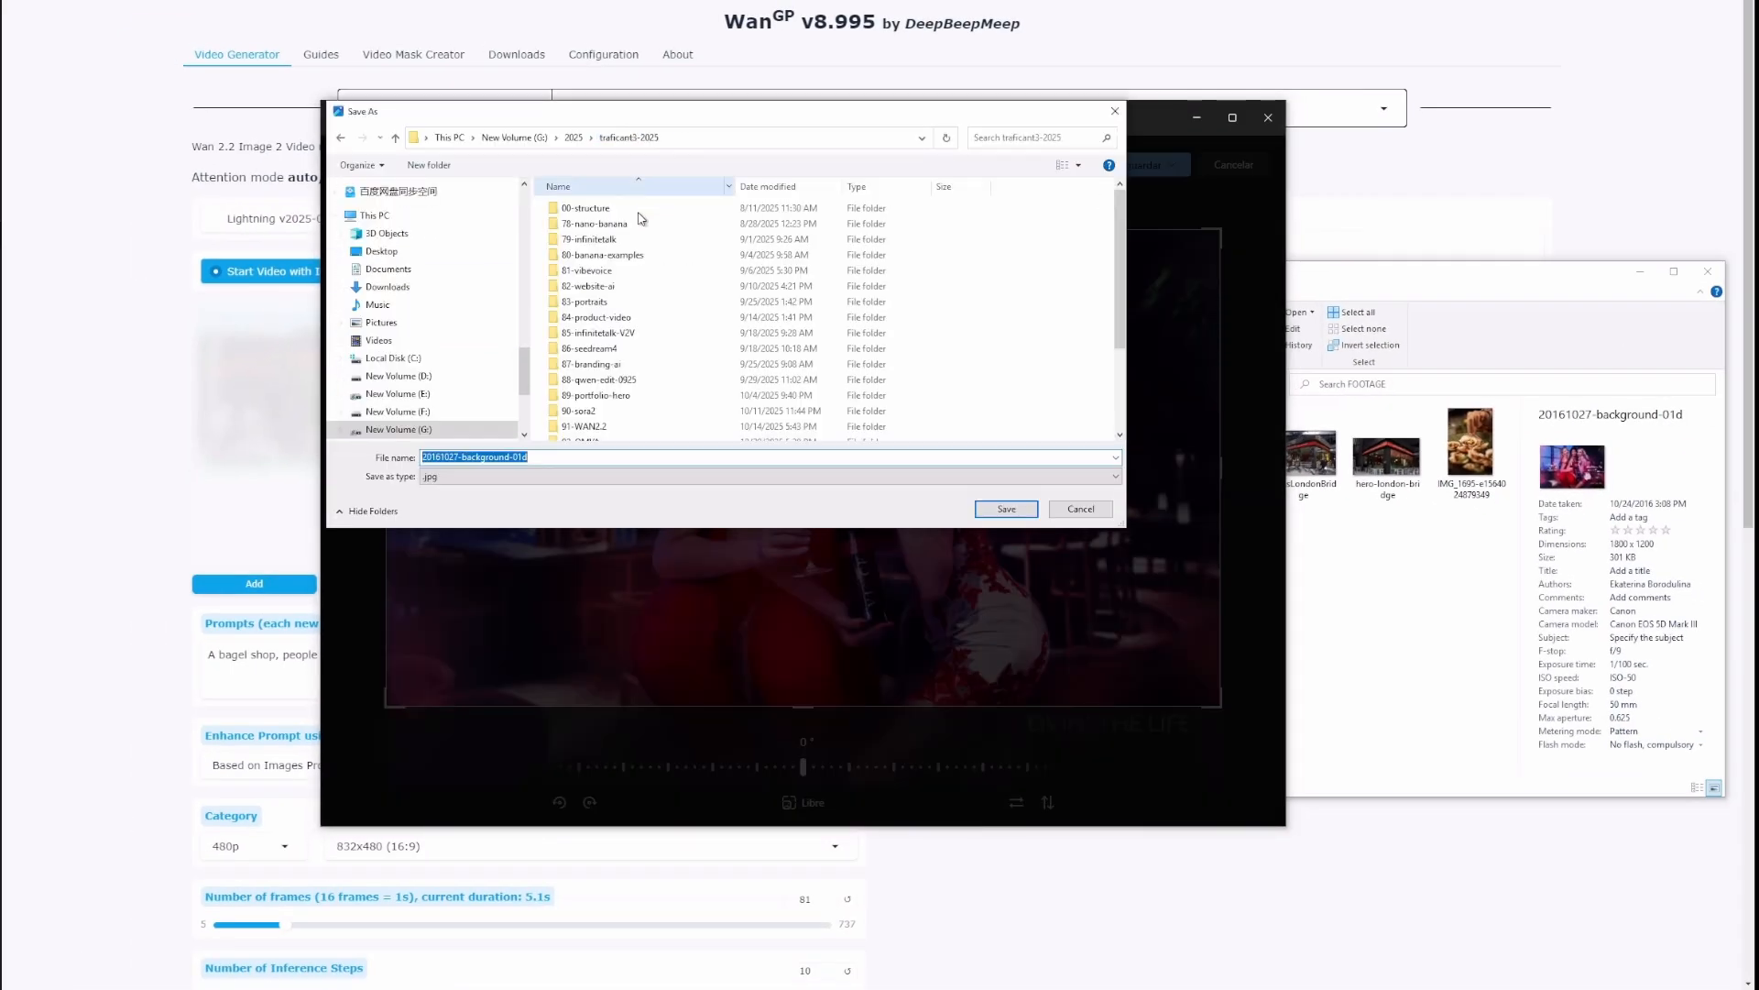
pyautogui.scroll(-3, 627, 395)
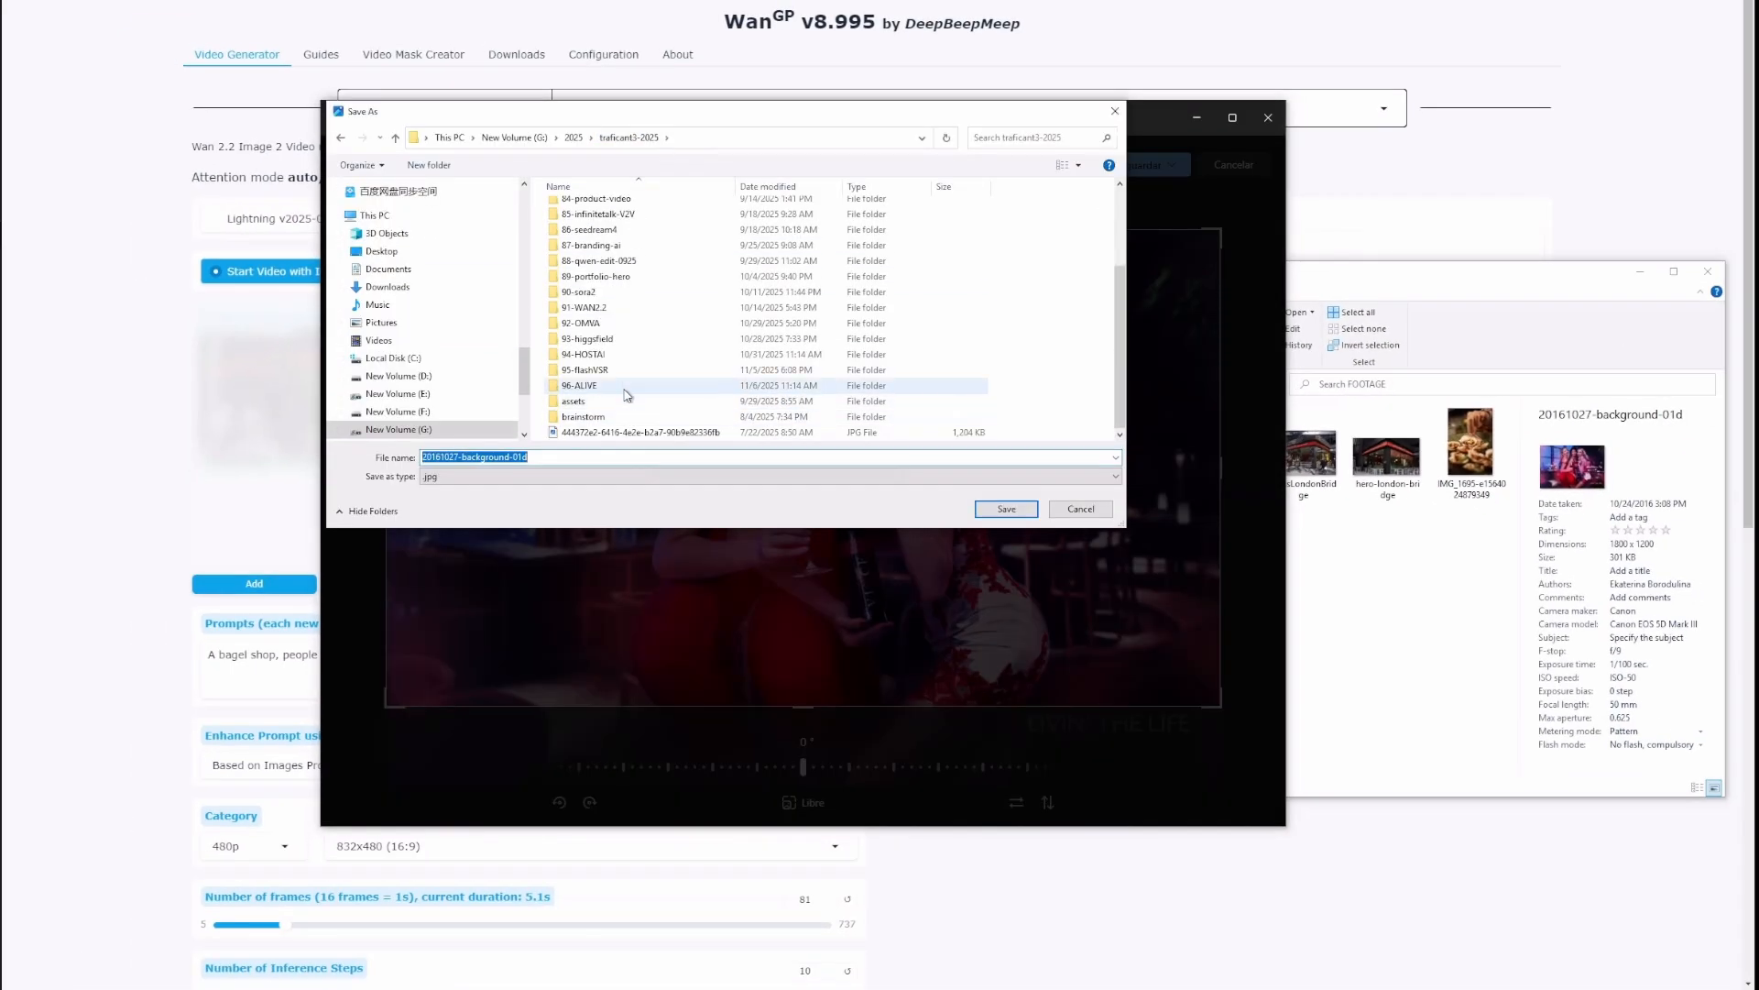
pyautogui.doubleClick(627, 395)
pyautogui.doubleClick(593, 217)
pyautogui.click(608, 455)
pyautogui.write('b')
pyautogui.press('Return')
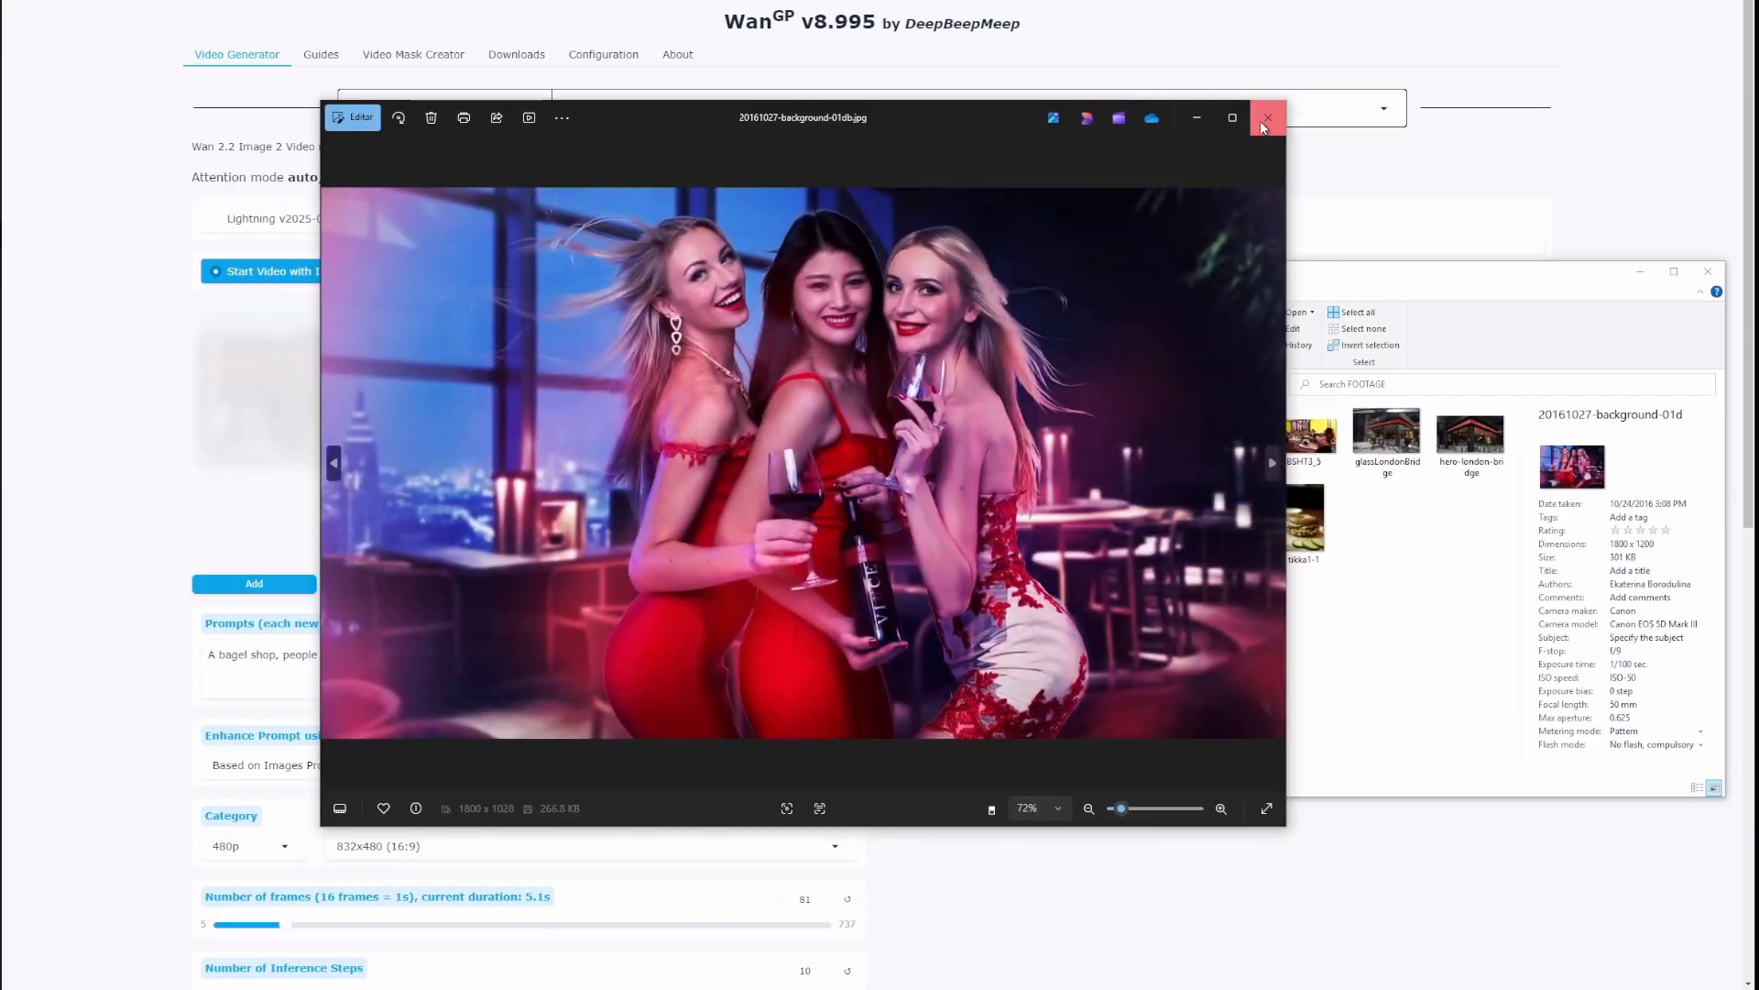
pyautogui.click(1268, 117)
# - In WanGP, load the cropped photo of three women as the start image and clear the bagel shop prompt
pyautogui.moveTo(1128, 442); pyautogui.dragTo(592, 445)
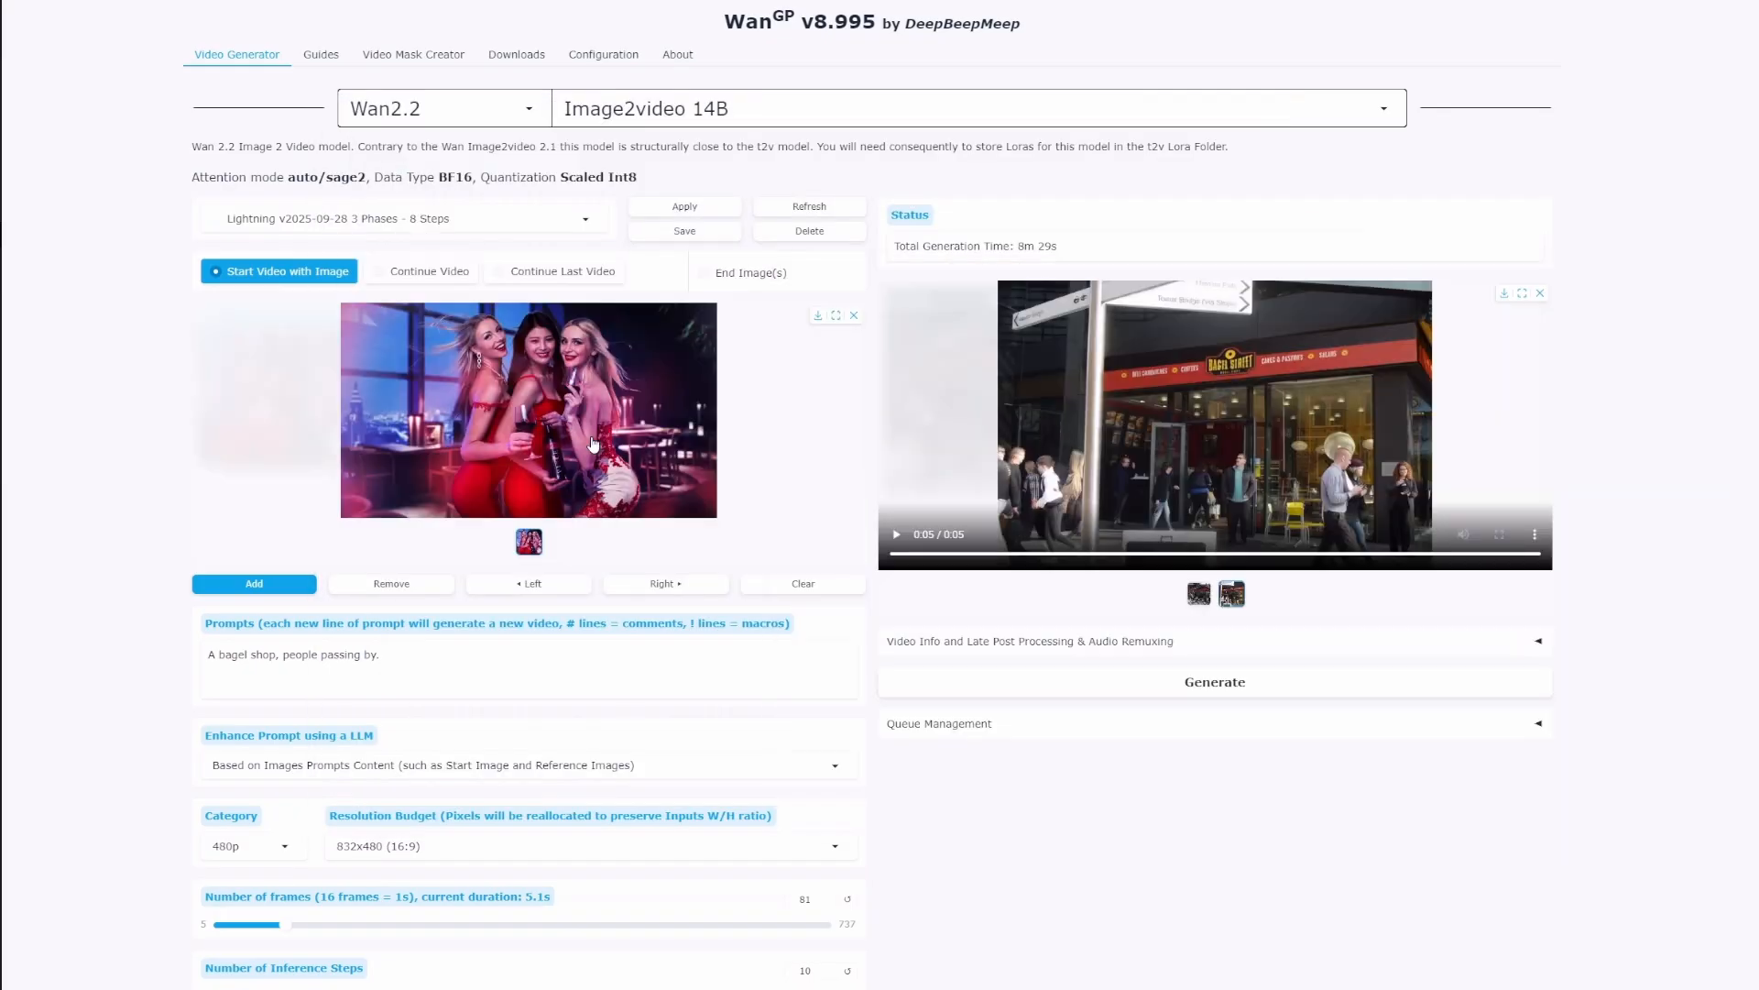
pyautogui.scroll(-3, 138, 495)
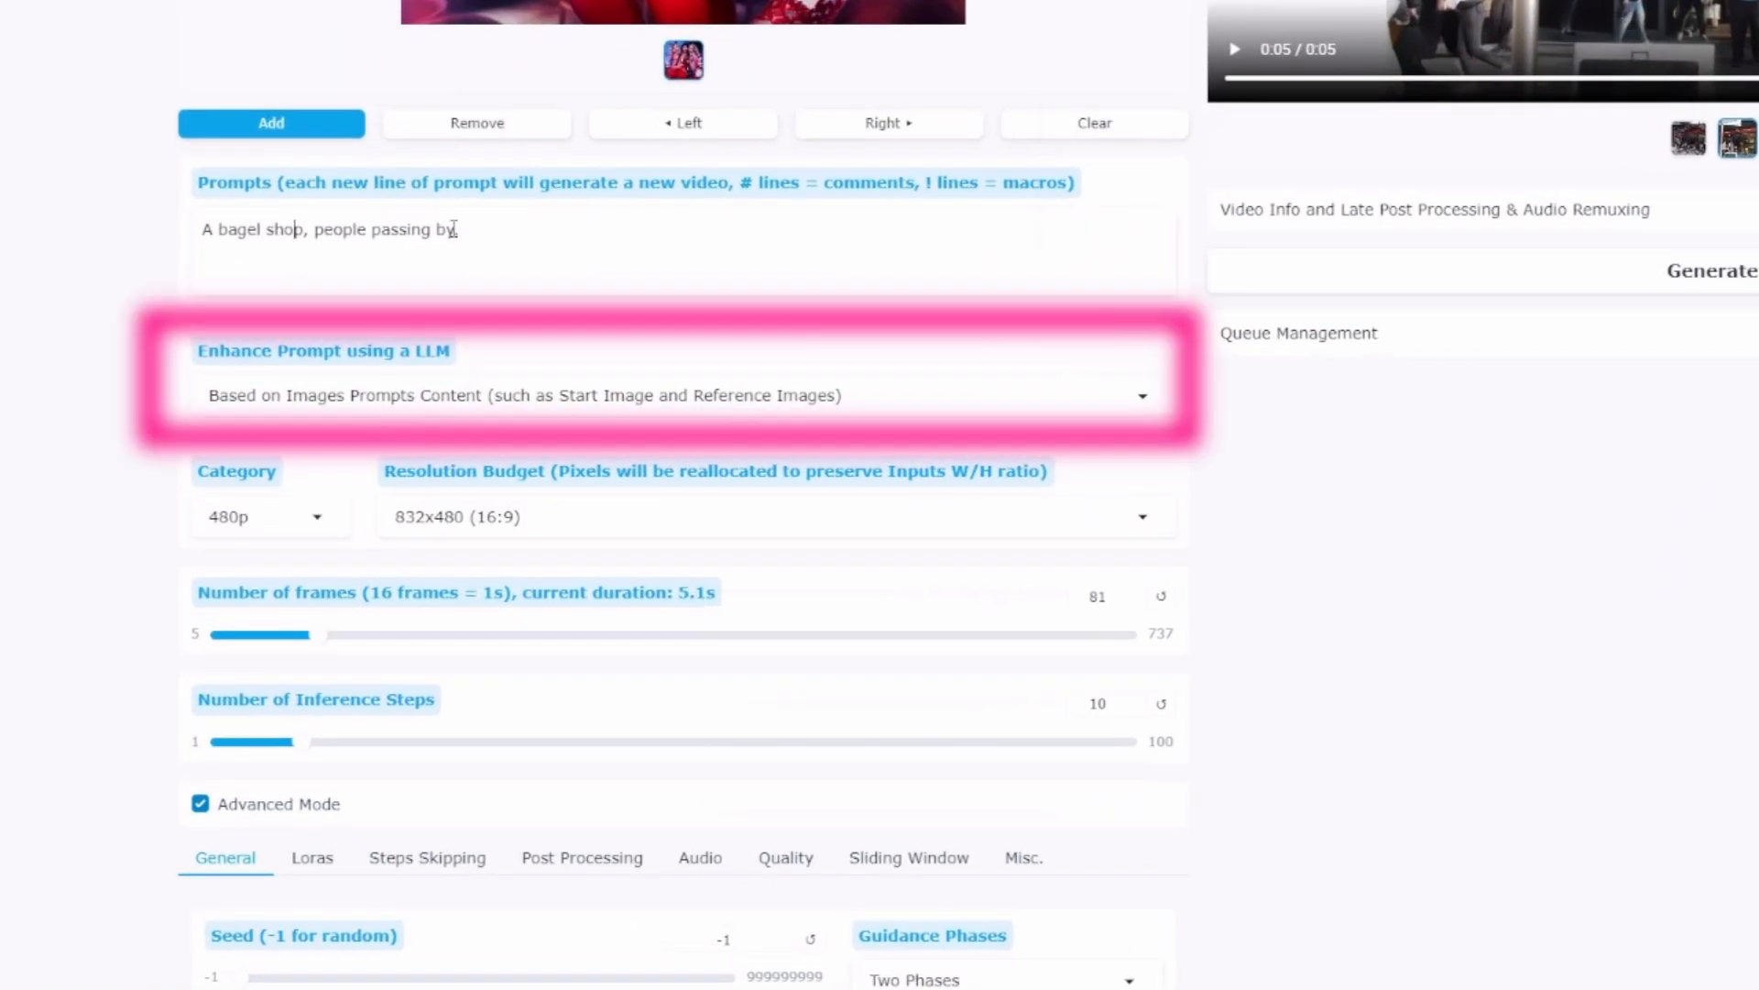
pyautogui.moveTo(491, 230); pyautogui.dragTo(101, 236)
pyautogui.press('BackSpace')
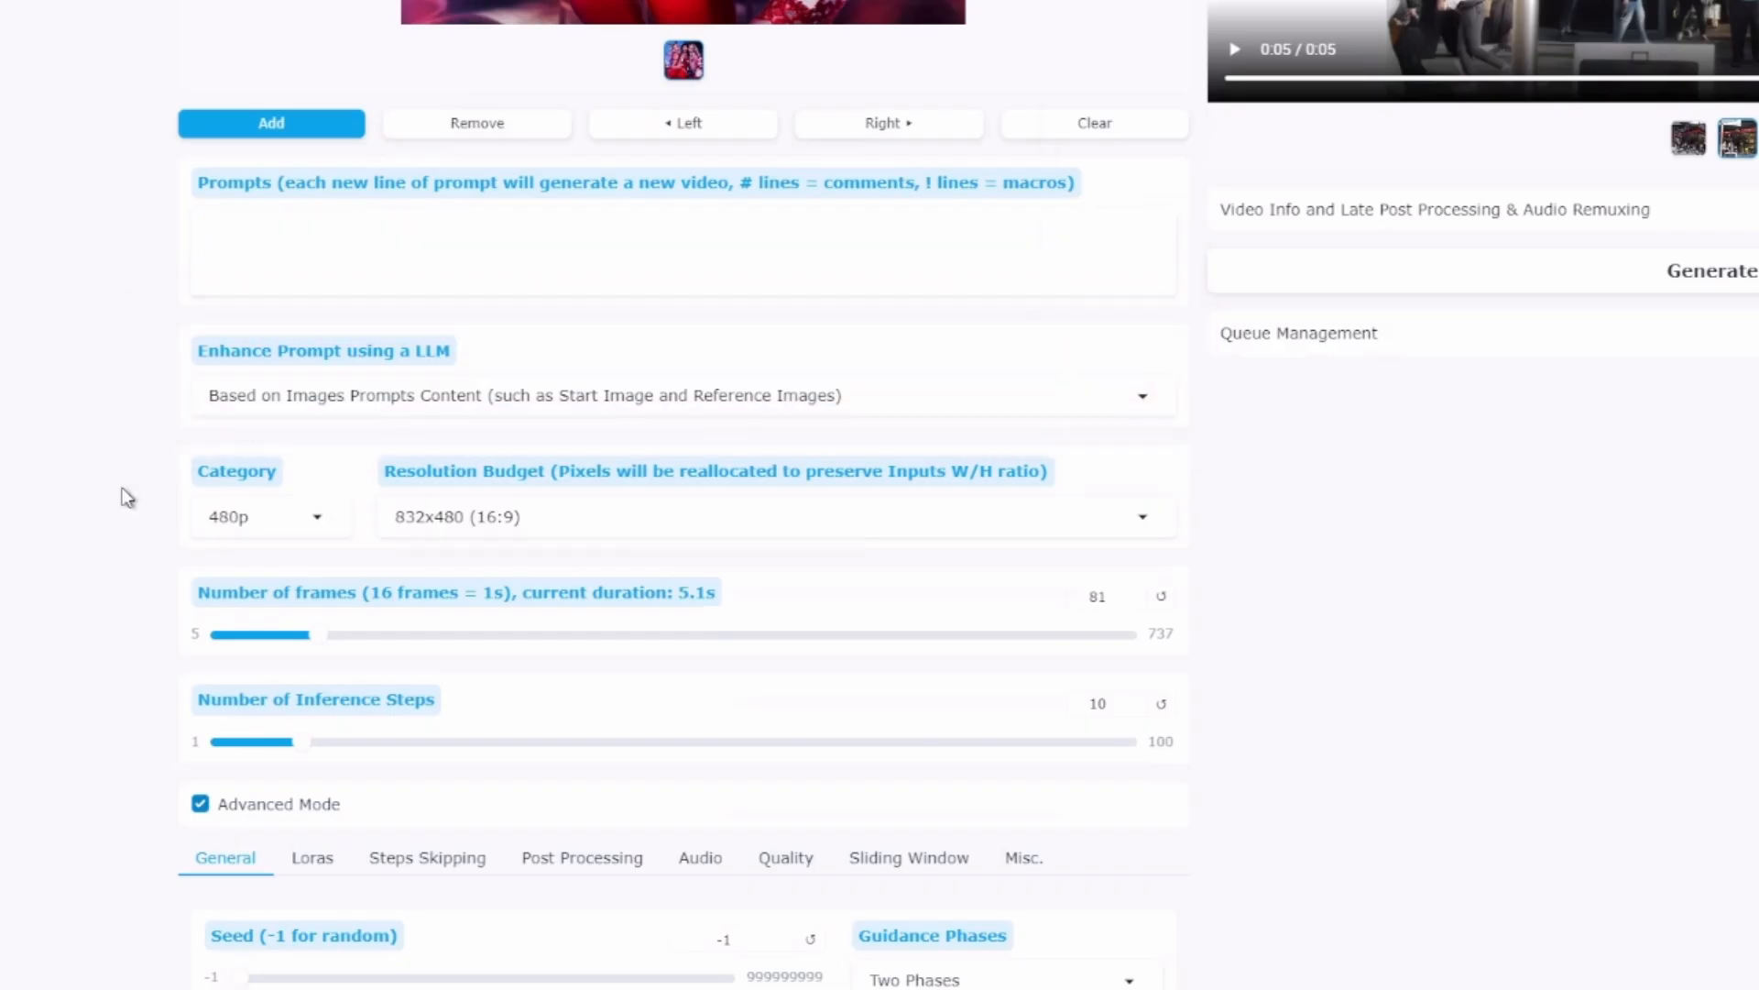
# - Set the resolution category to 720p, choose the "Lightning v2025-09-28 - 4 Steps" profile, and try to generate the video with an empty prompt
pyautogui.click(233, 516)
pyautogui.click(256, 403)
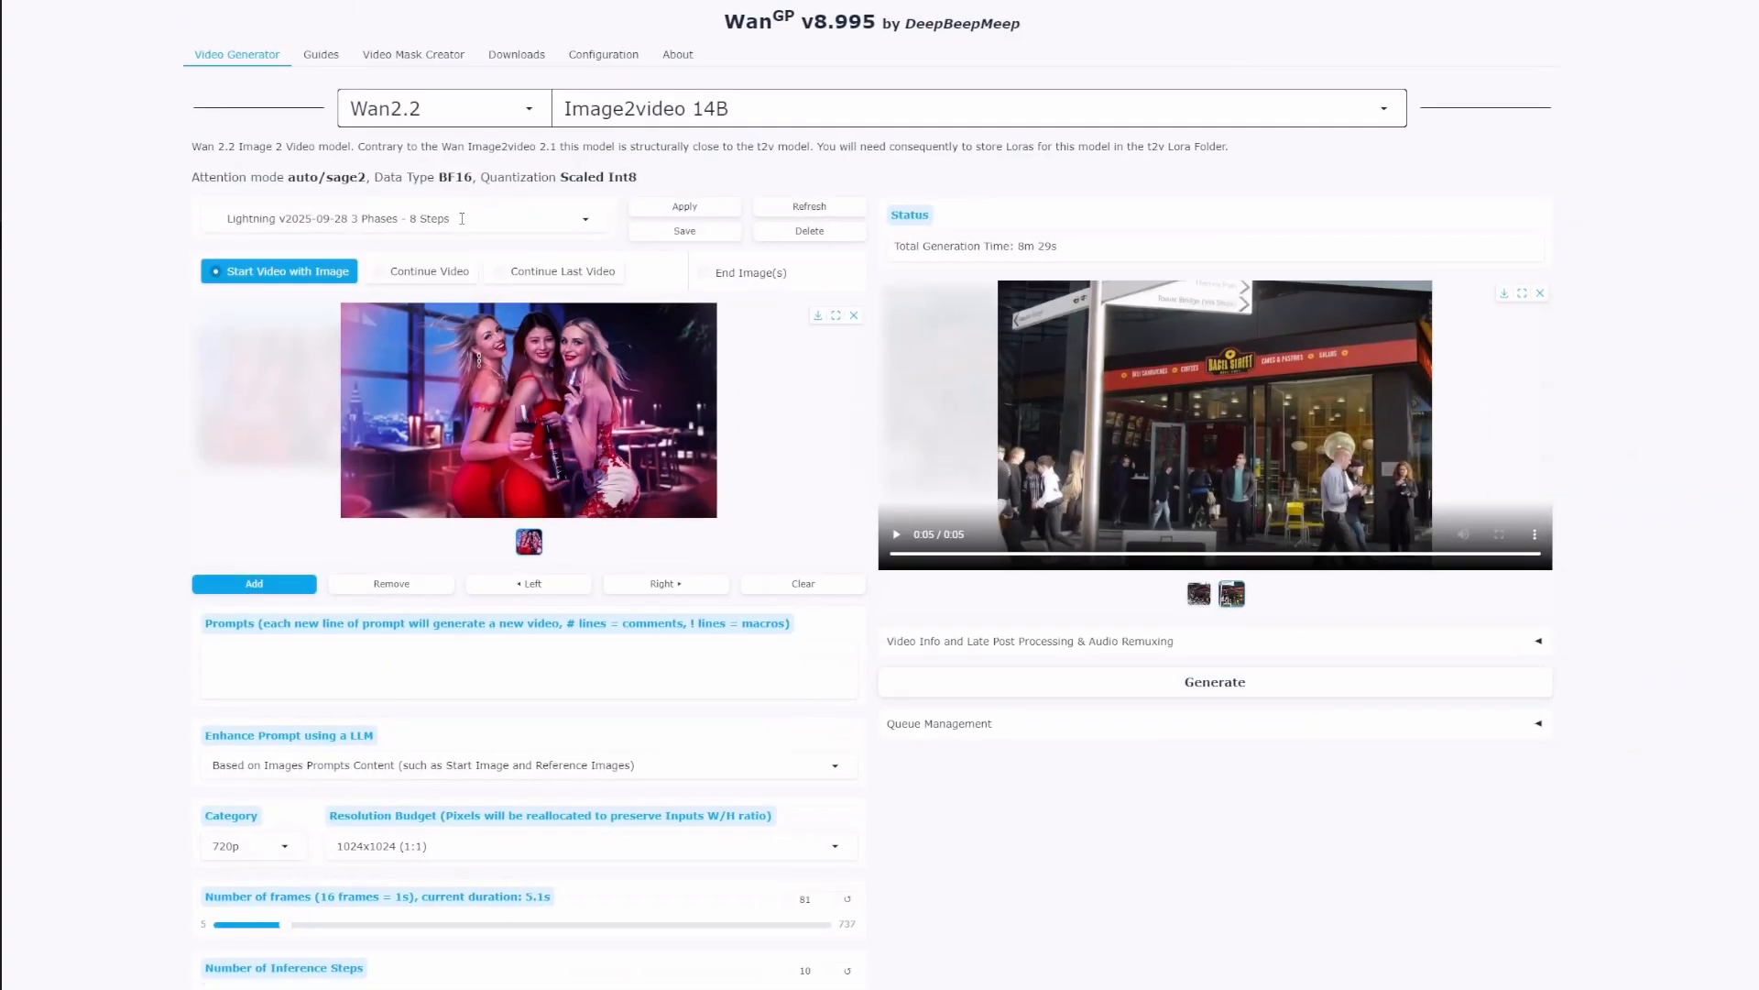
pyautogui.click(461, 218)
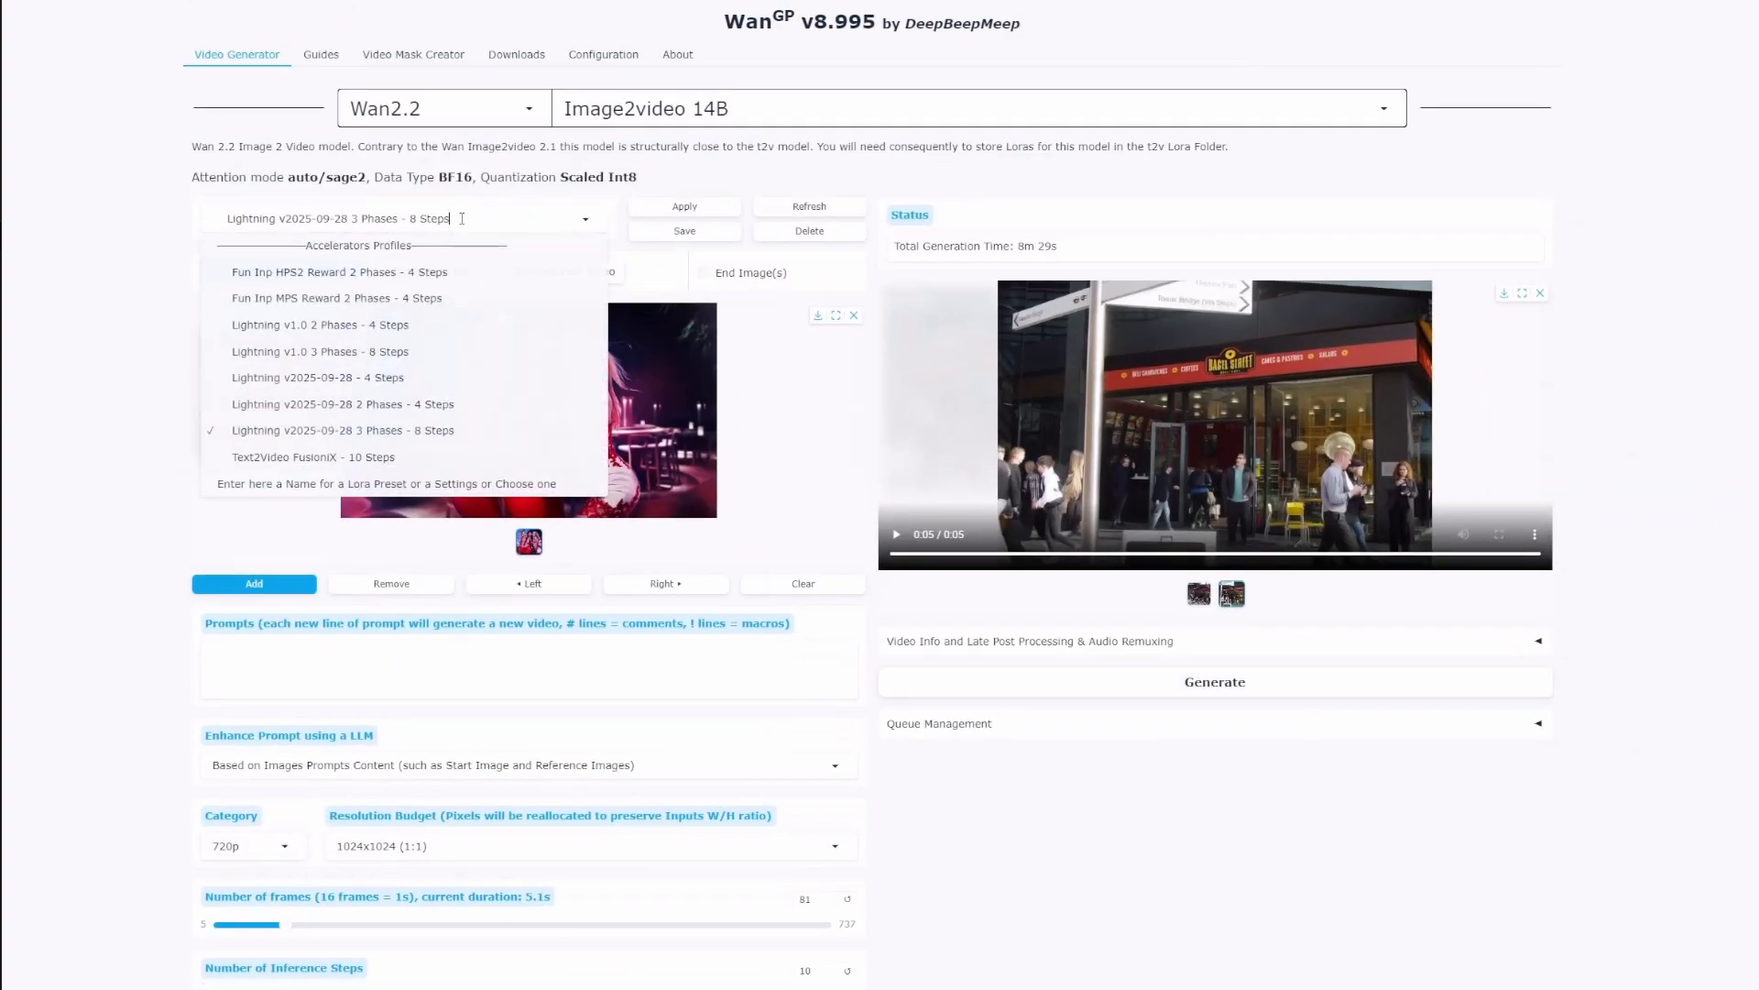
pyautogui.click(347, 380)
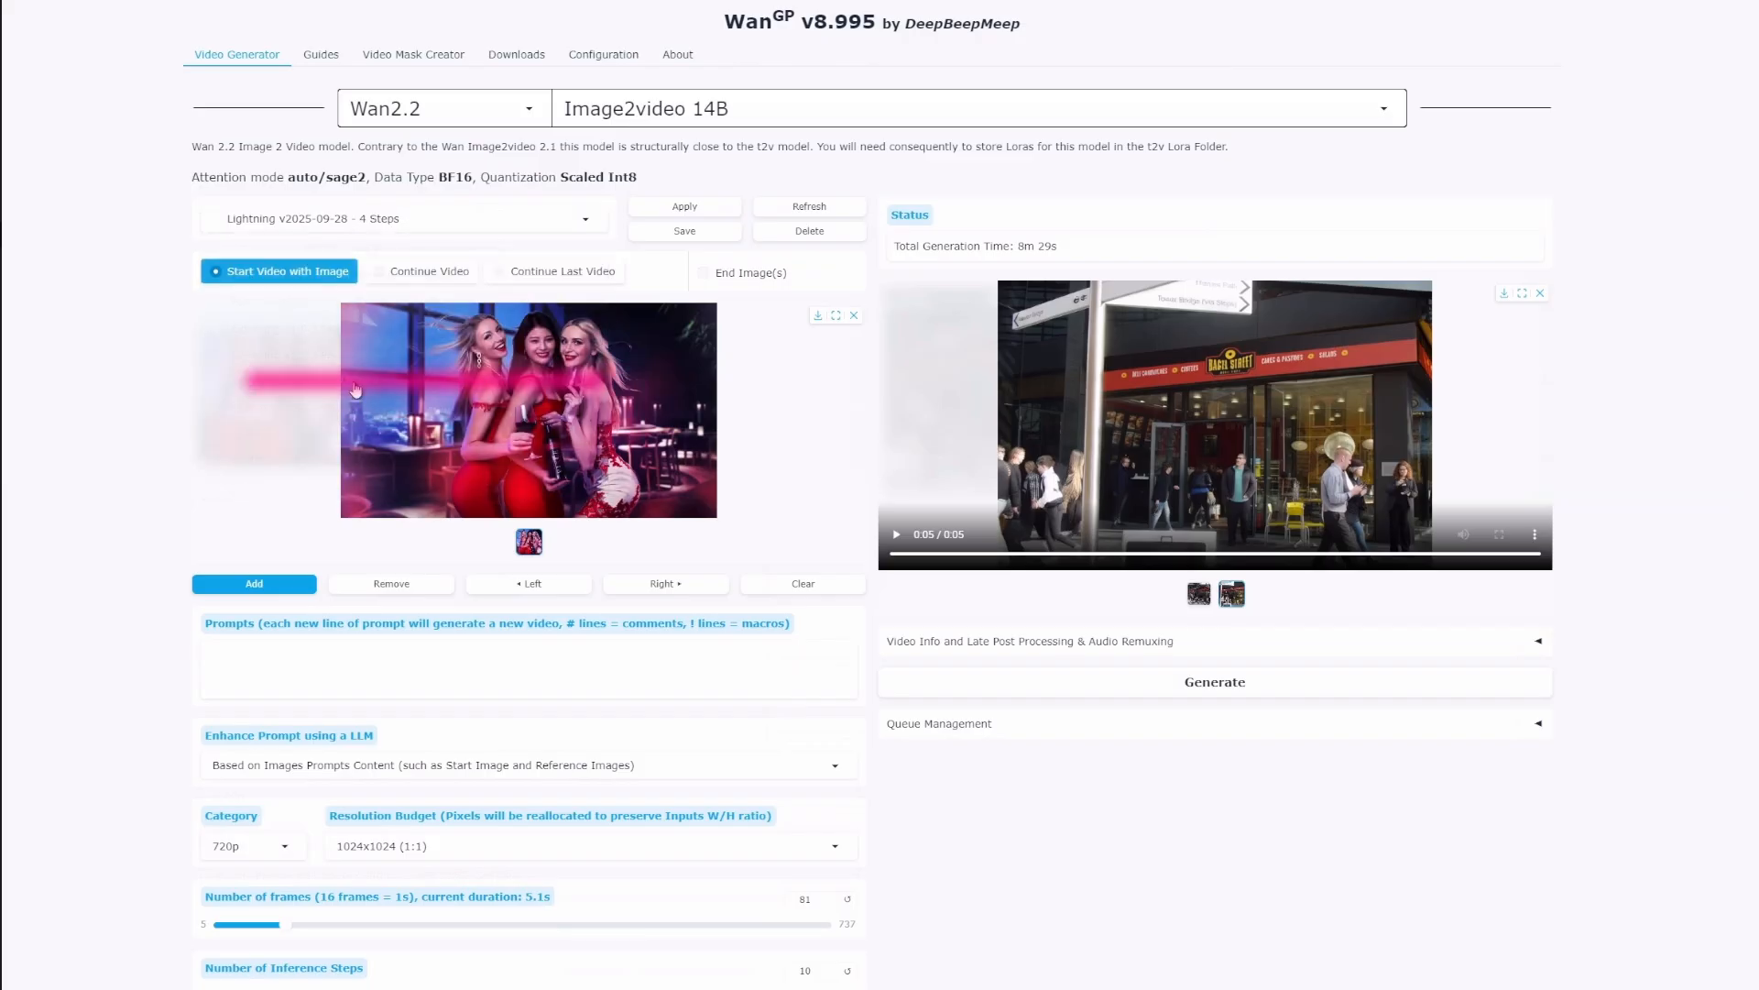
pyautogui.click(1117, 686)
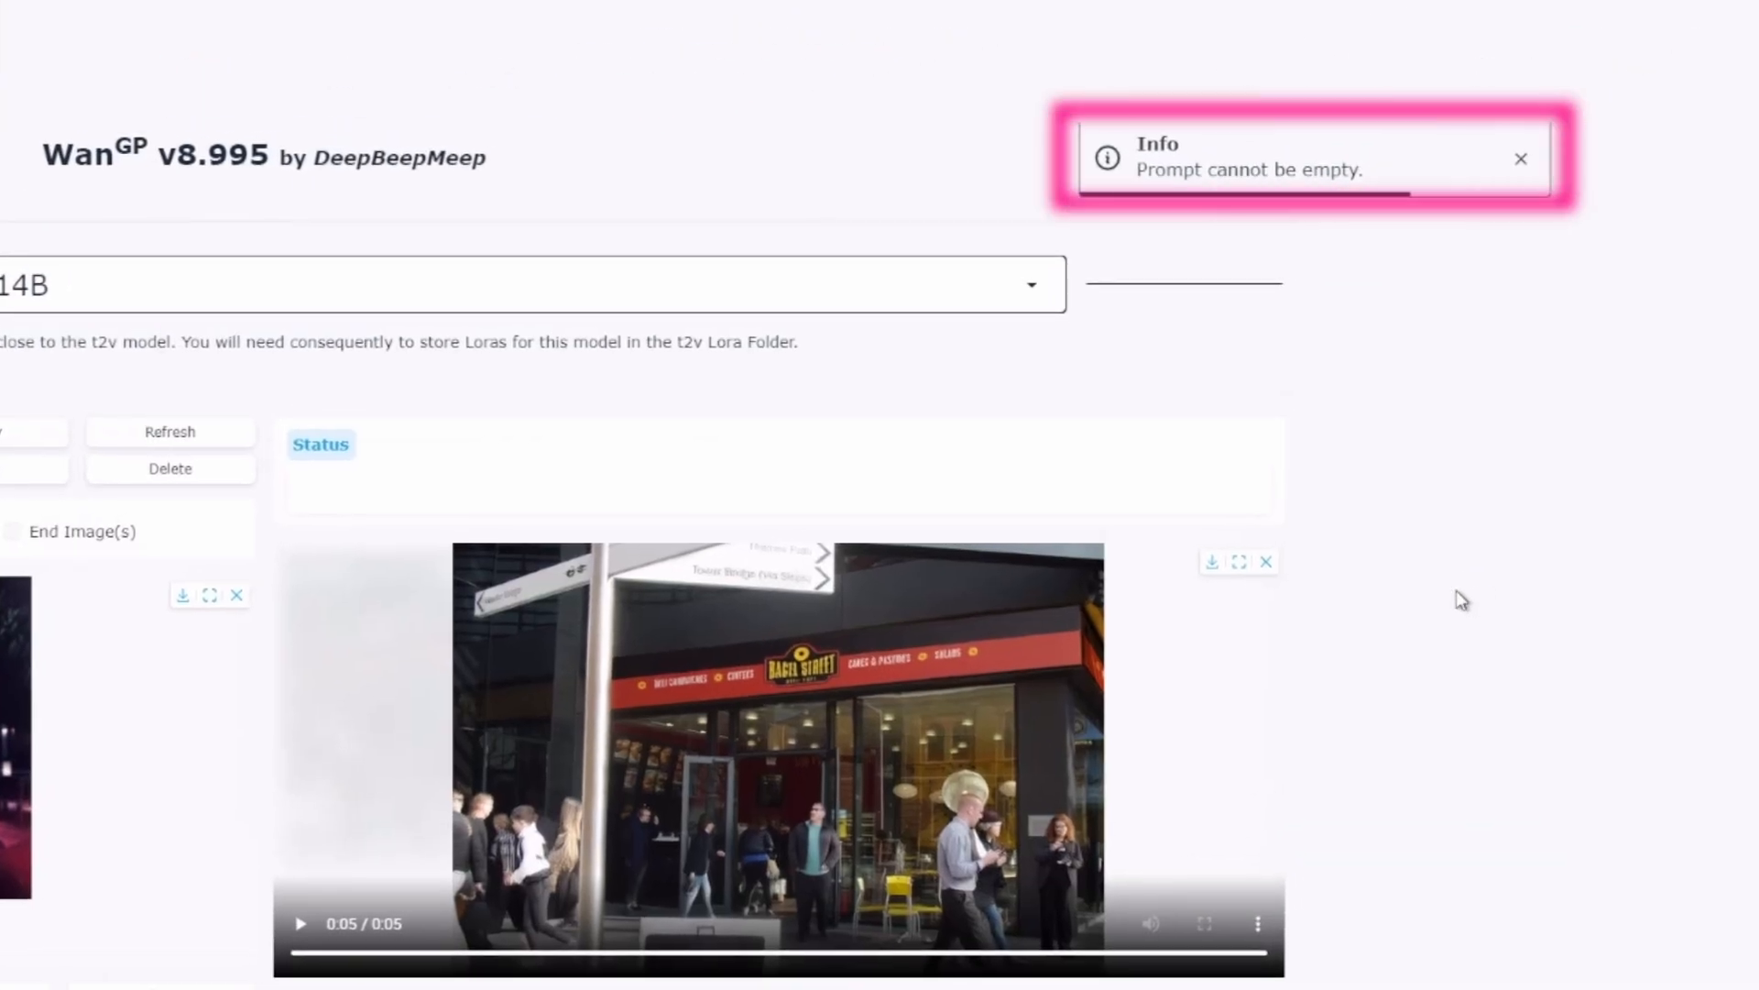
# - Enter the prompt "Girls" for the photo of three women and generate the video
pyautogui.scroll(-3, 1455, 590)
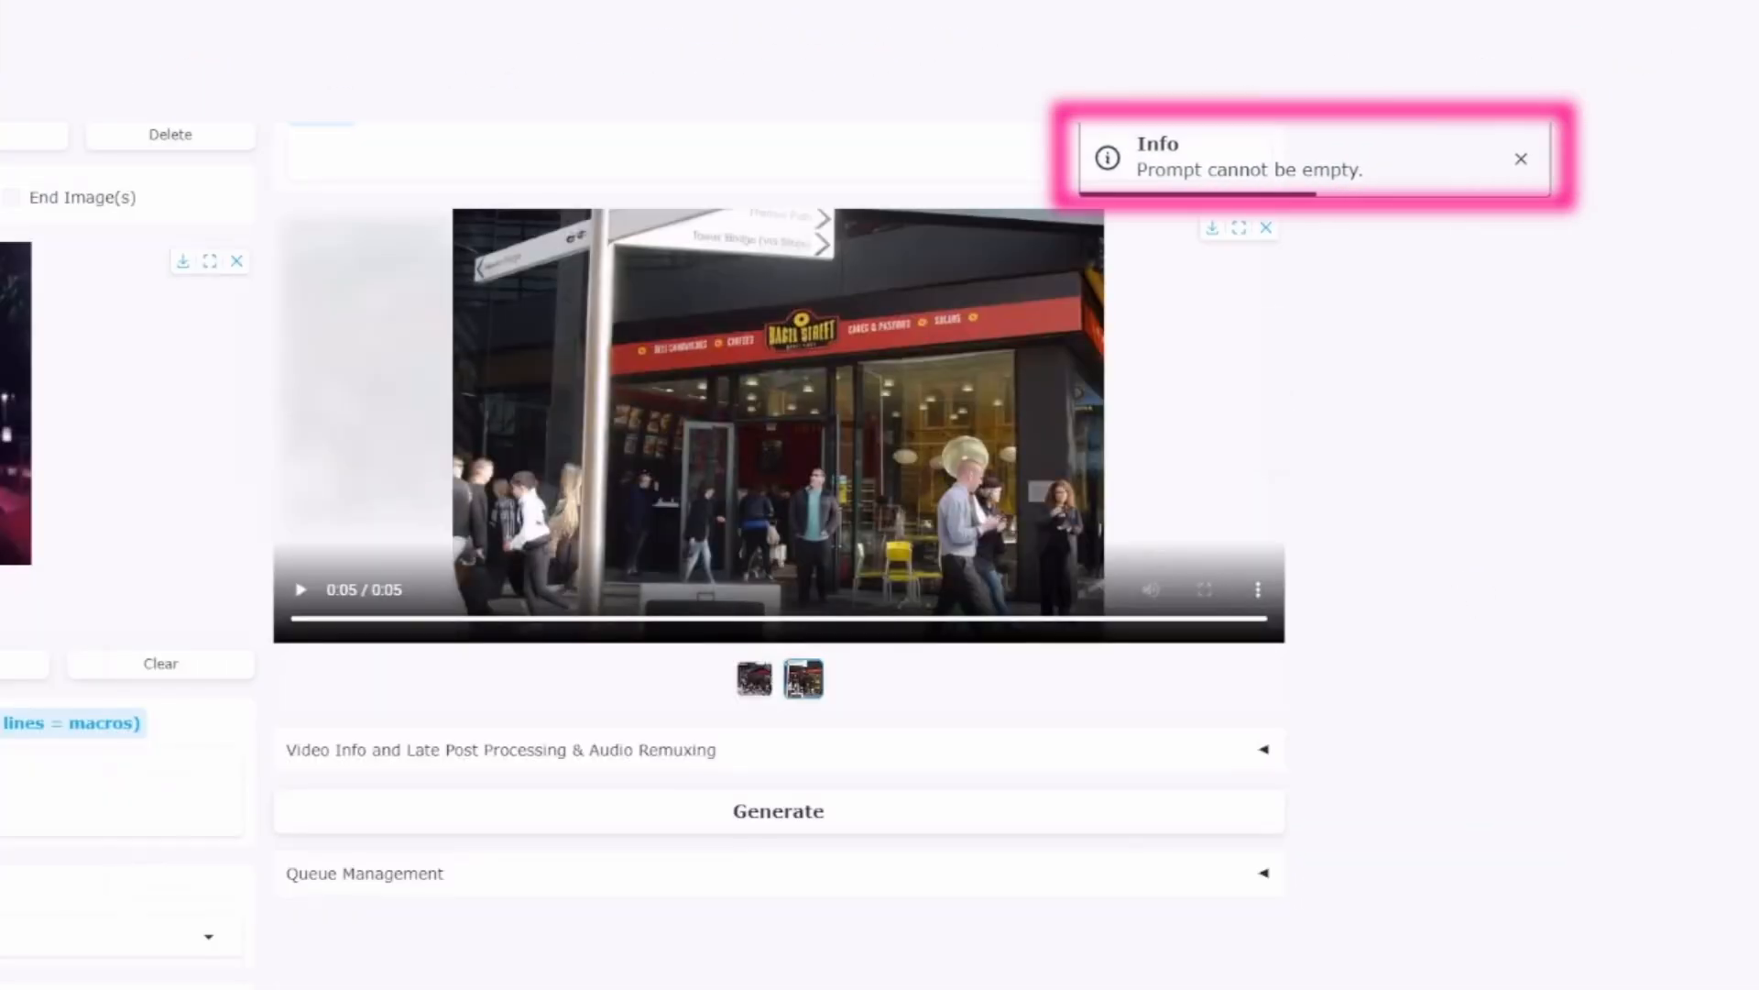
pyautogui.scroll(3, 779, 550)
pyautogui.click(134, 718)
pyautogui.write('Girl')
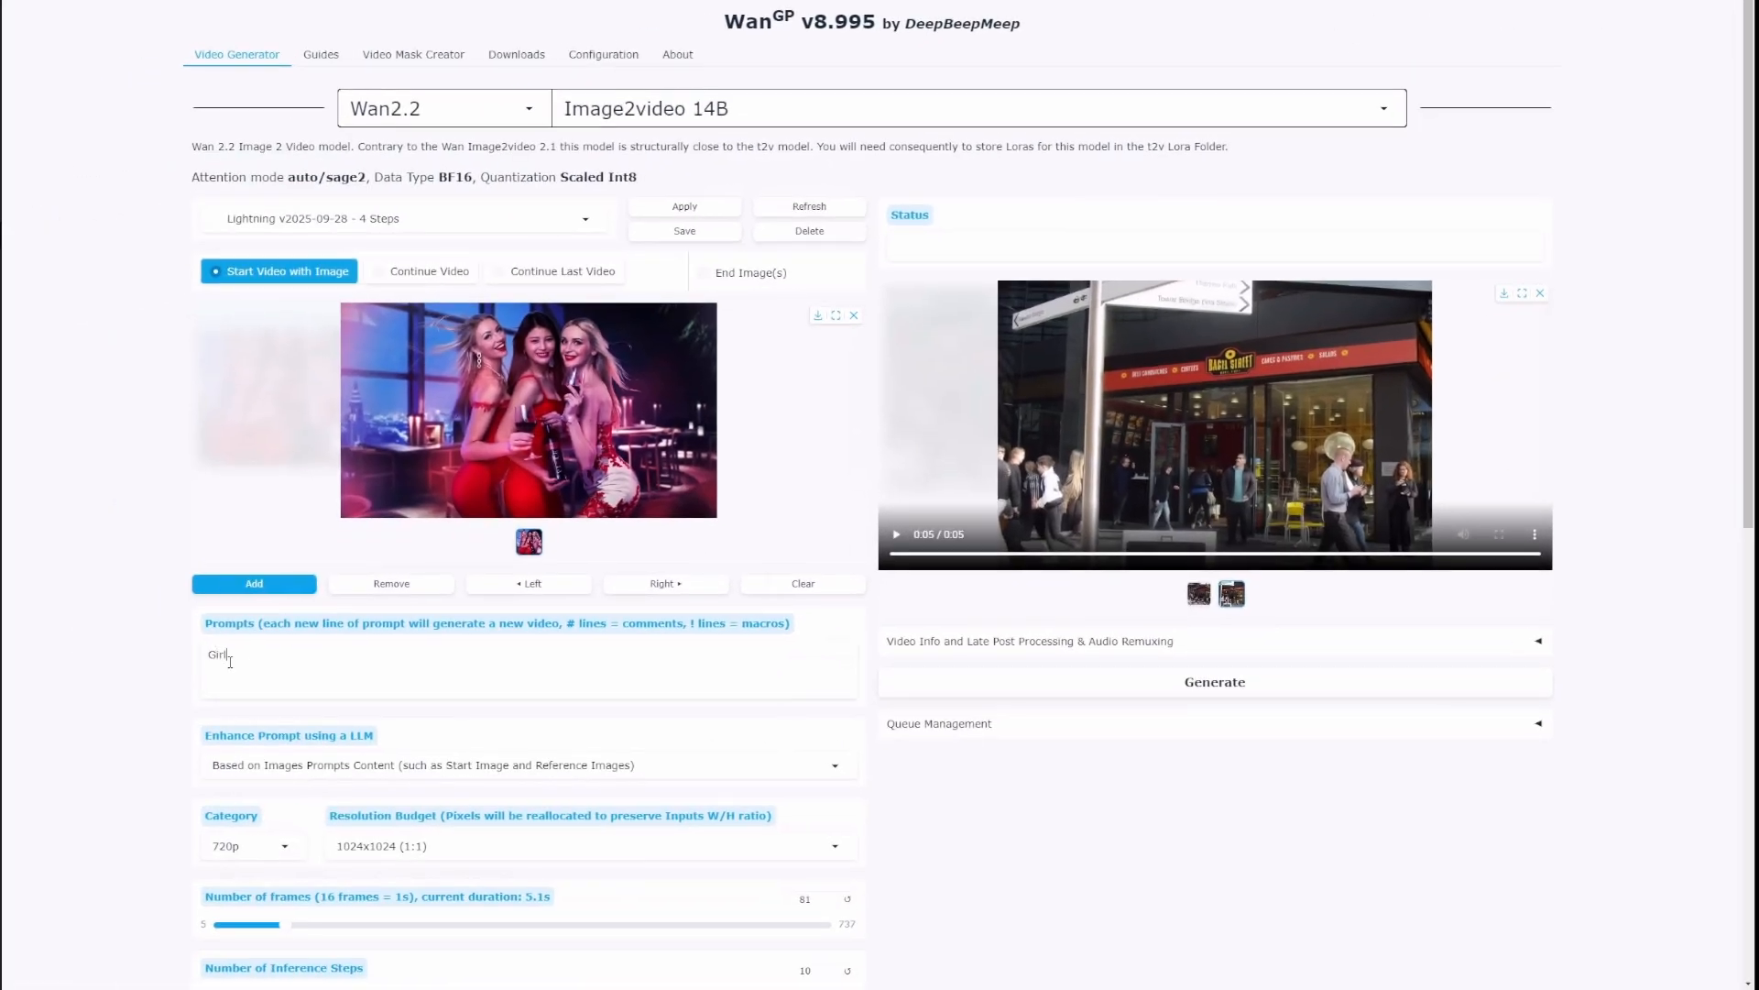
pyautogui.write('s')
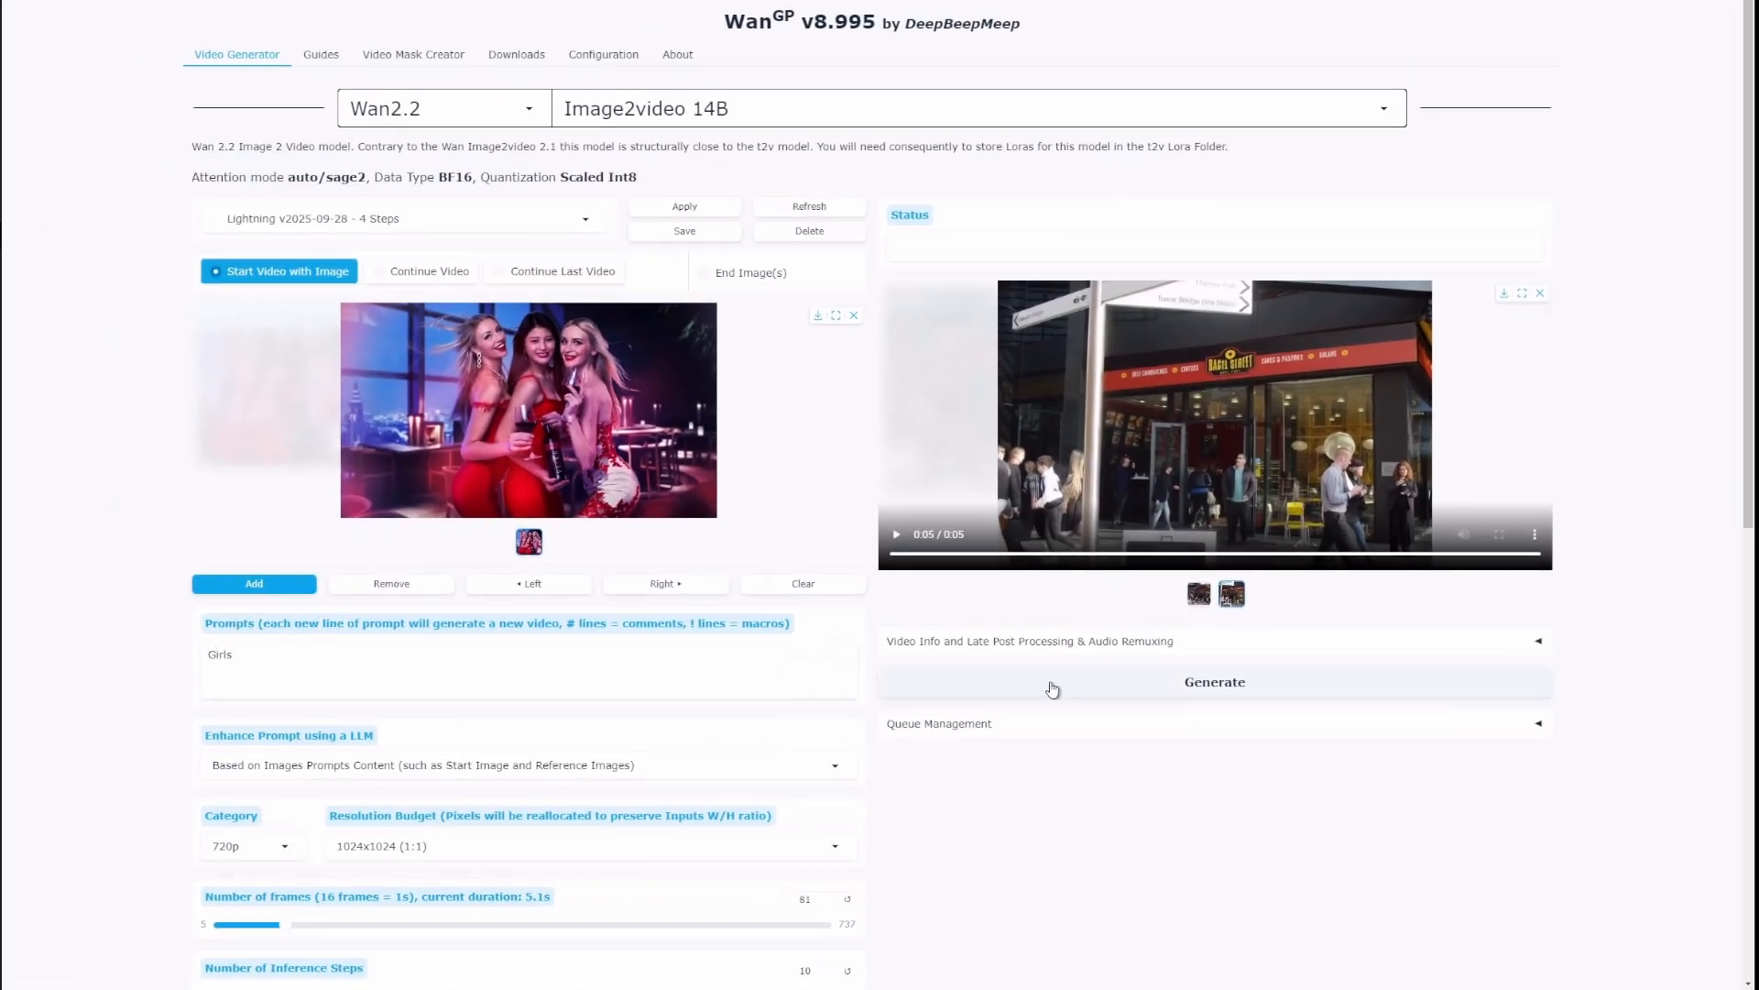
pyautogui.write(' having fun')
pyautogui.click(1215, 681)
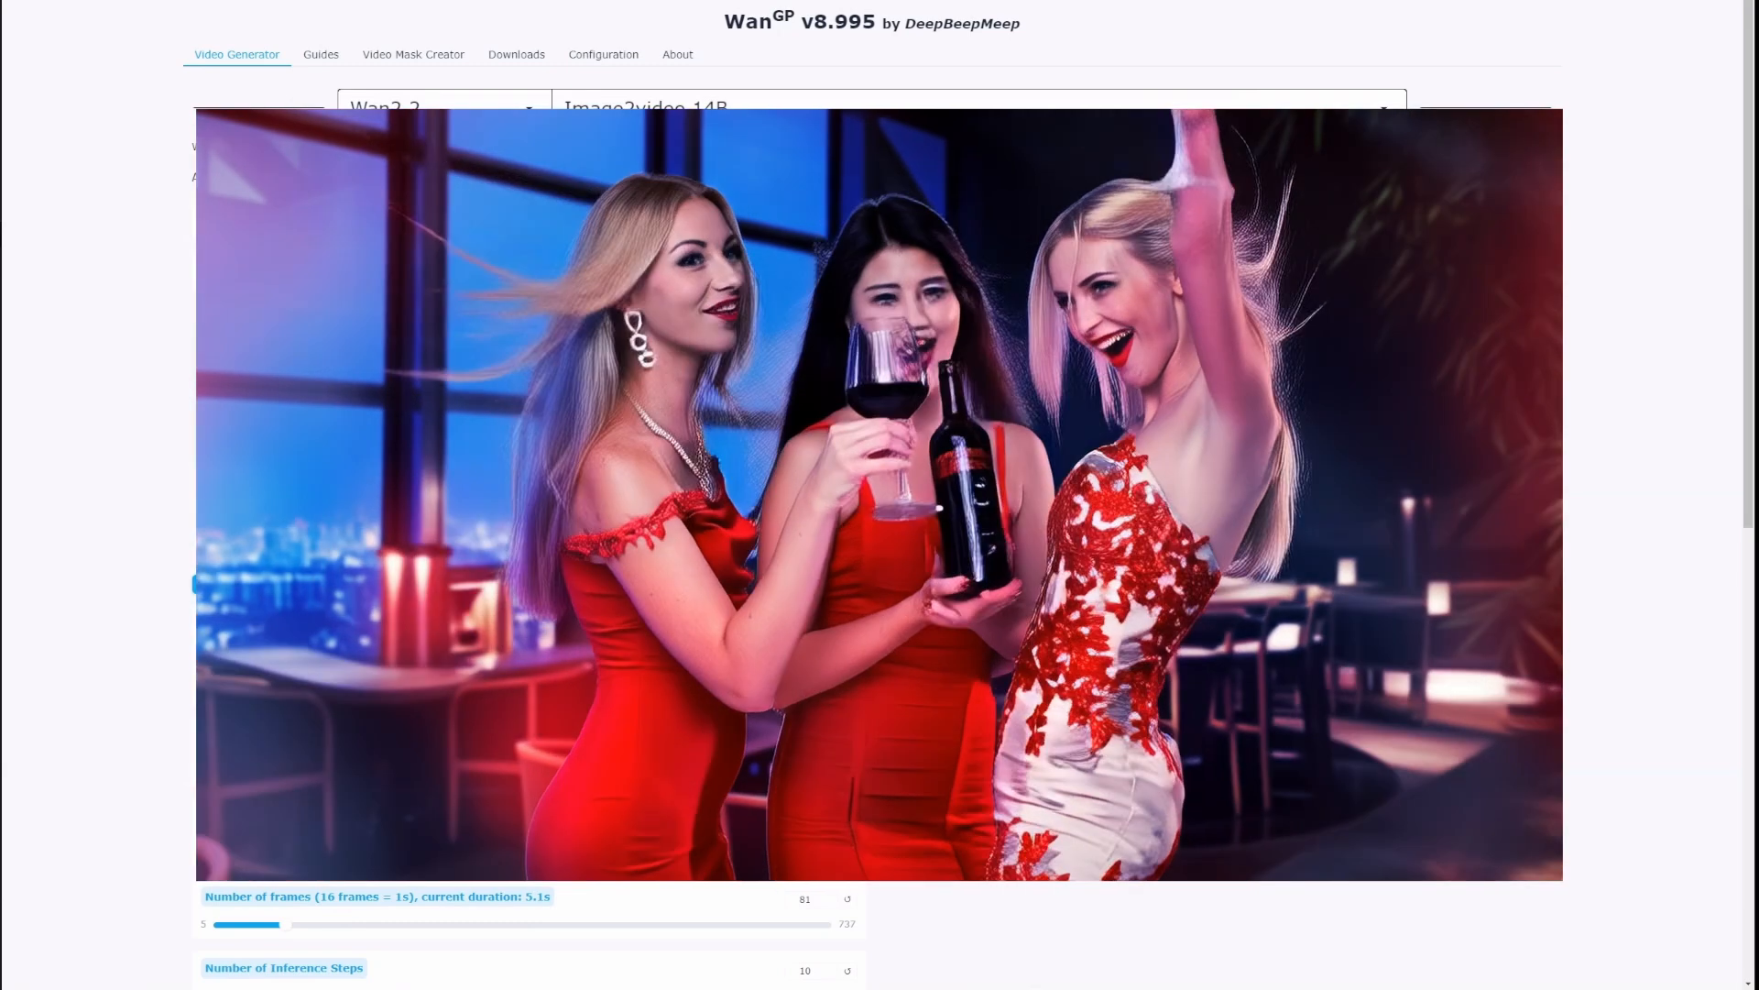
# - Generate another video of the three women with the prompt "Slow motion girls", and open the previous clip of them for comparison
pyautogui.write('girls')
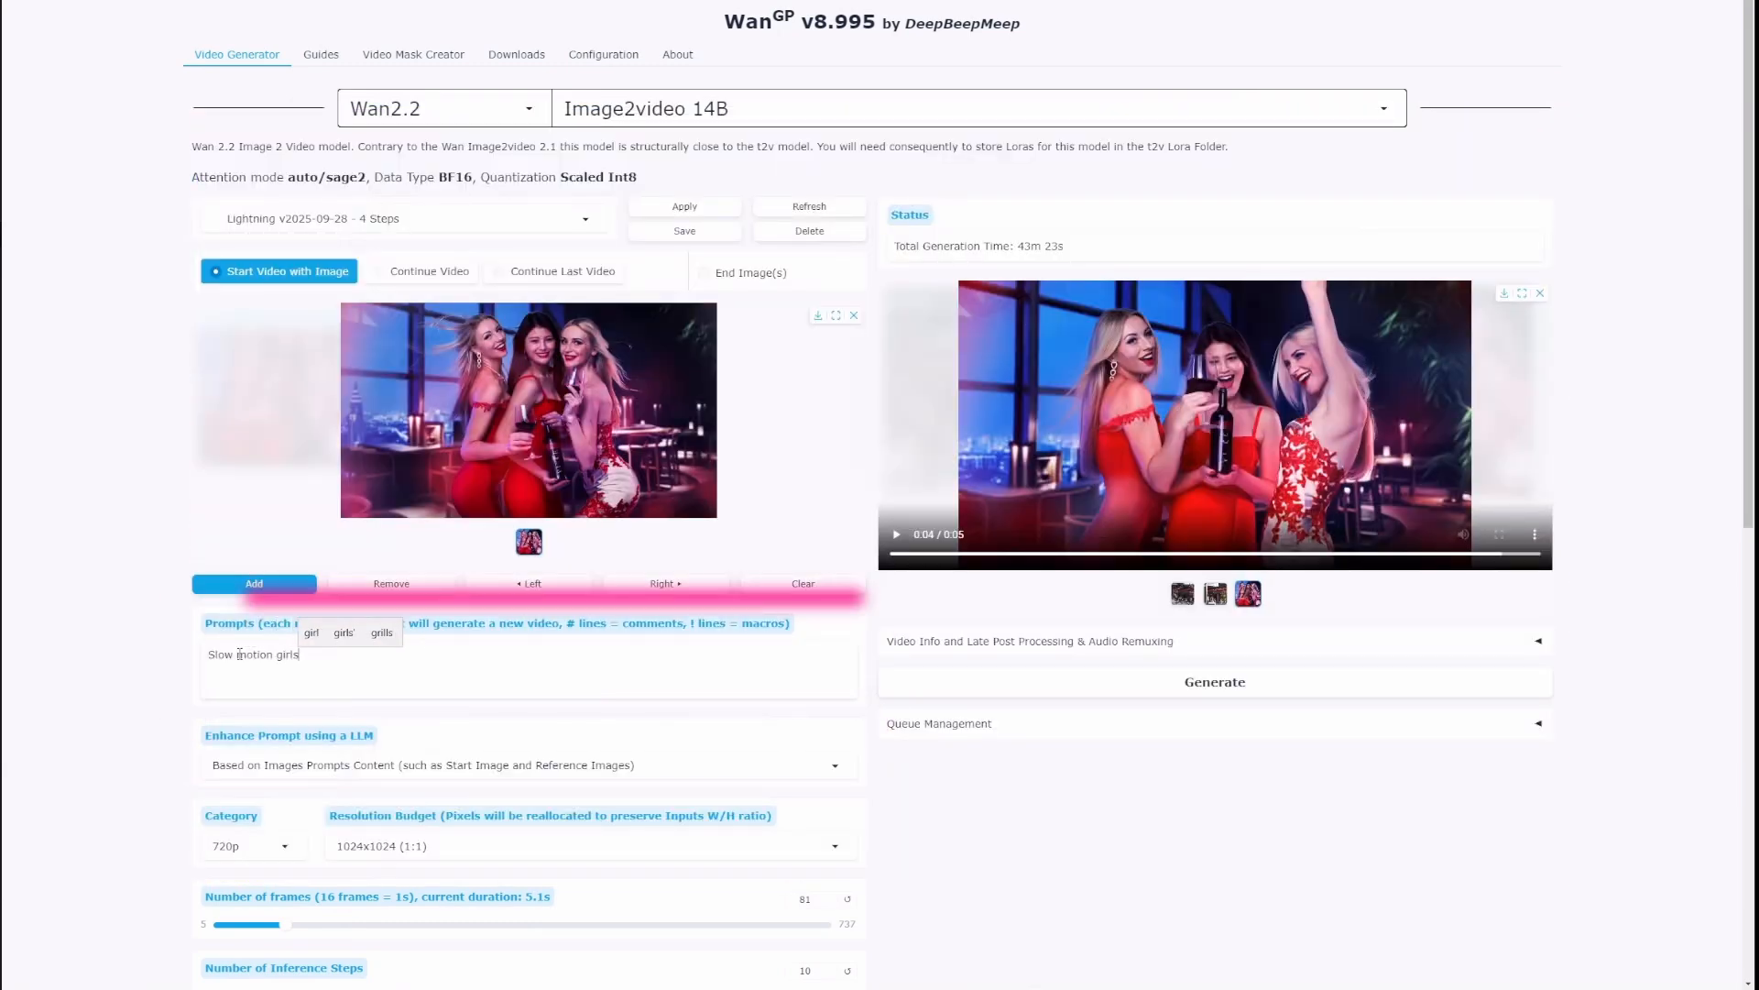
pyautogui.write(',')
pyautogui.press('BackSpace')
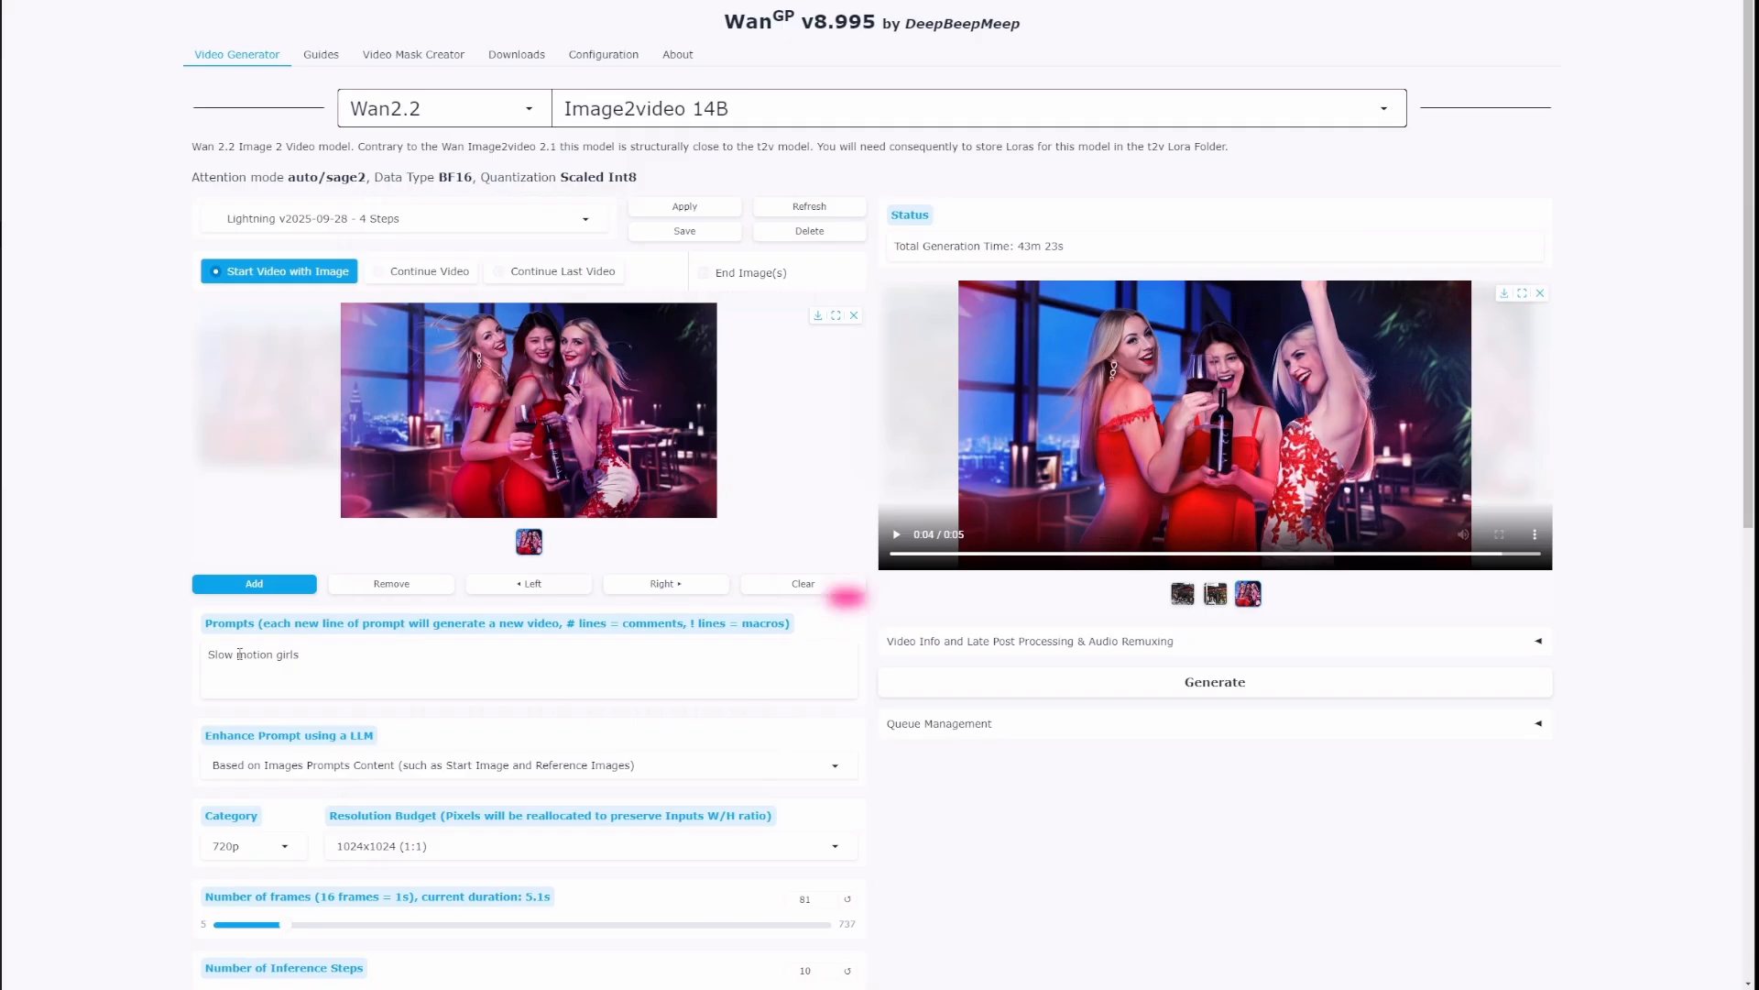
pyautogui.click(1091, 679)
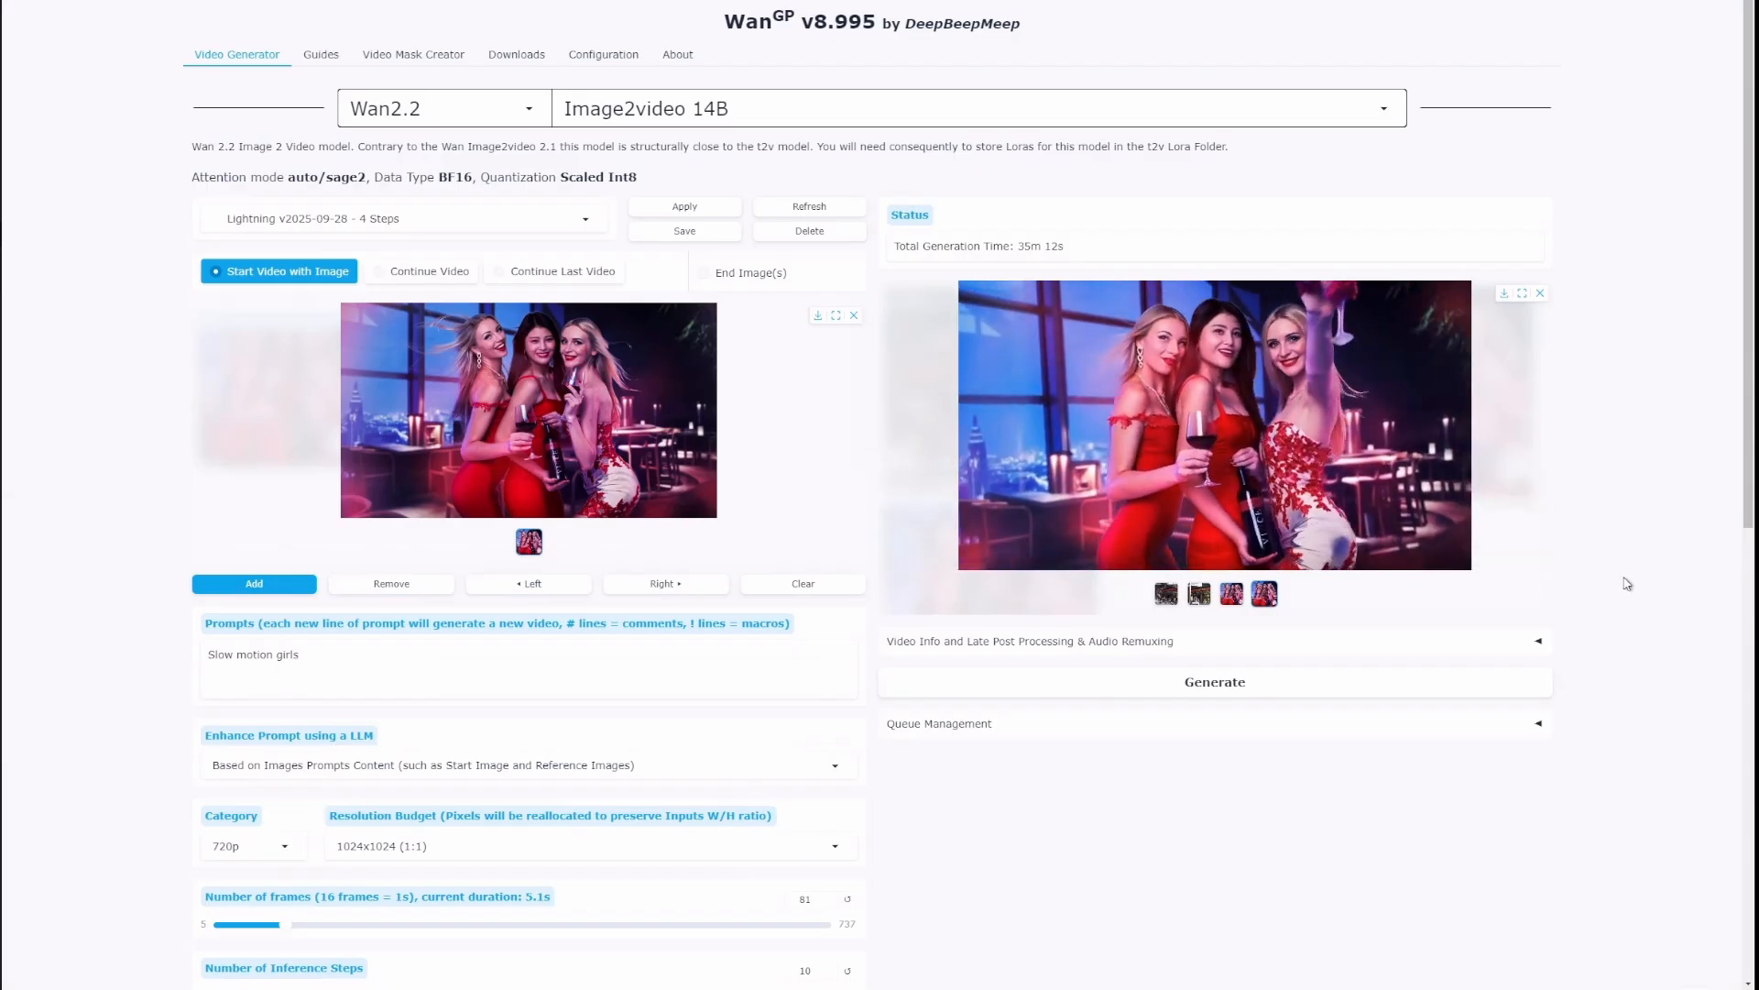
pyautogui.click(1232, 596)
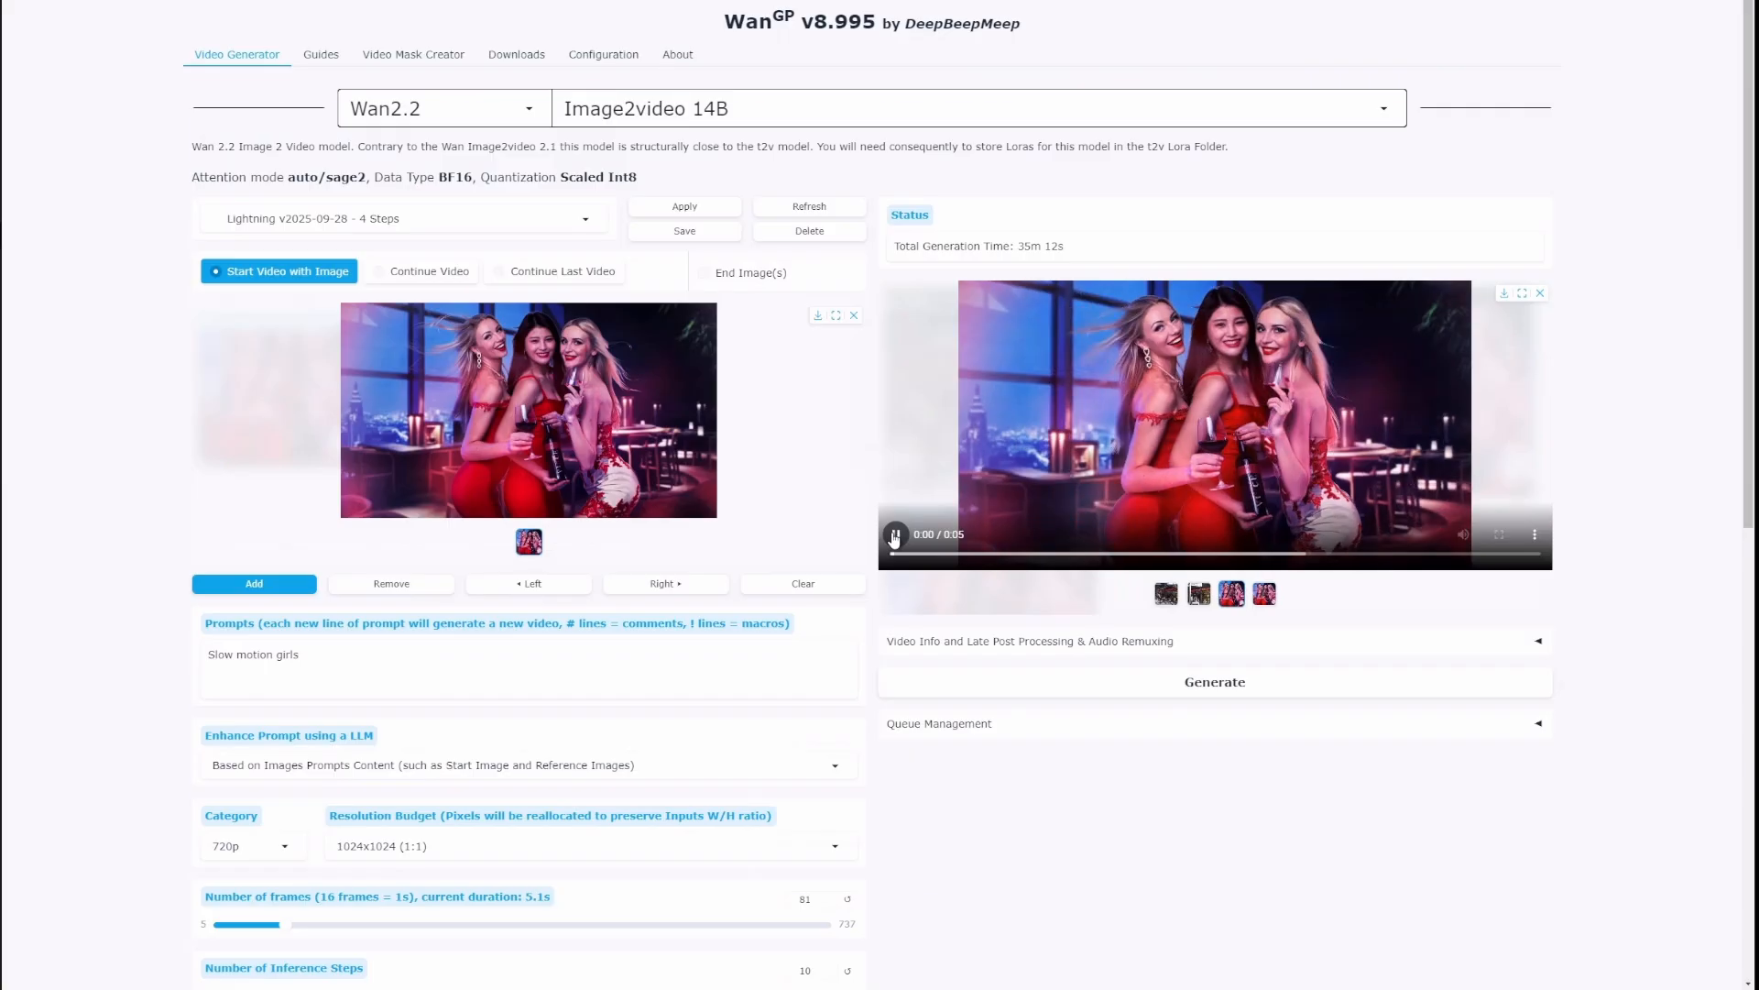